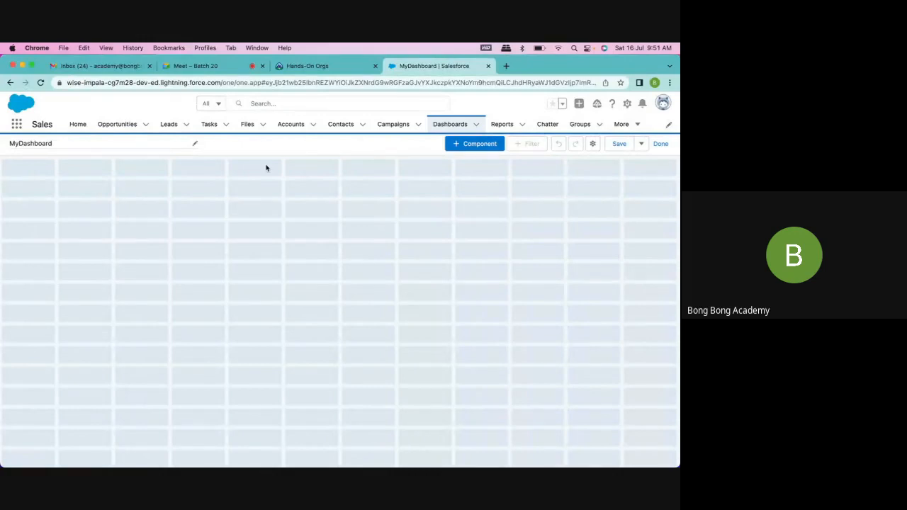
Add a donut chart component to the dashboard using MyOppotyReport as its source report
click(469, 144)
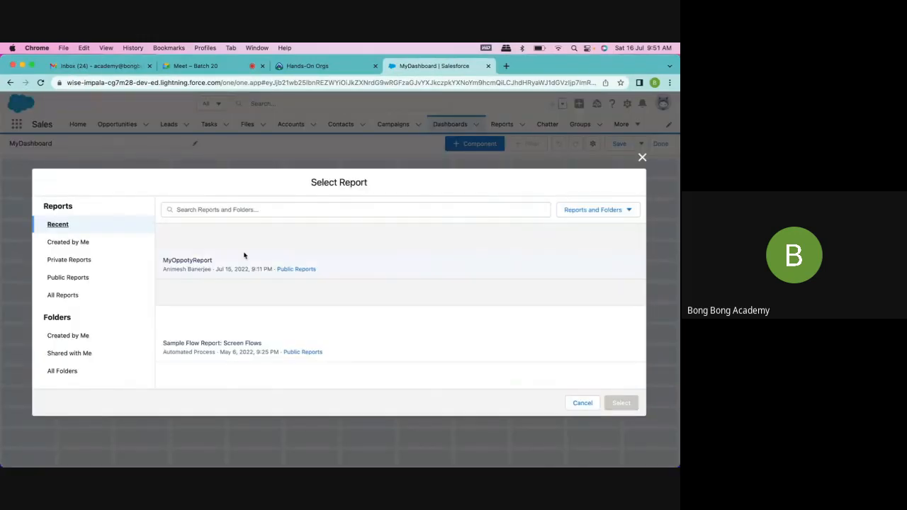
click(204, 257)
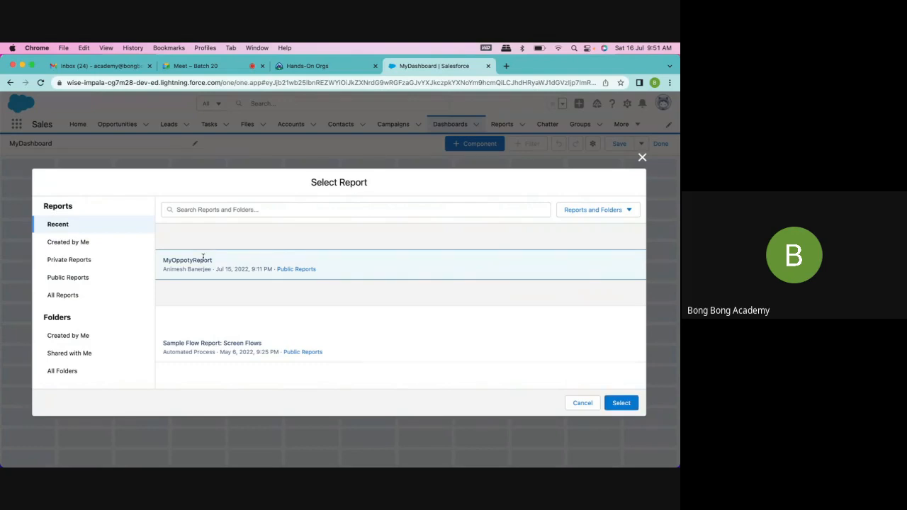
click(620, 402)
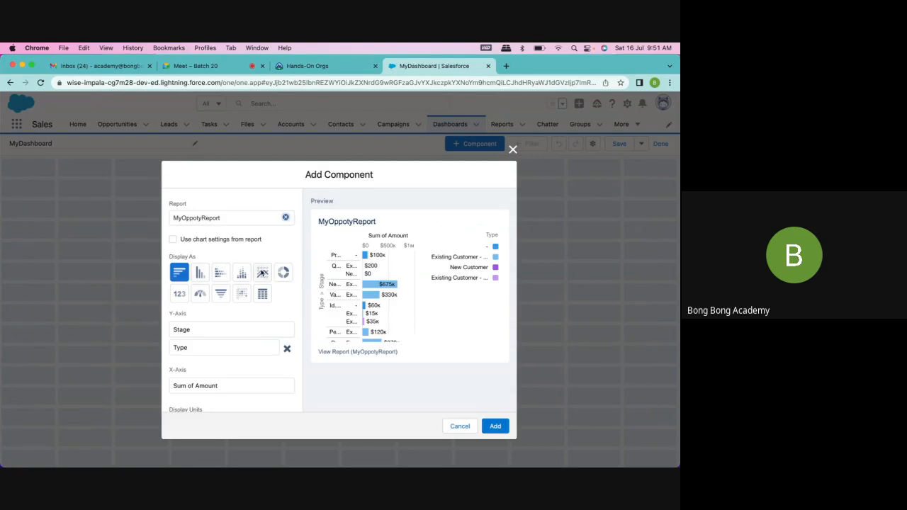
click(282, 272)
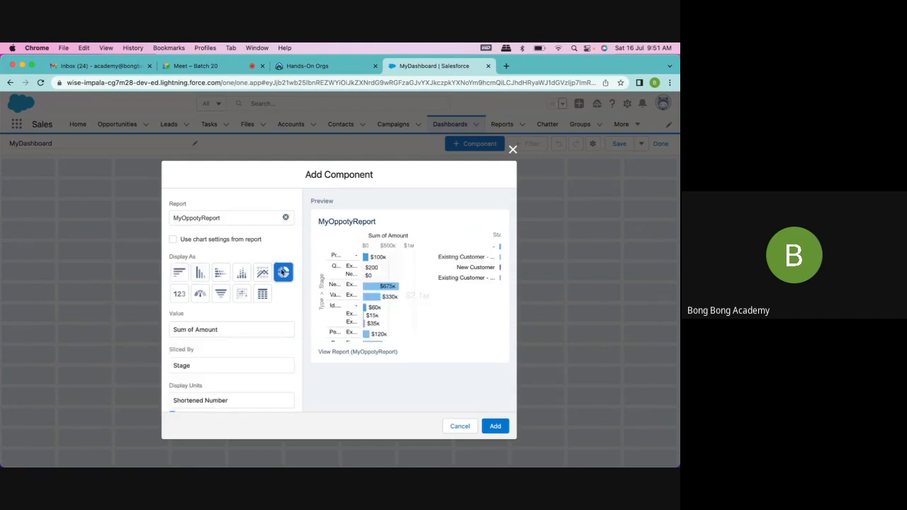
click(495, 426)
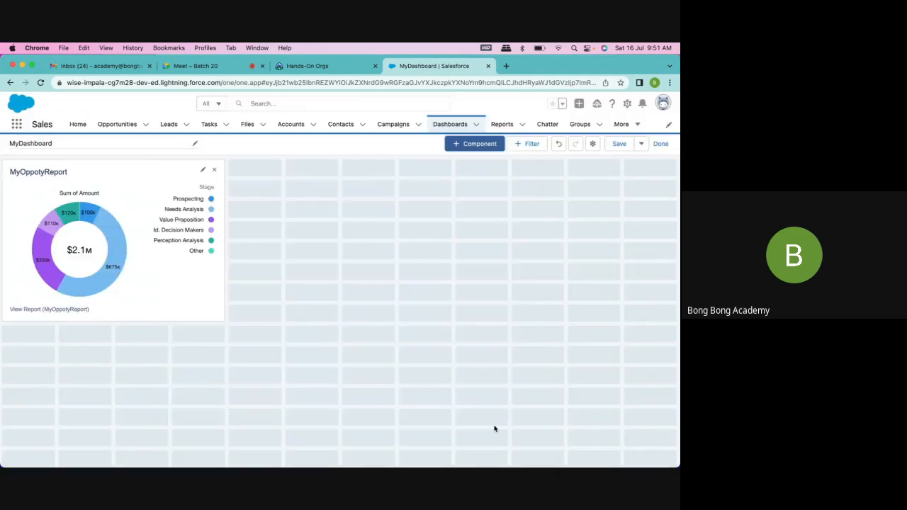
click(470, 144)
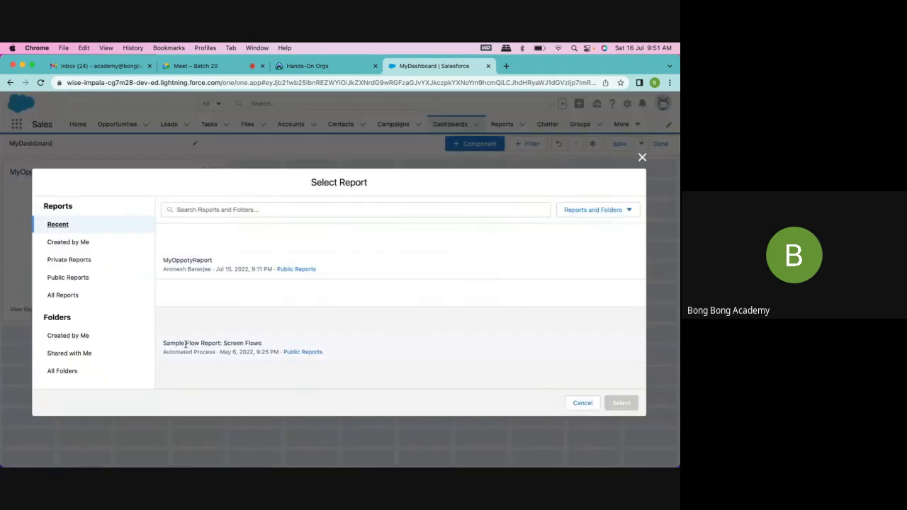
click(186, 344)
click(616, 401)
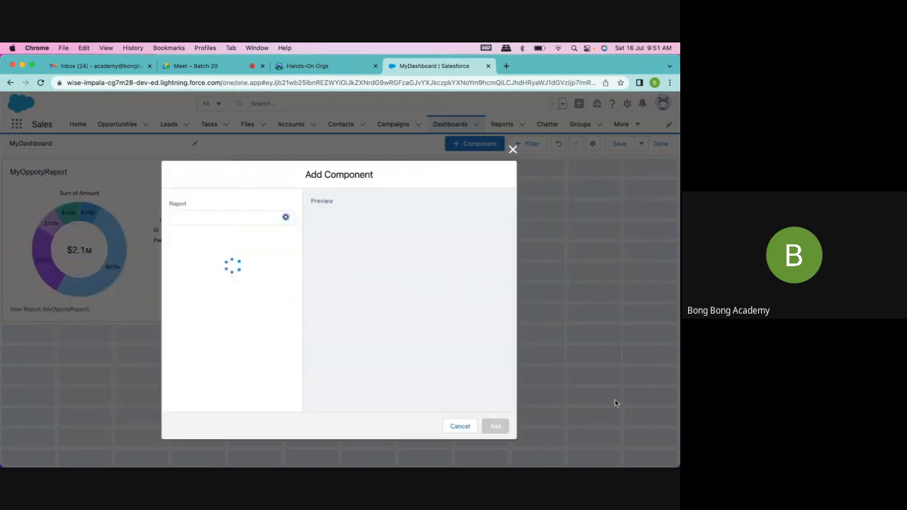
click(283, 272)
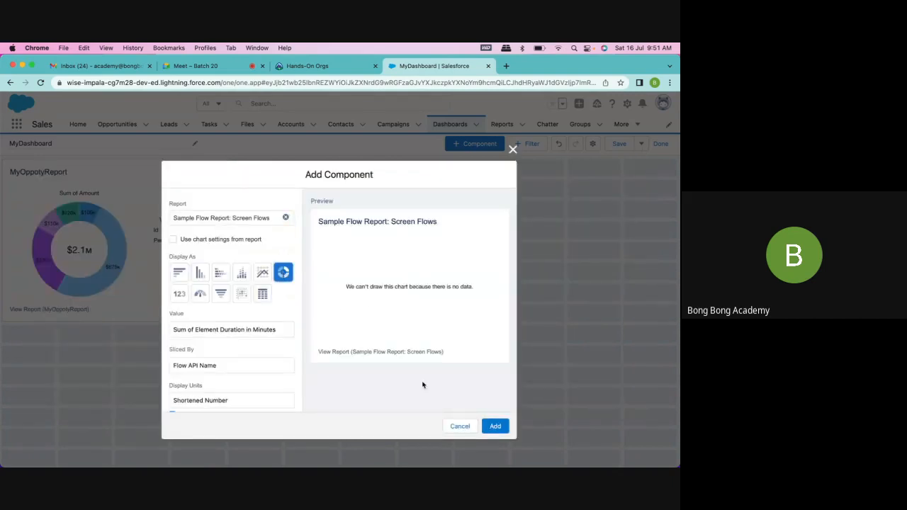
click(512, 150)
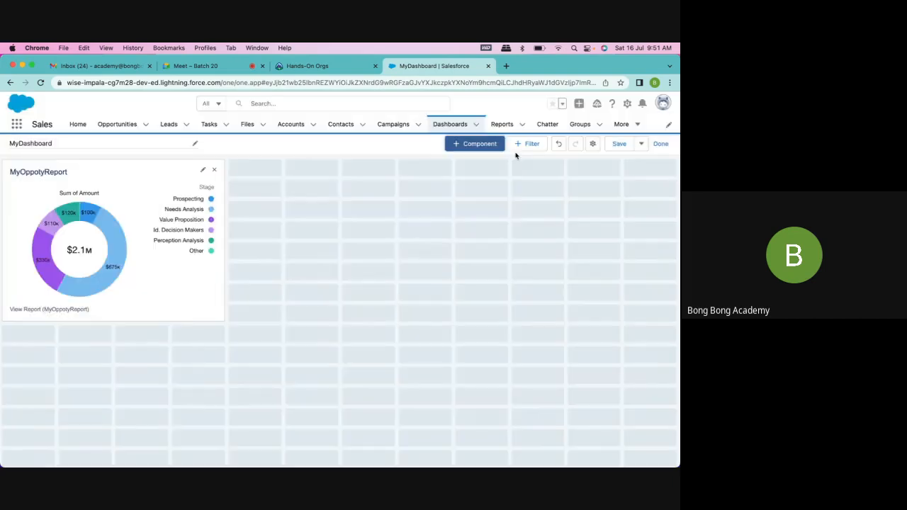
Add a gauge component based on MyOppotyReport and place it directly beside the donut chart
click(471, 143)
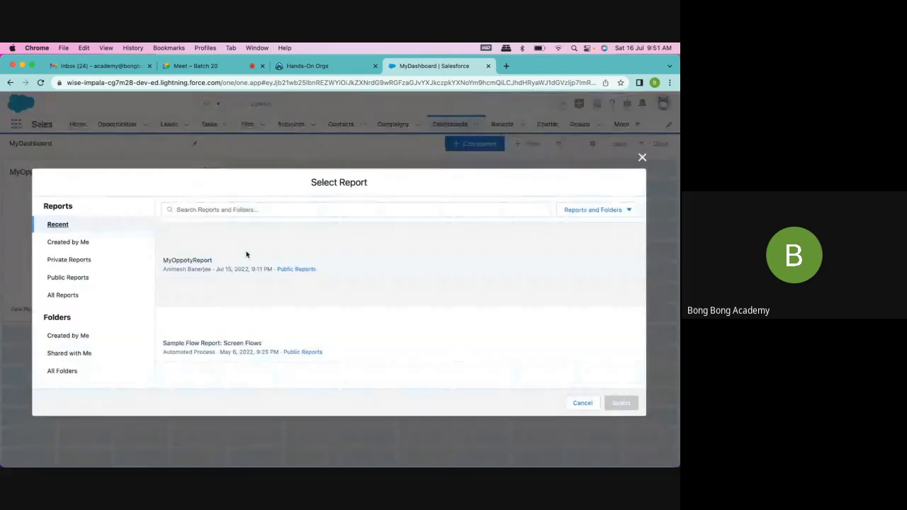
click(620, 403)
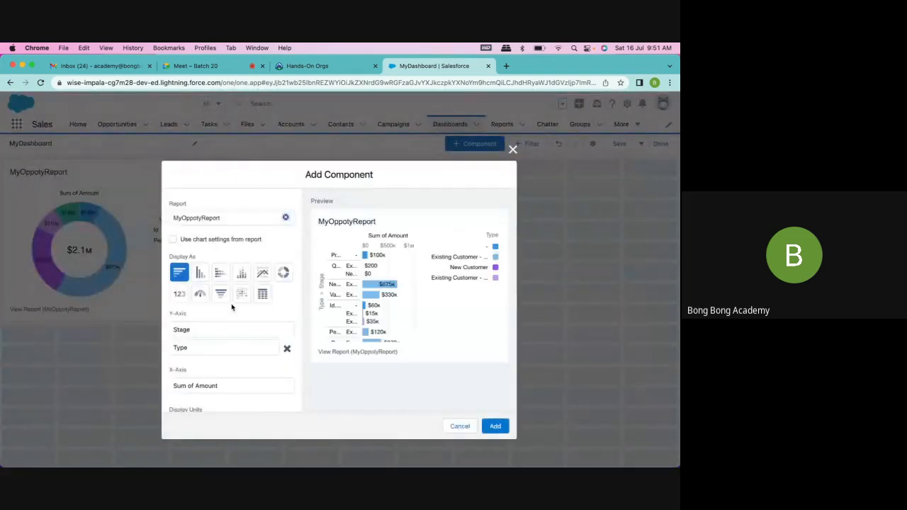
click(199, 293)
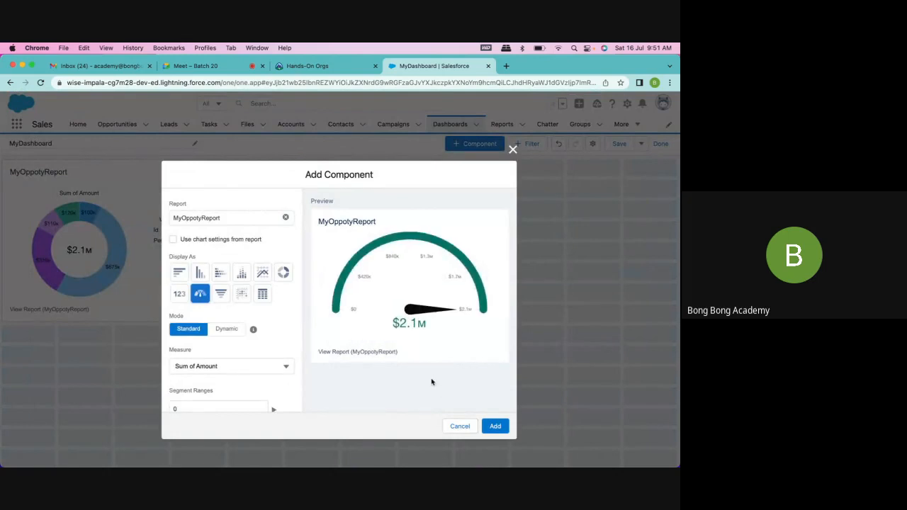
click(495, 426)
drag(165, 381, 393, 215)
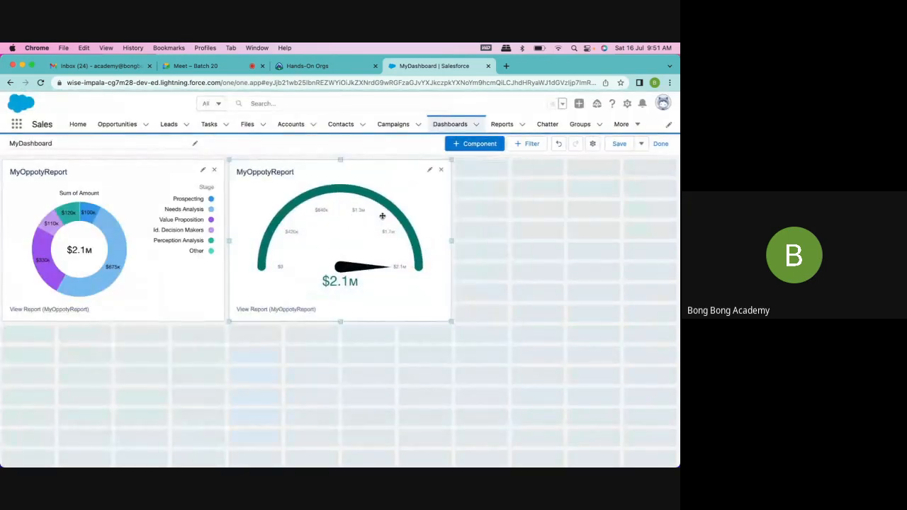
Add a funnel chart of MyOppotyReport beside the gauge, then save the dashboard and finish editing
click(485, 144)
click(207, 261)
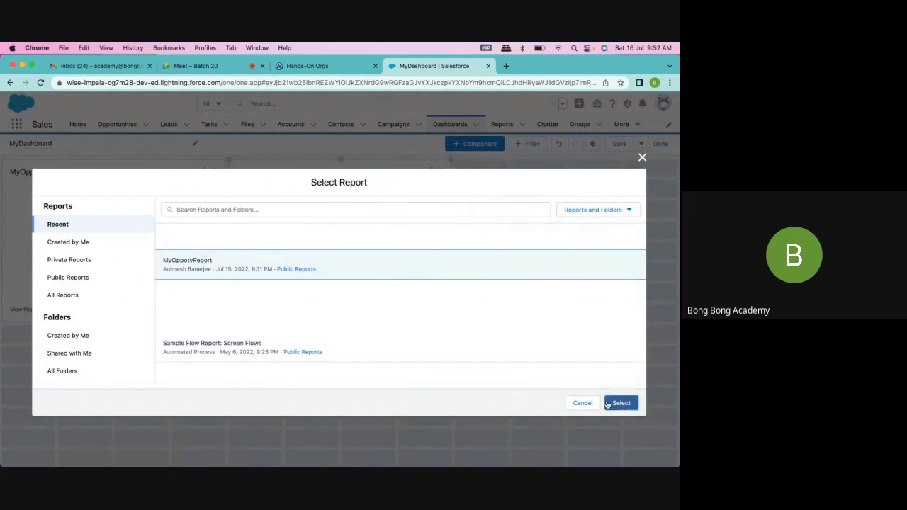
click(614, 405)
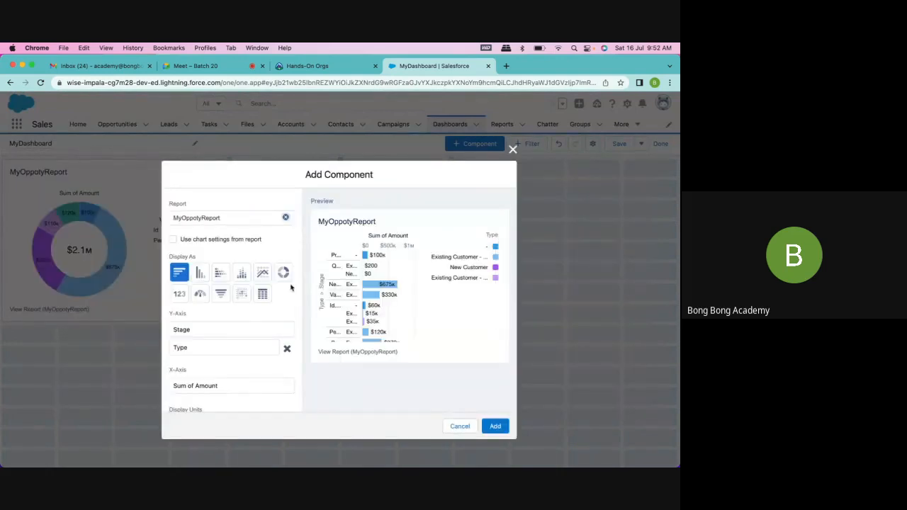
click(220, 298)
click(495, 426)
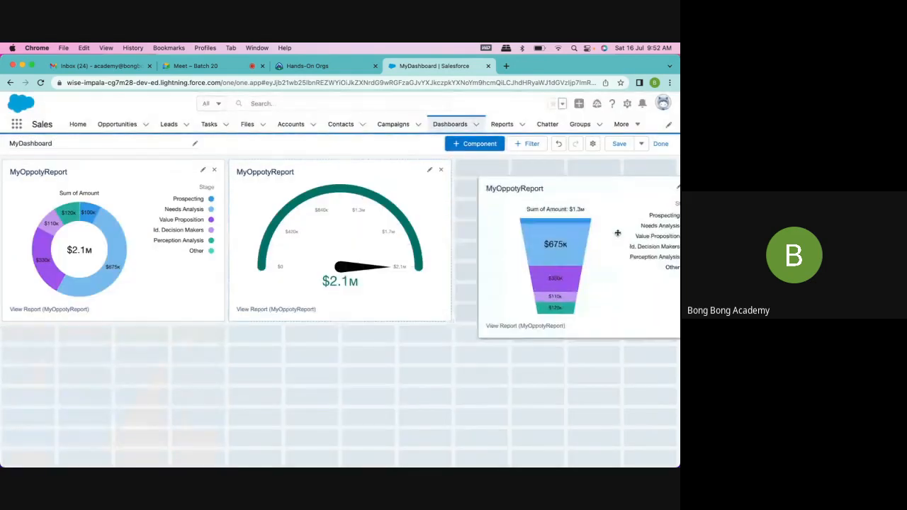
click(617, 149)
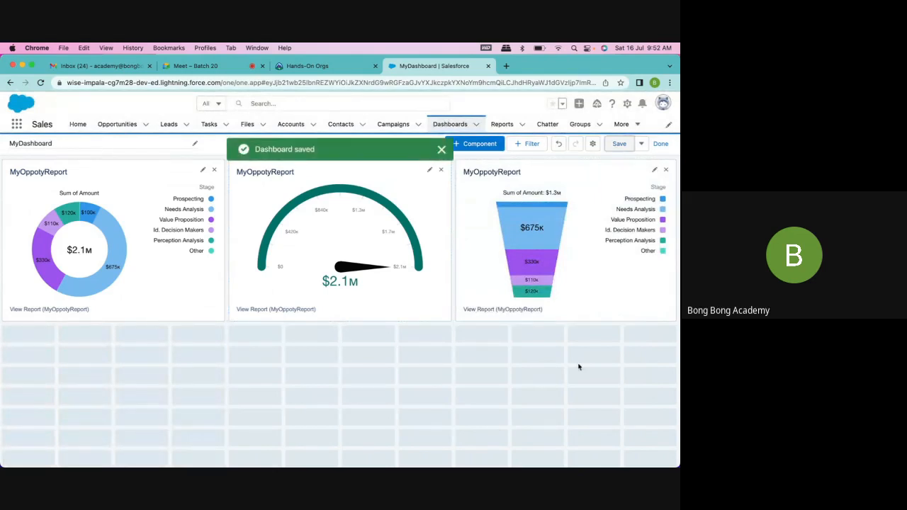
click(660, 144)
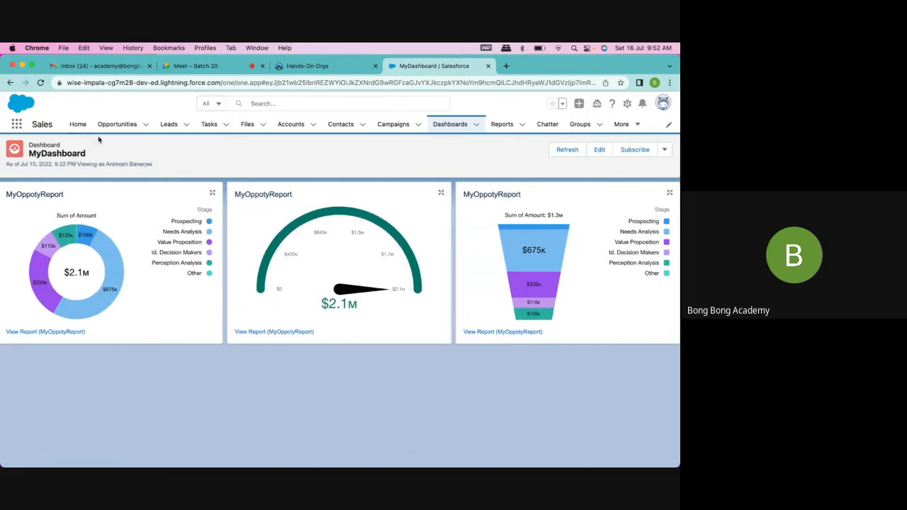
Edit the Home page to include a Dashboard component showing MyDashboard above Quarterly Performance, and save the page
click(78, 125)
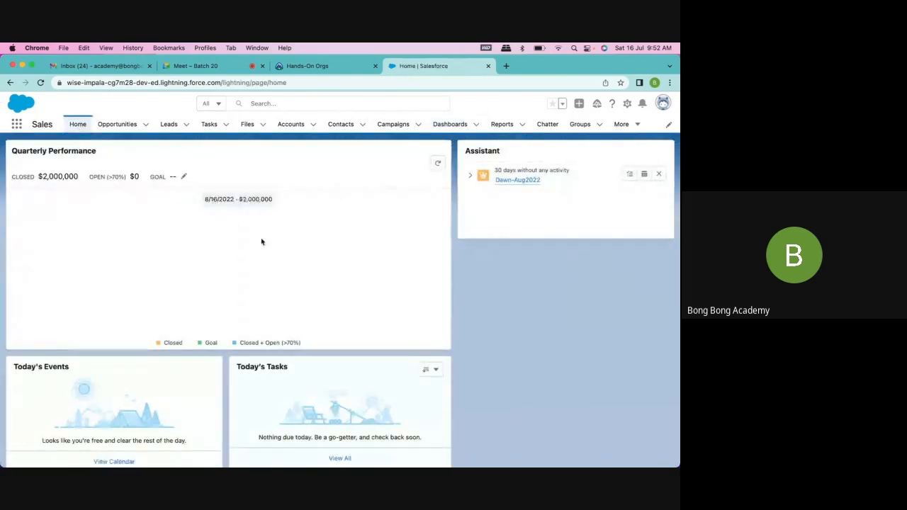
click(627, 105)
click(596, 211)
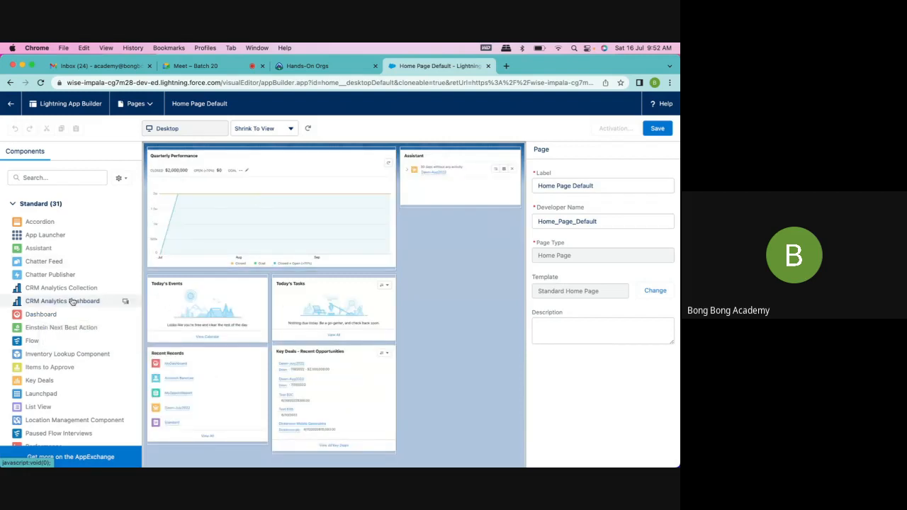
drag(45, 314, 233, 151)
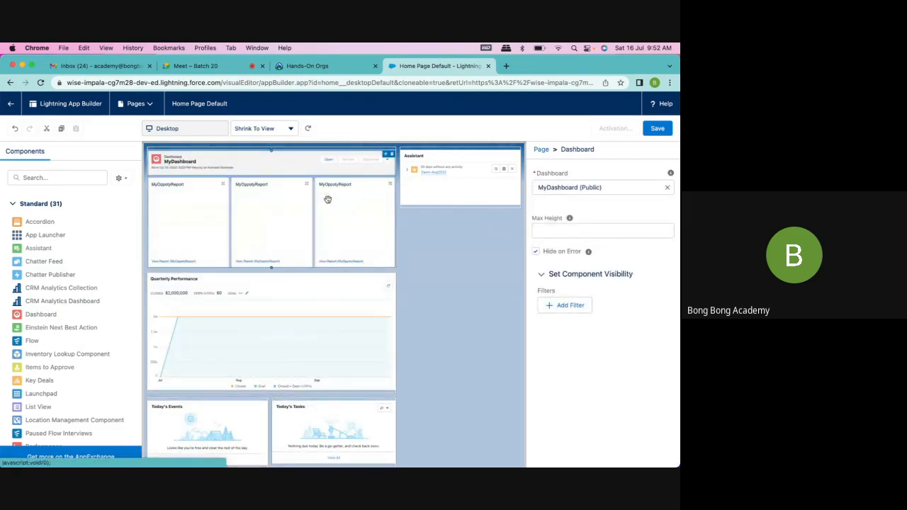
click(658, 130)
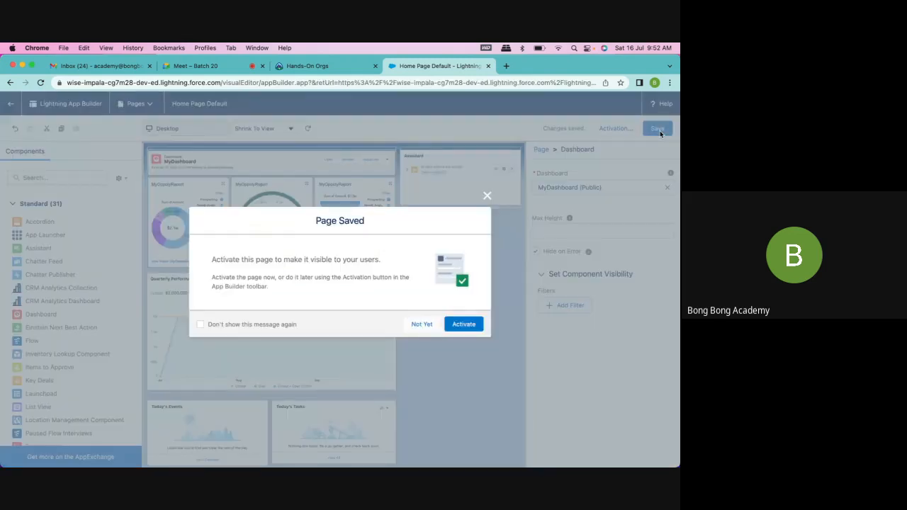
Activate Home Page Default as the org default home page and save the page again
click(462, 325)
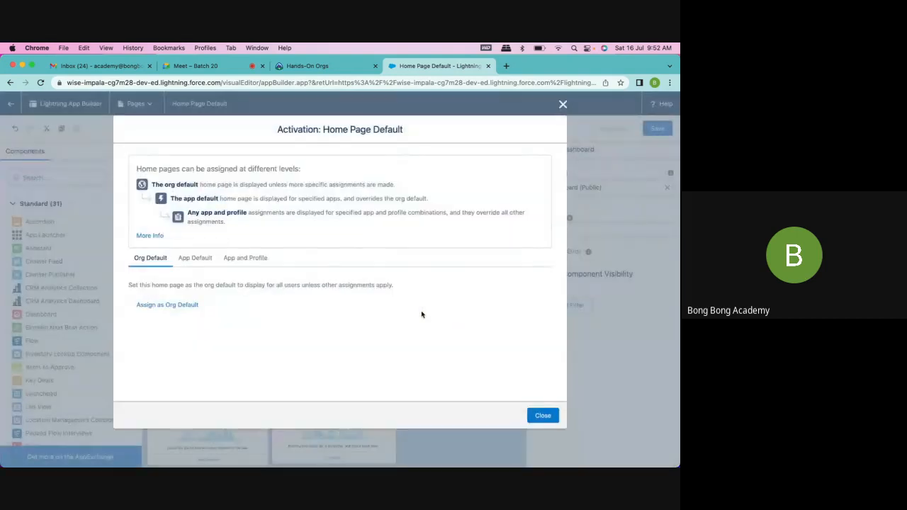
click(196, 304)
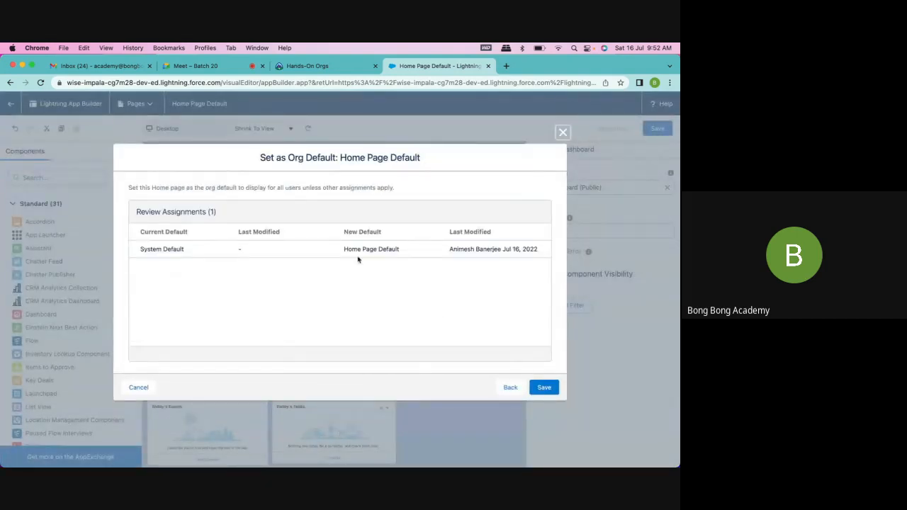
click(544, 387)
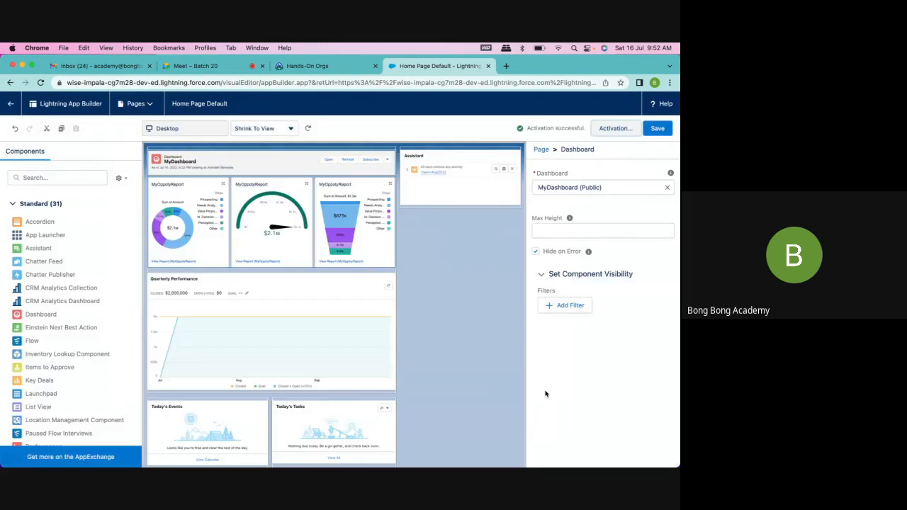
click(656, 128)
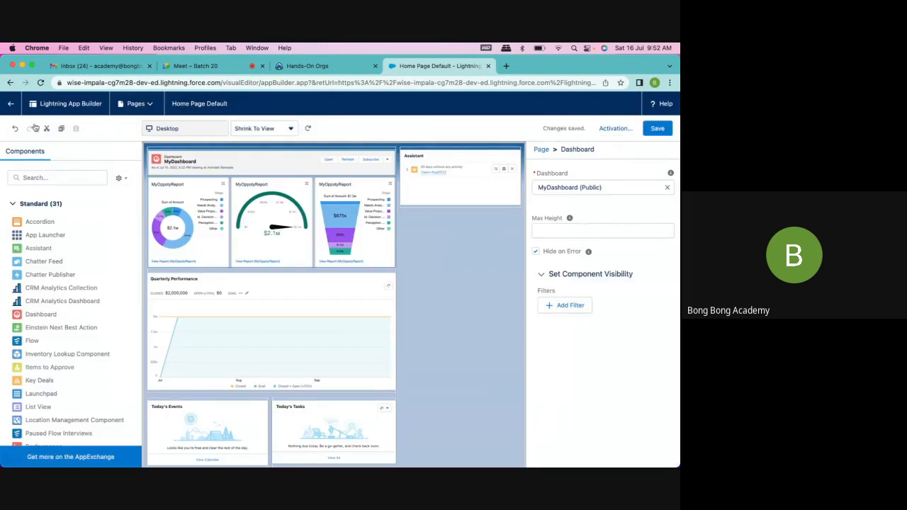
Return to the Home page and check the embedded dashboard and the content below it
click(9, 104)
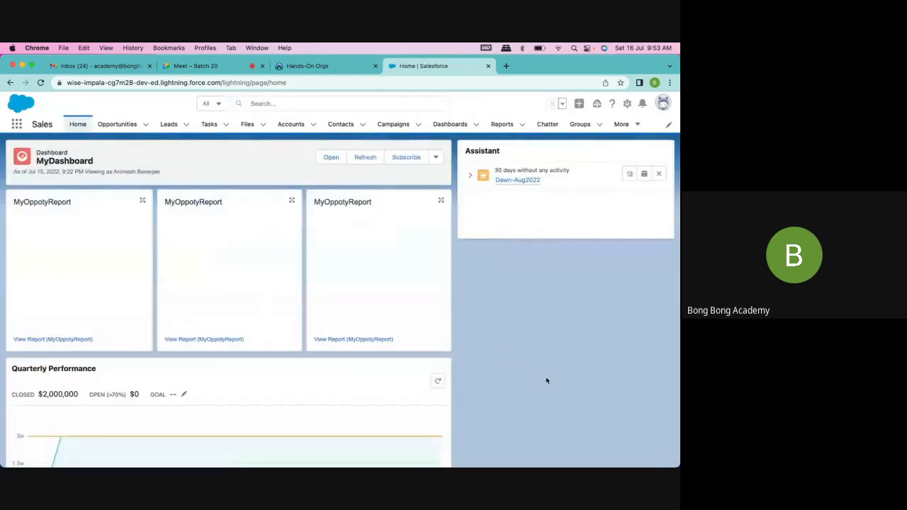
scroll(545, 379, down, 5)
scroll(546, 380, up, 5)
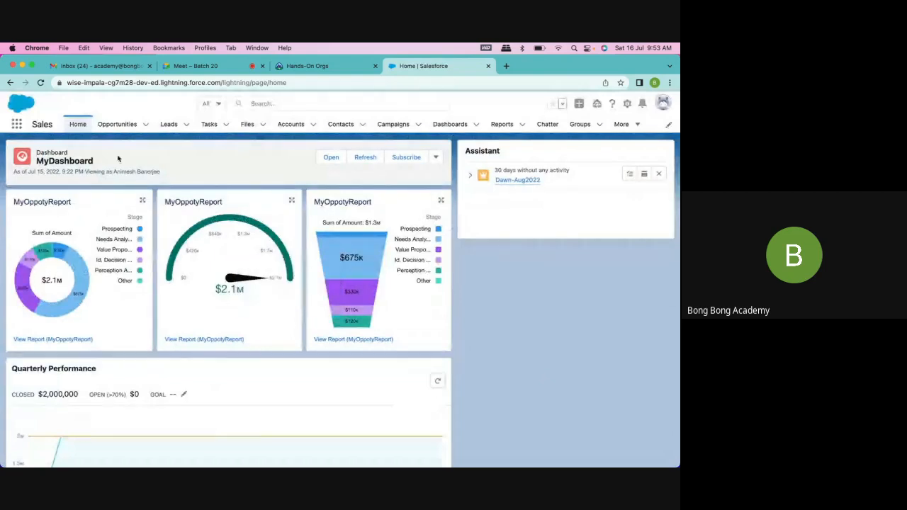
Open MyDashboard from the dashboards list and examine the viewing-as line under its title
click(446, 126)
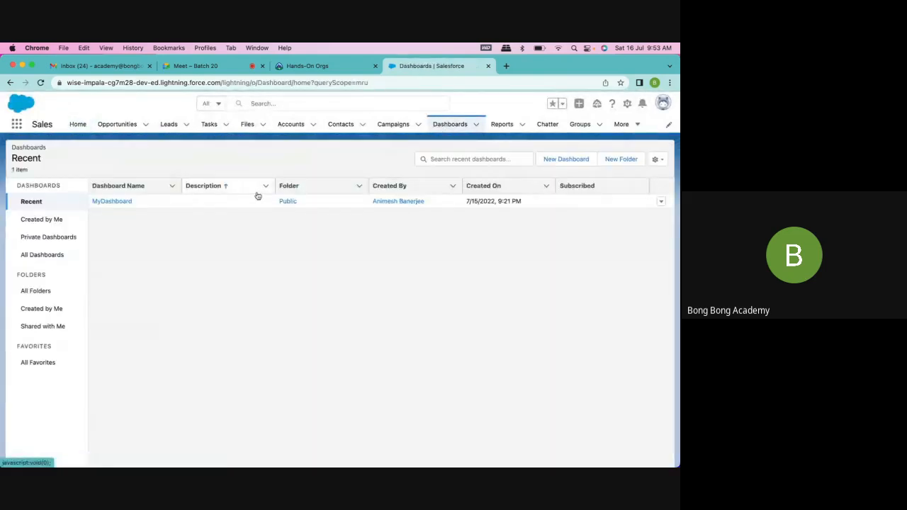
click(115, 201)
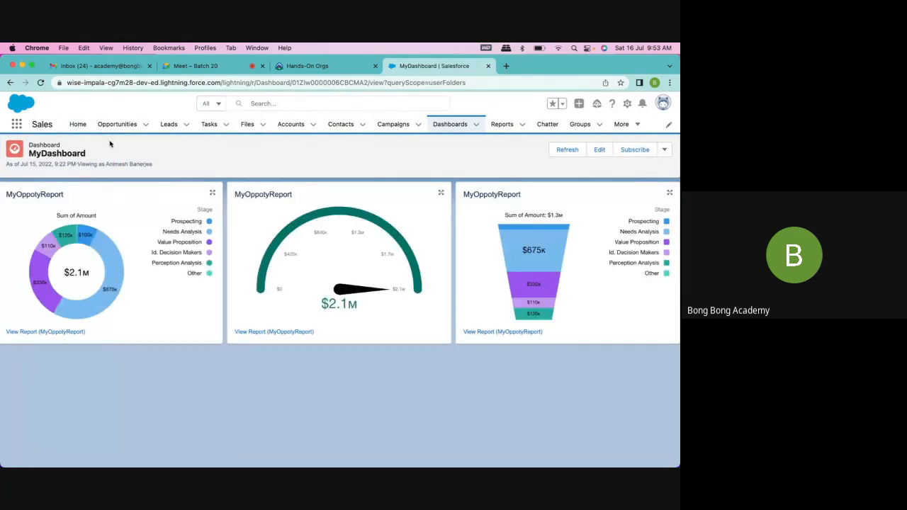
drag(78, 164, 157, 164)
click(174, 162)
drag(78, 163, 154, 169)
click(153, 166)
Edit MyDashboard's properties and try View Dashboard As with Another person, returning the choice to Me
click(598, 153)
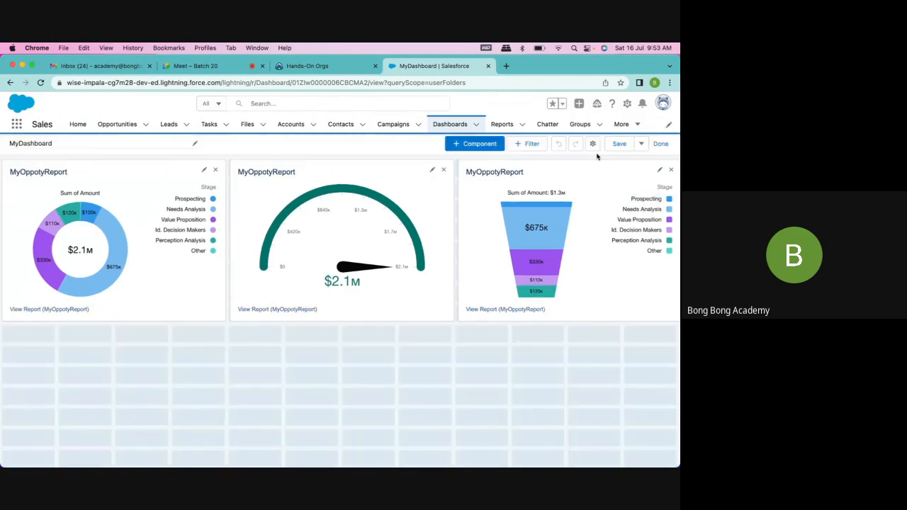
click(592, 144)
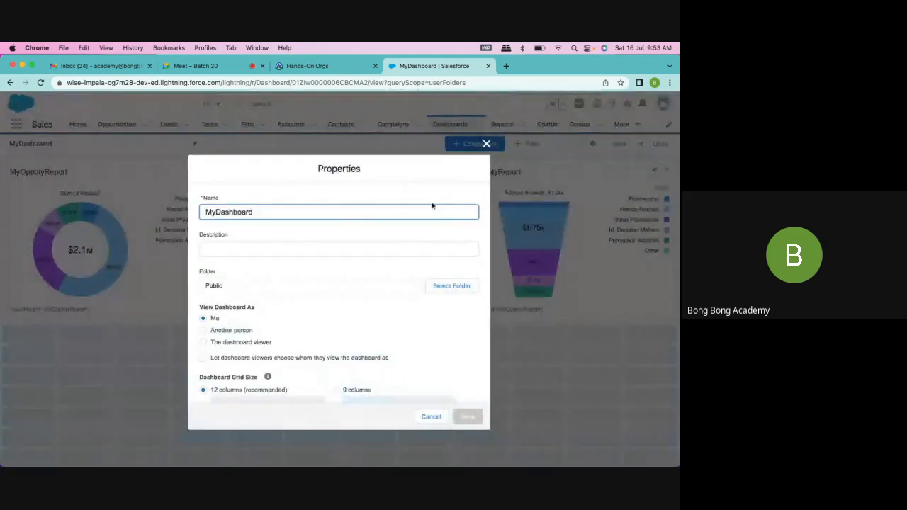
scroll(337, 262, down, 3)
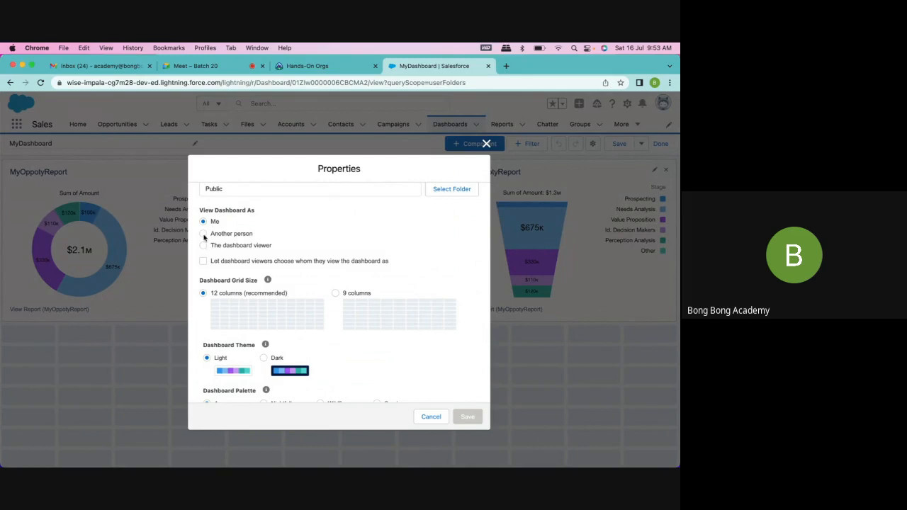
click(203, 234)
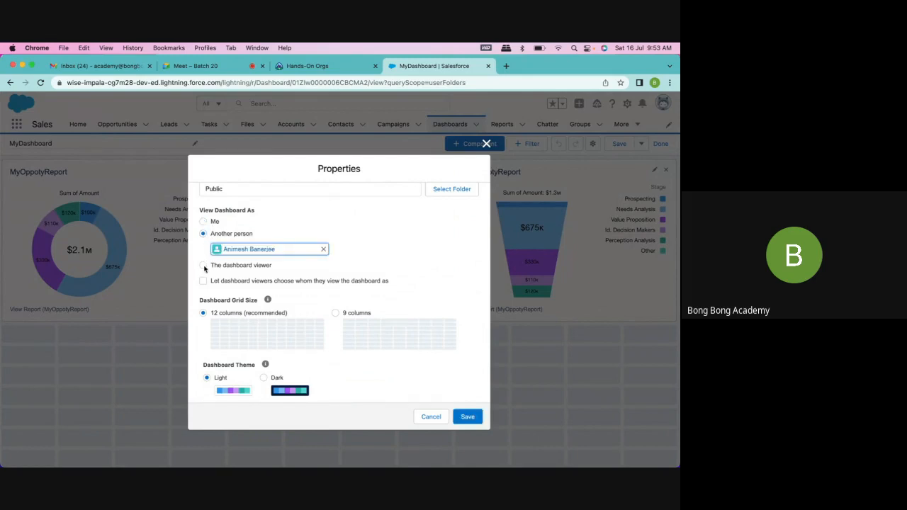
click(204, 222)
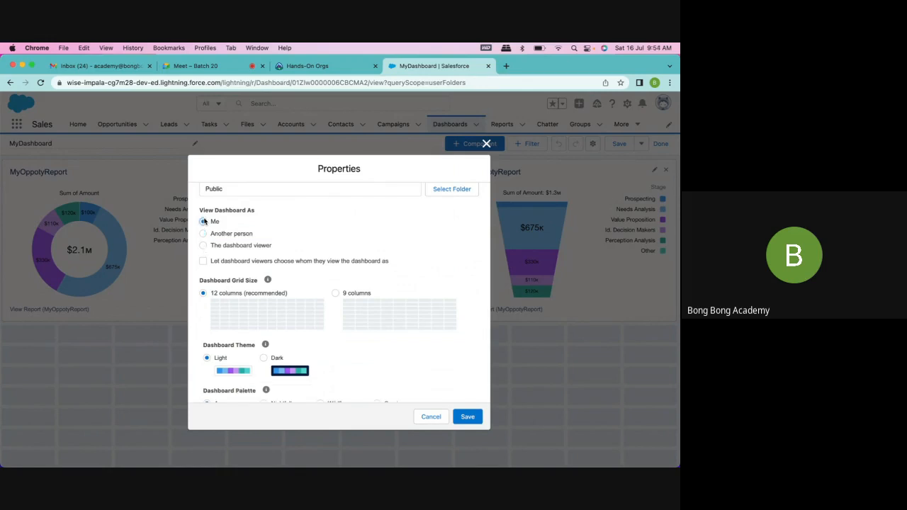
click(204, 234)
click(203, 222)
Try The dashboard viewer option with viewers allowed to choose whom they view the dashboard as, and close the properties without saving
click(203, 245)
click(203, 222)
click(204, 245)
click(204, 262)
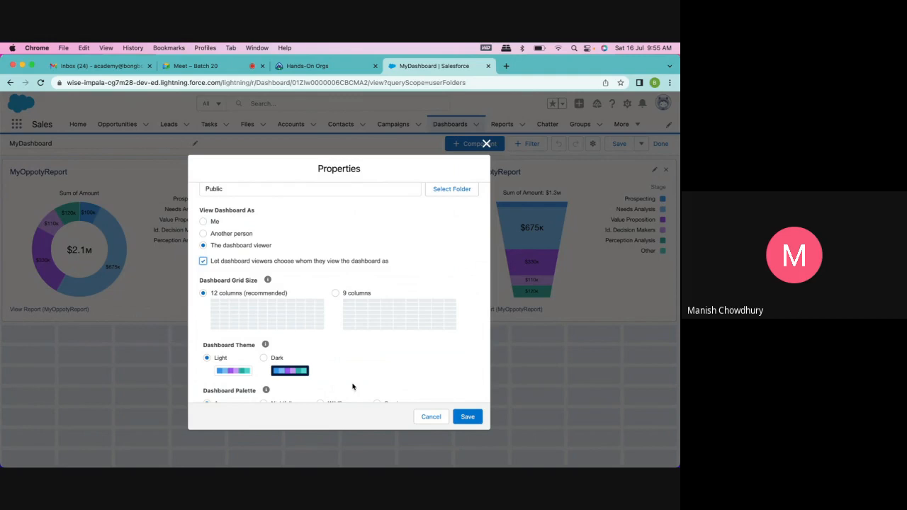
click(202, 222)
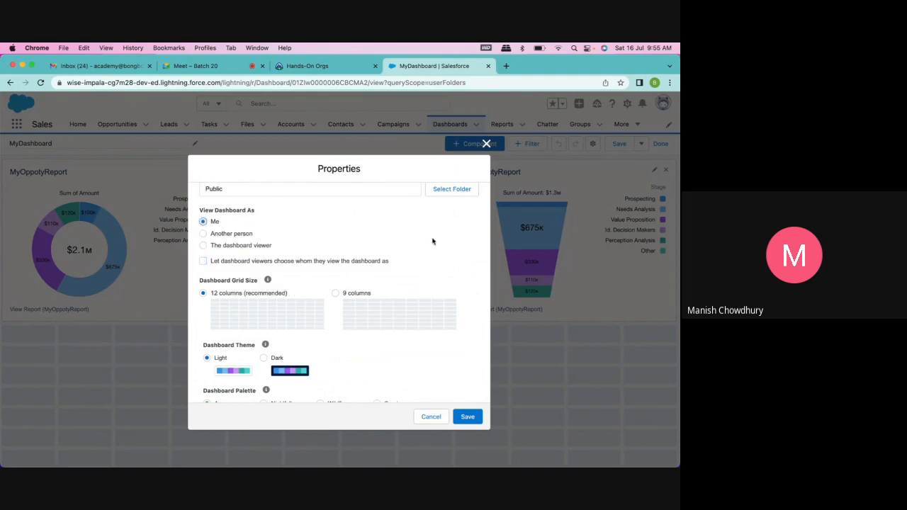
click(486, 145)
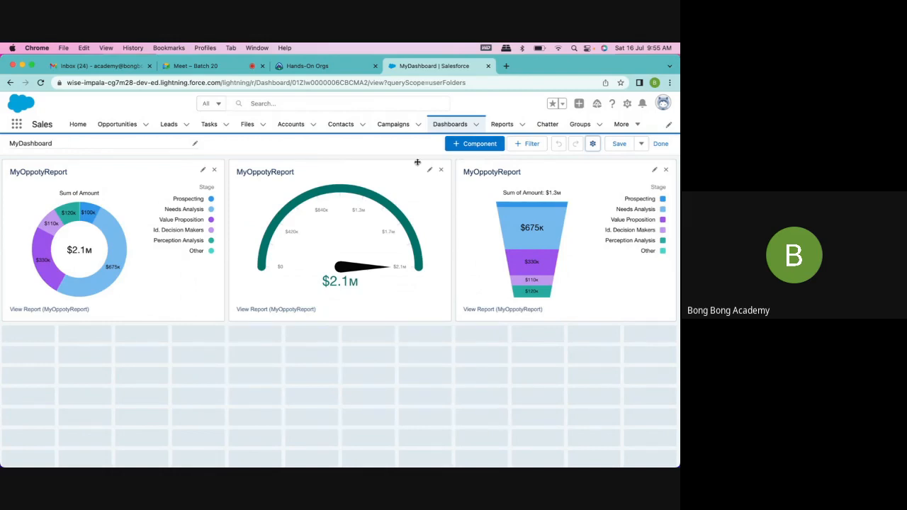
Reopen MyDashboard from the dashboards list and examine the viewing-as line under its title
click(449, 125)
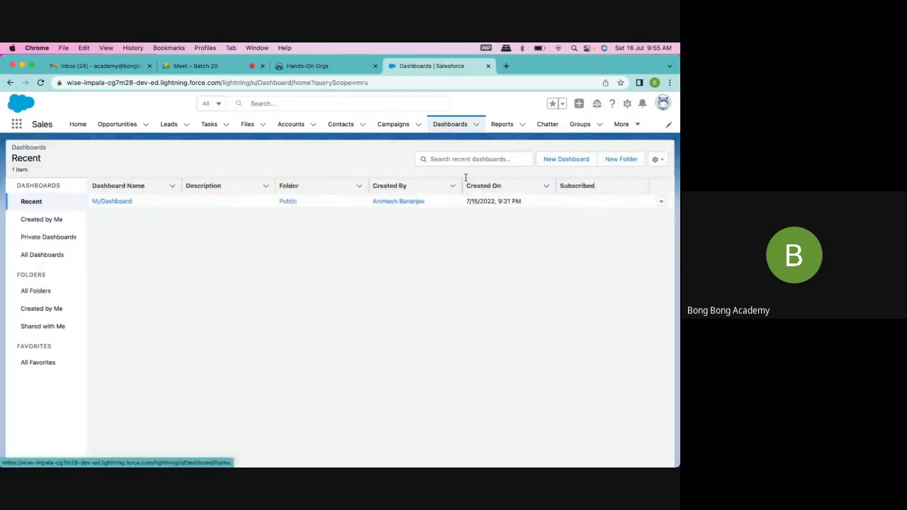
click(110, 203)
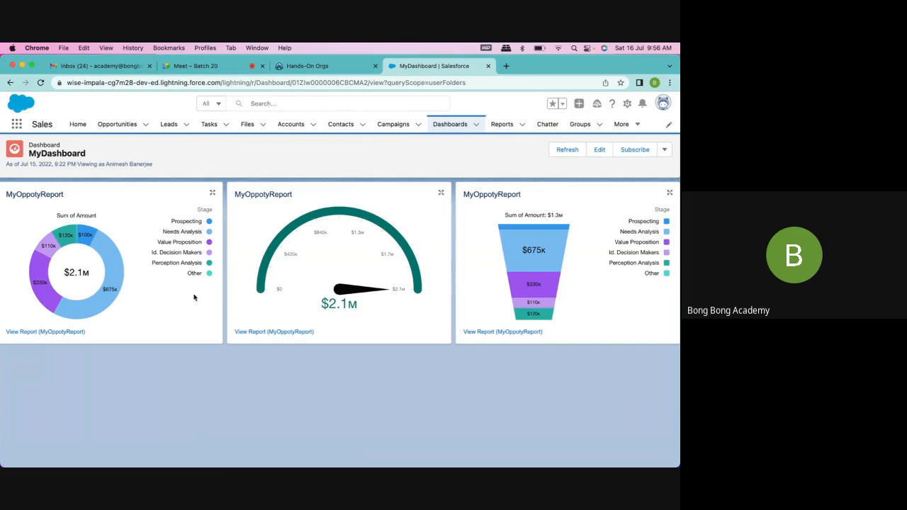
drag(78, 164, 170, 168)
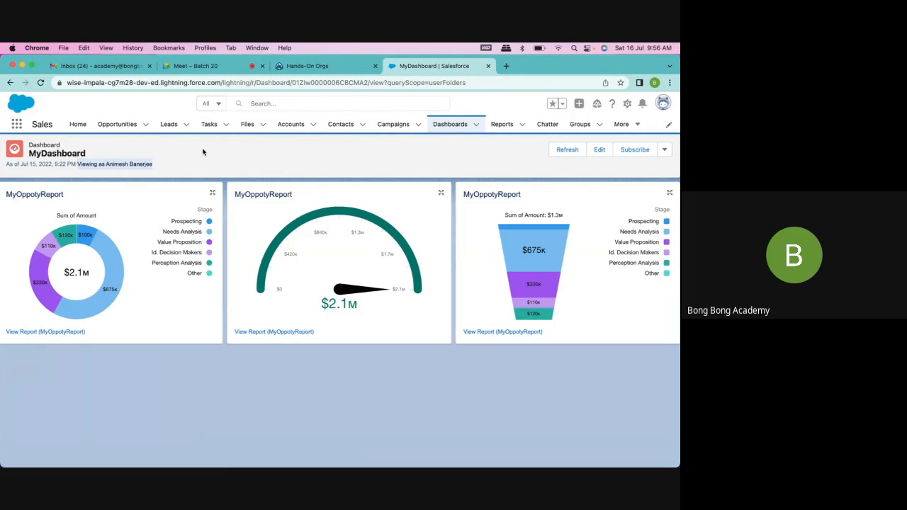
Open the donut chart's source report, MyOppotyReport, to examine its data, and return to MyDashboard
click(70, 332)
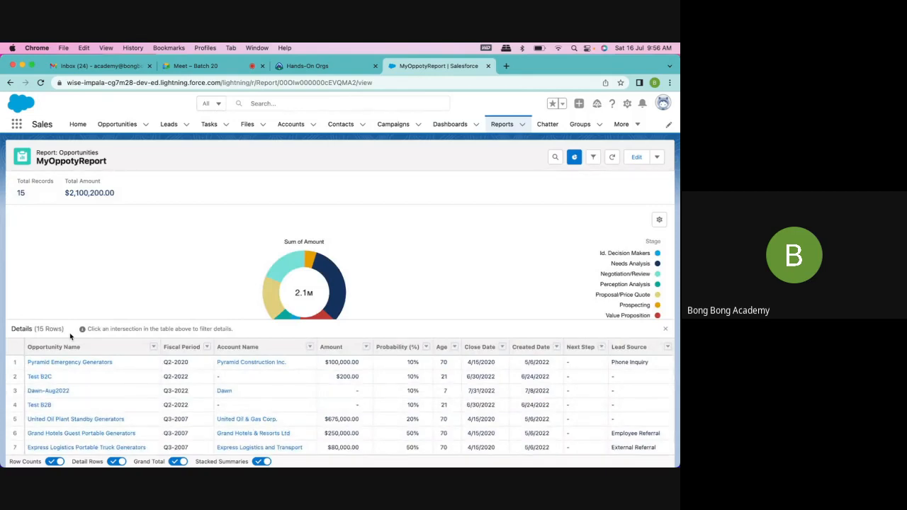
click(455, 125)
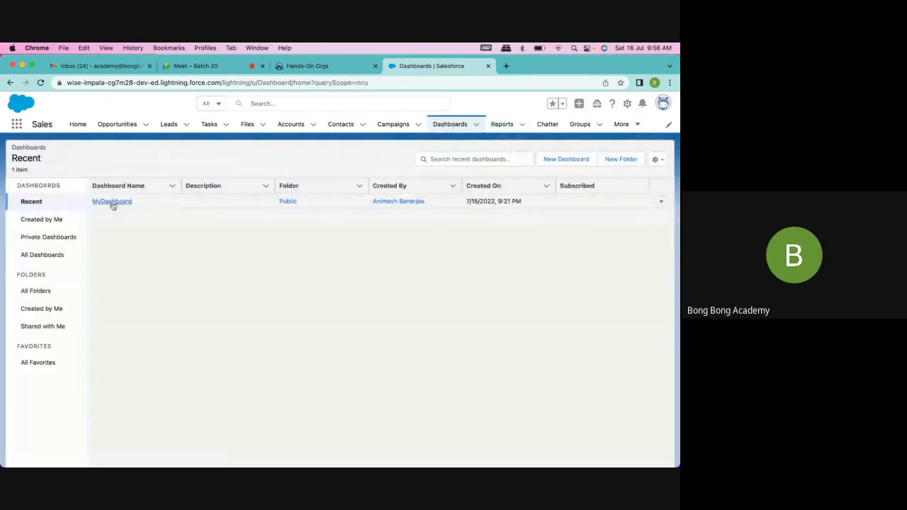
click(112, 202)
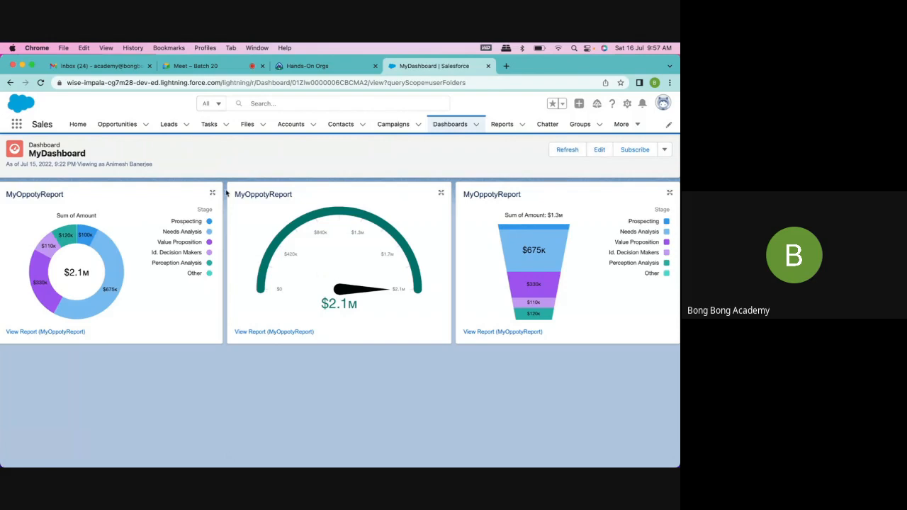
Review MyDashboard's subscription schedule and recipient settings without saving, and recheck whom the dashboard is viewed as
click(634, 150)
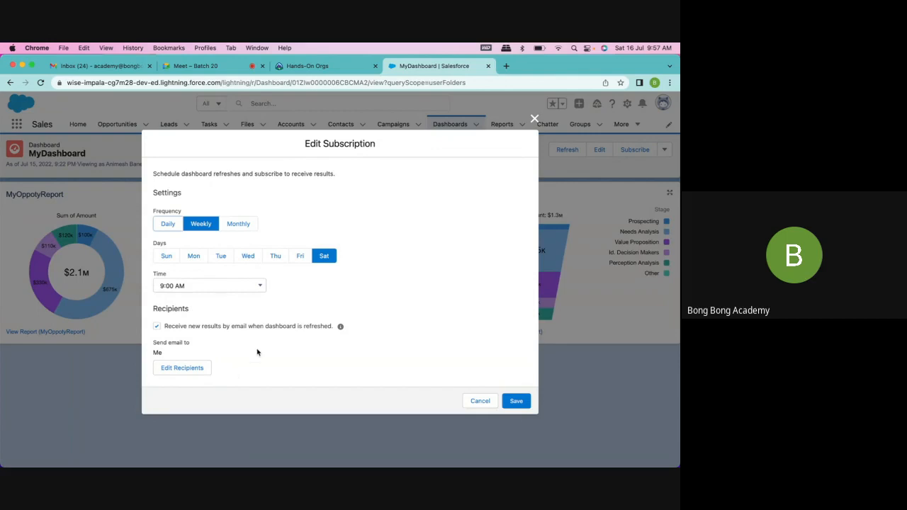
click(534, 119)
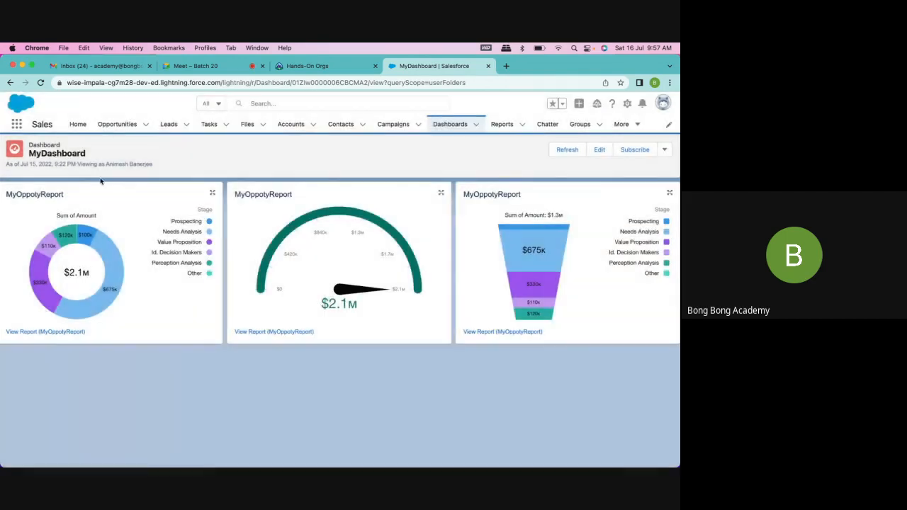
drag(78, 165, 170, 165)
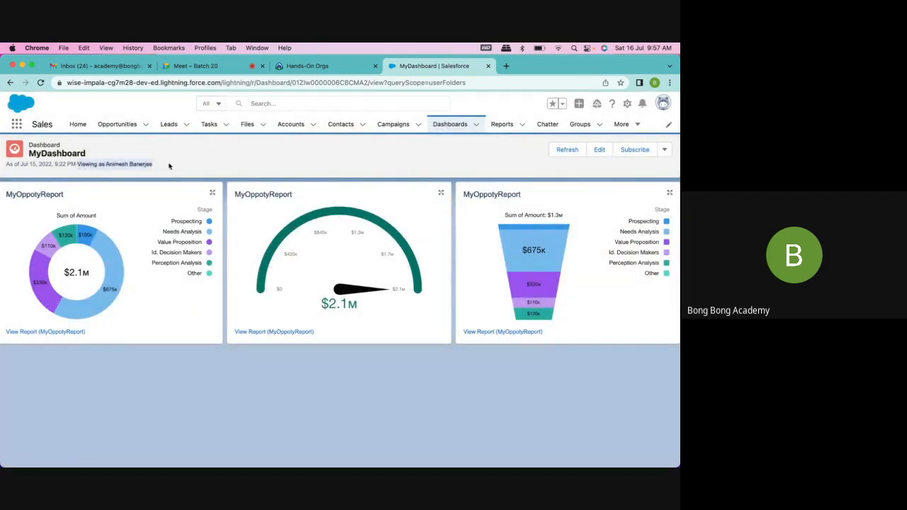
click(245, 165)
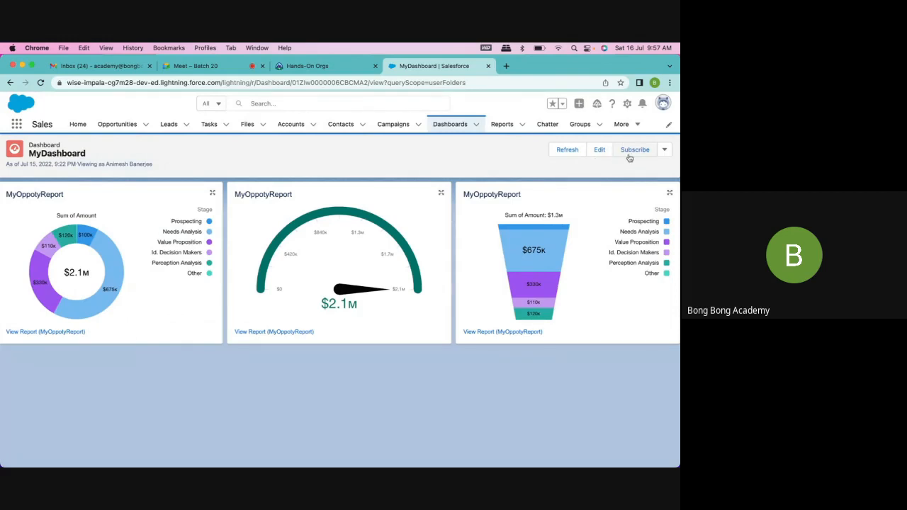
Set MyDashboard's View Dashboard As option to The dashboard viewer, save the dashboard, and check which dashboard actions are offered
click(601, 151)
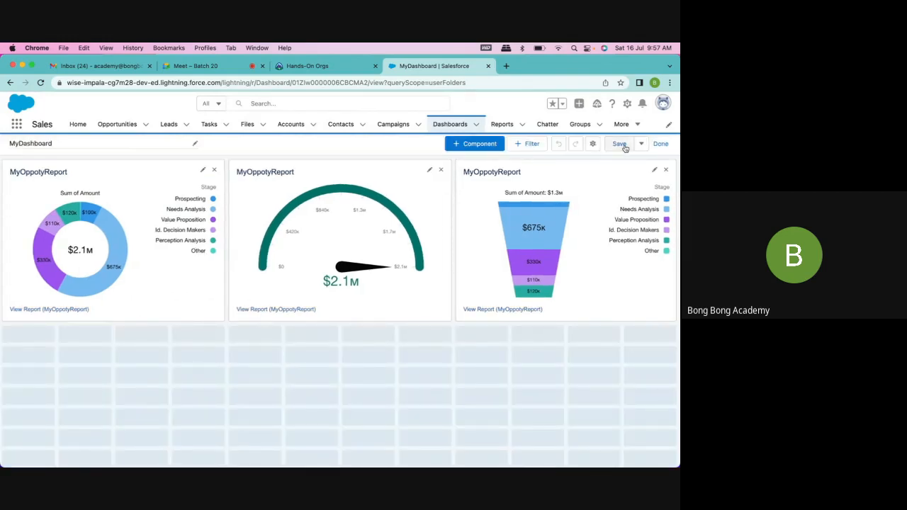
click(593, 145)
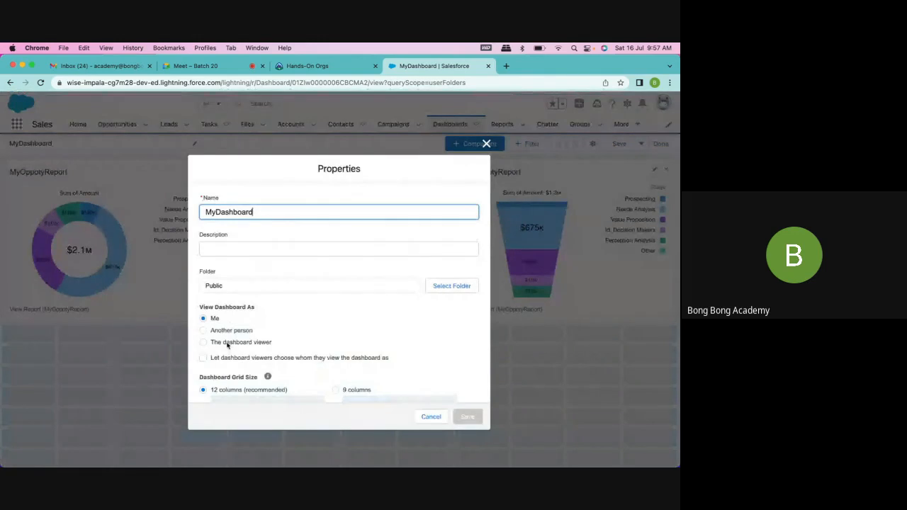
click(226, 345)
click(468, 416)
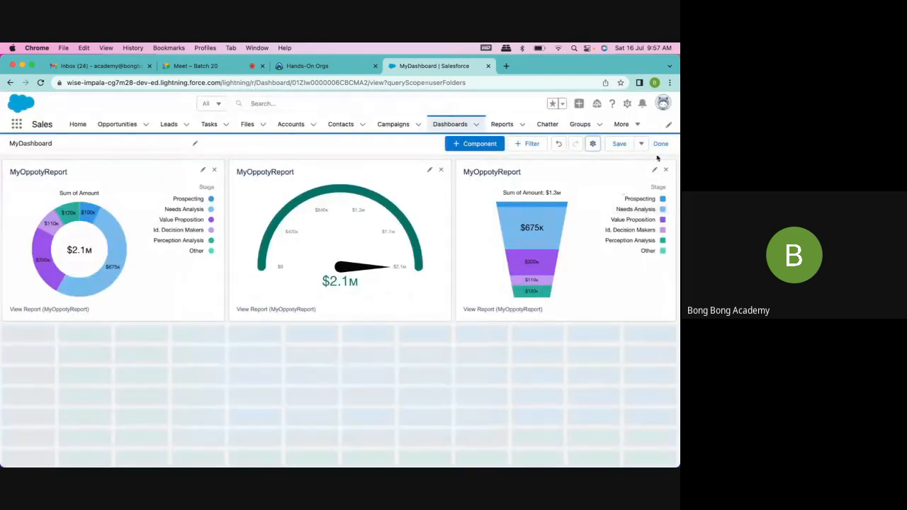
click(616, 148)
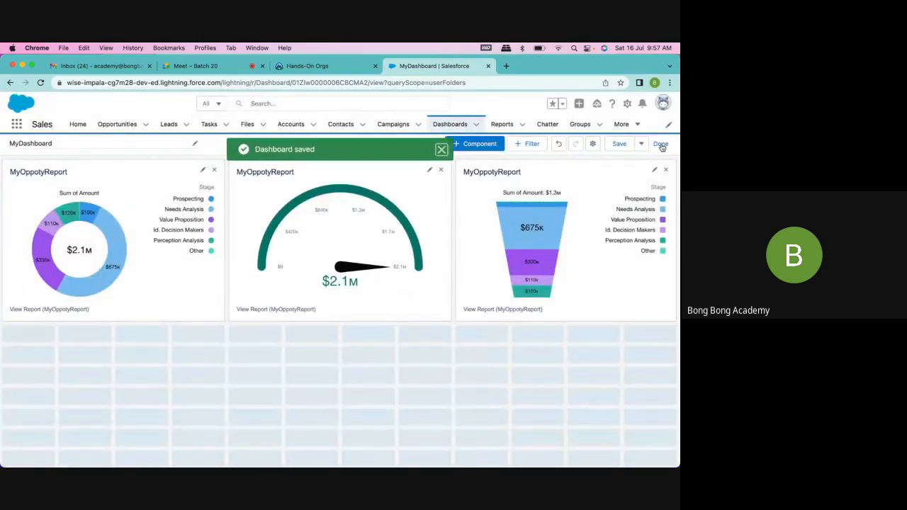
click(660, 146)
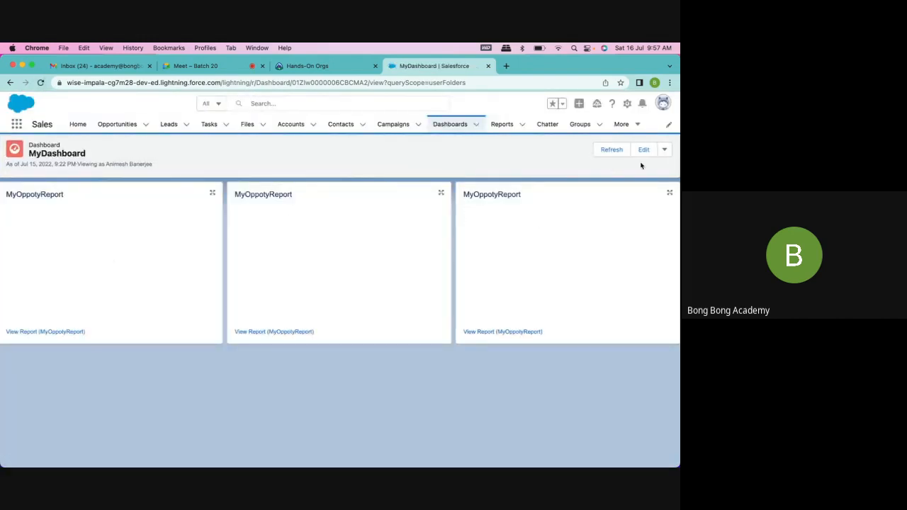
click(665, 151)
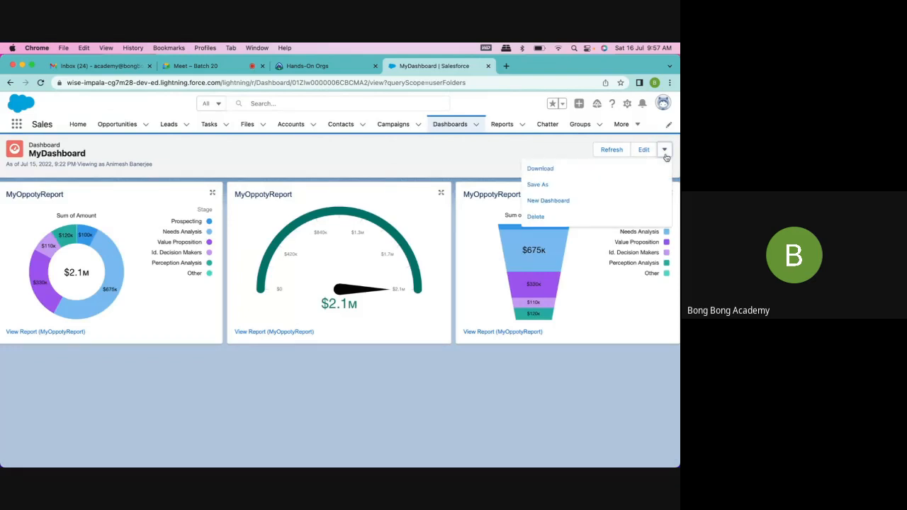
click(374, 152)
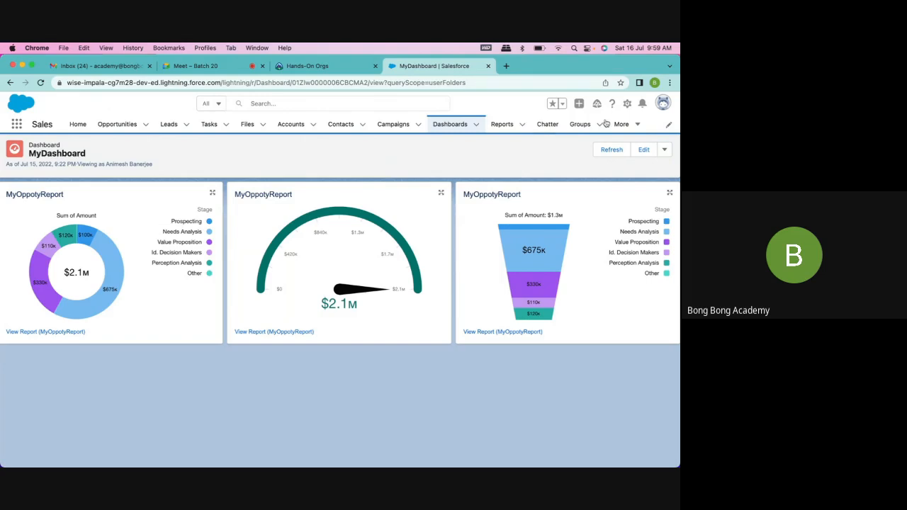
Open the Object Manager in Setup and search the objects for "film"
click(627, 105)
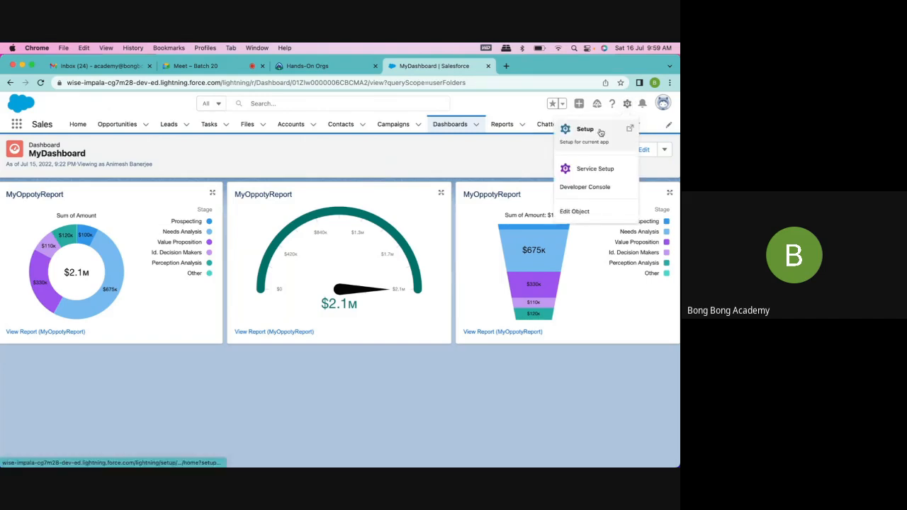
click(601, 130)
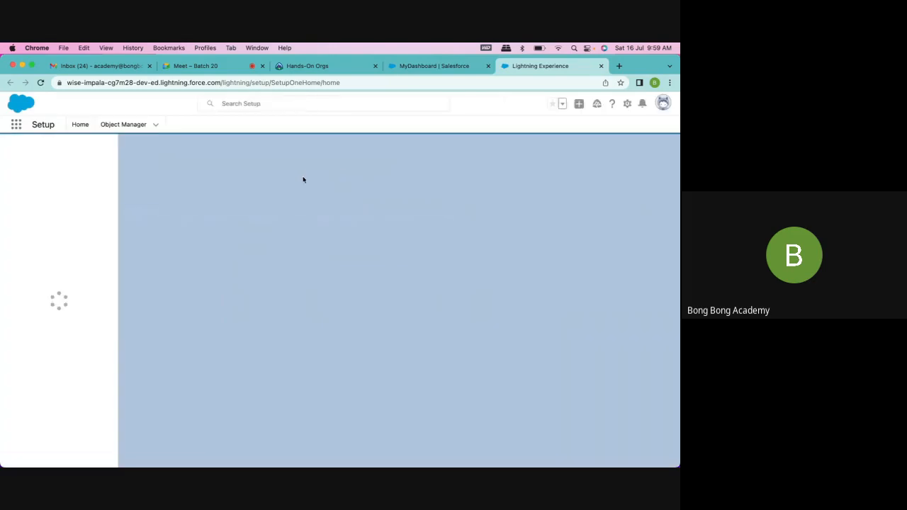
click(124, 126)
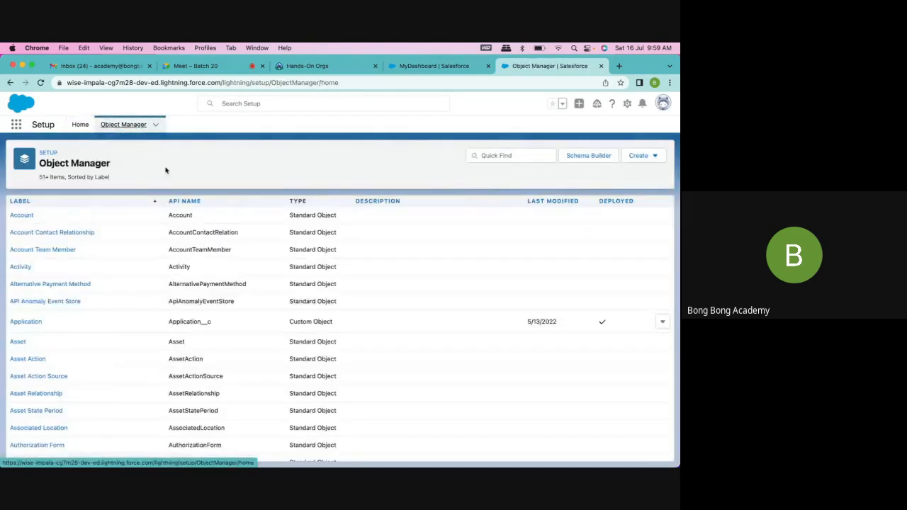
click(505, 155)
text(film)
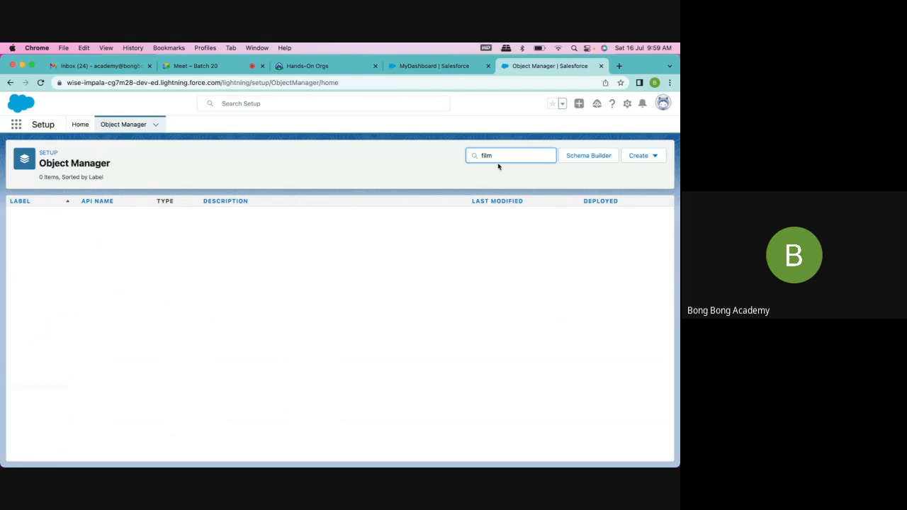
Search the Object Manager for "appli" instead and open the Application custom object's details
key(BackSpace)
key(BackSpace)
key(BackSpace)
key(BackSpace)
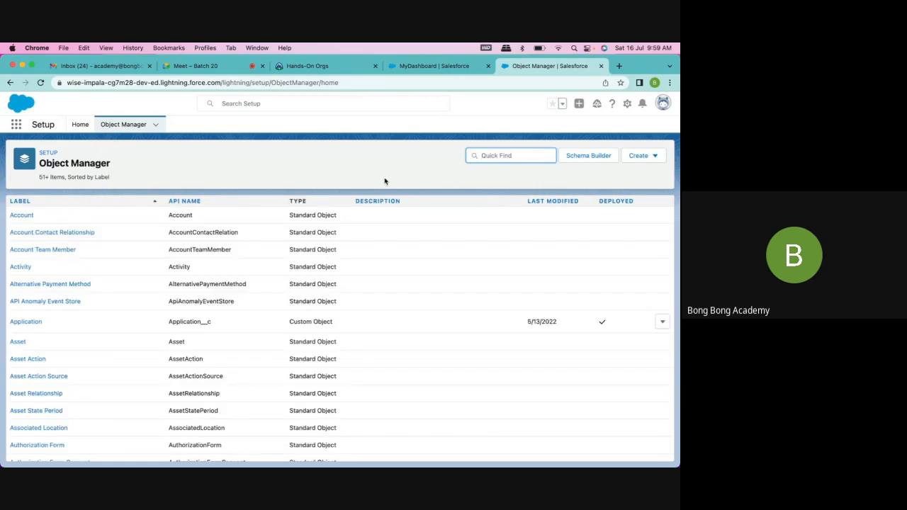
text(appli)
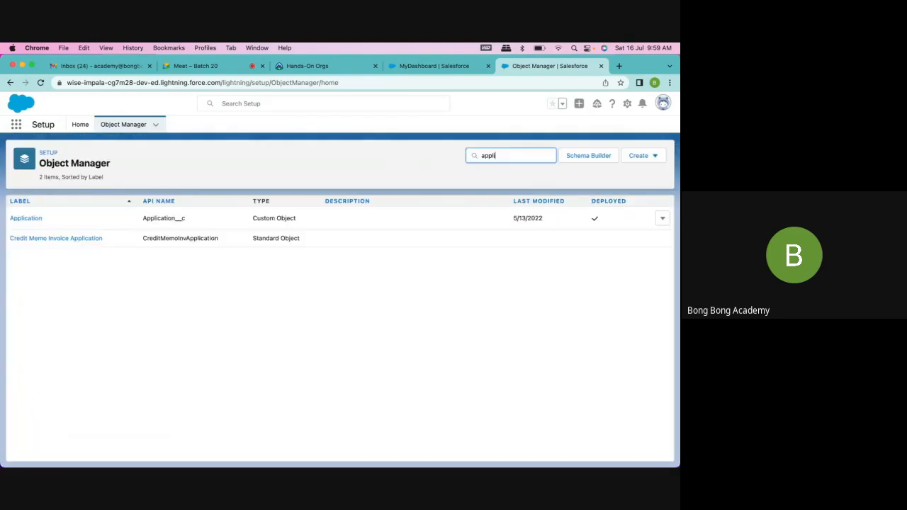
click(26, 218)
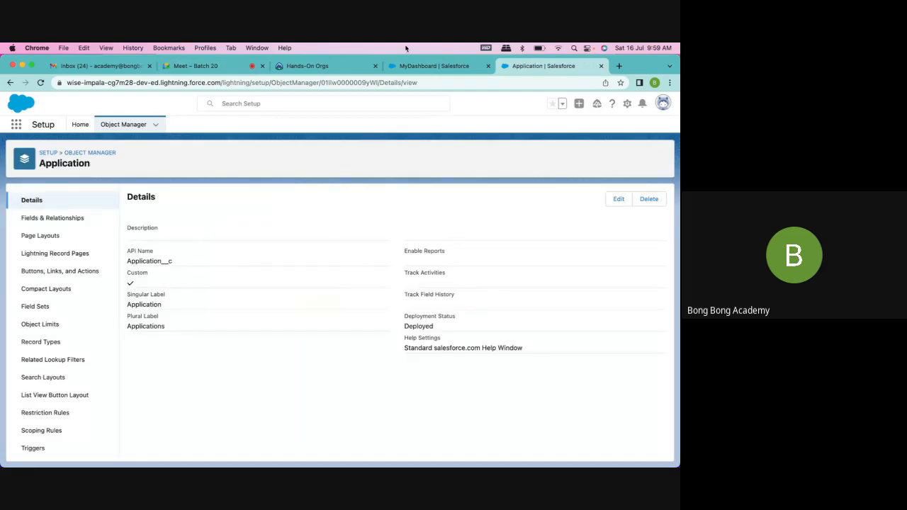
Switch between MyDashboard and the Application object's details to review both, ending on MyDashboard
click(425, 66)
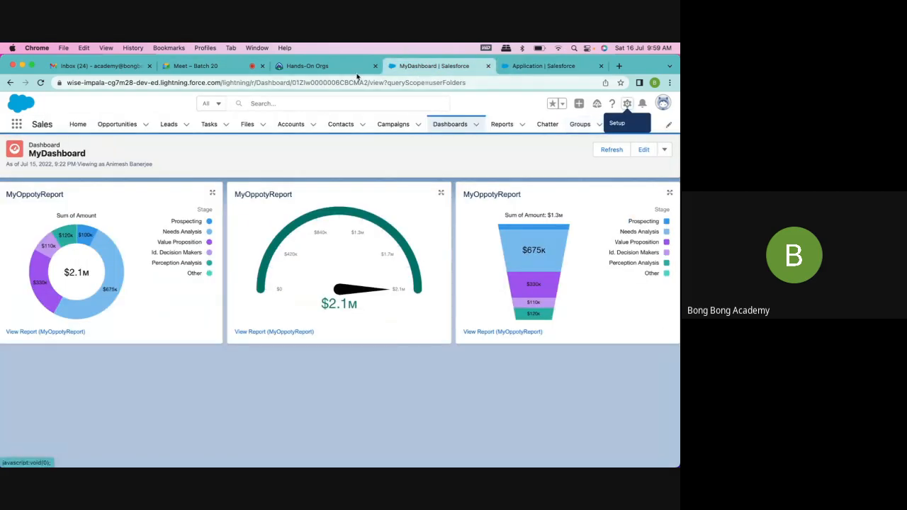
click(522, 67)
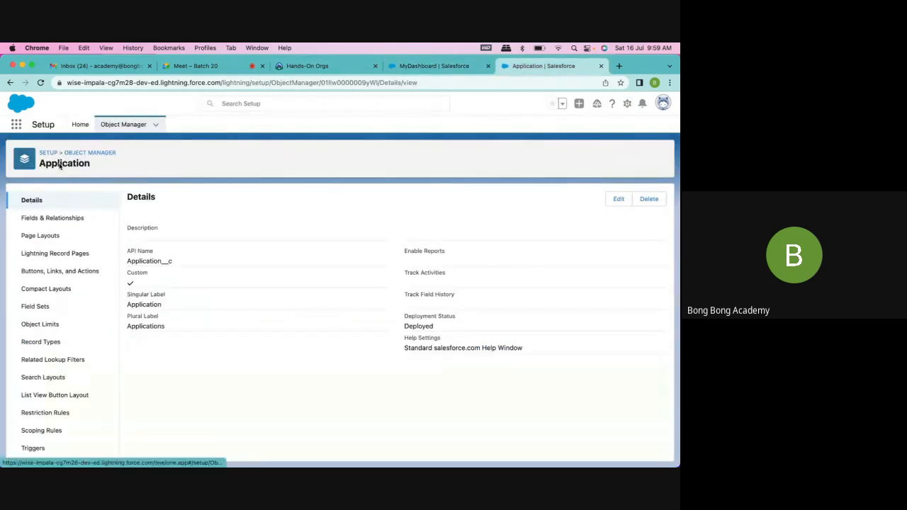
click(425, 66)
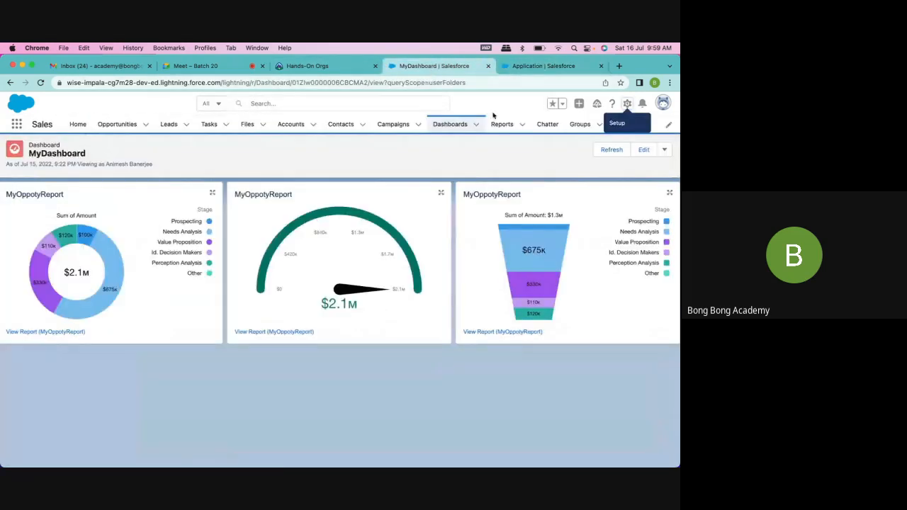
Start a new report from the Reports list and search the report types for "appli"
click(500, 124)
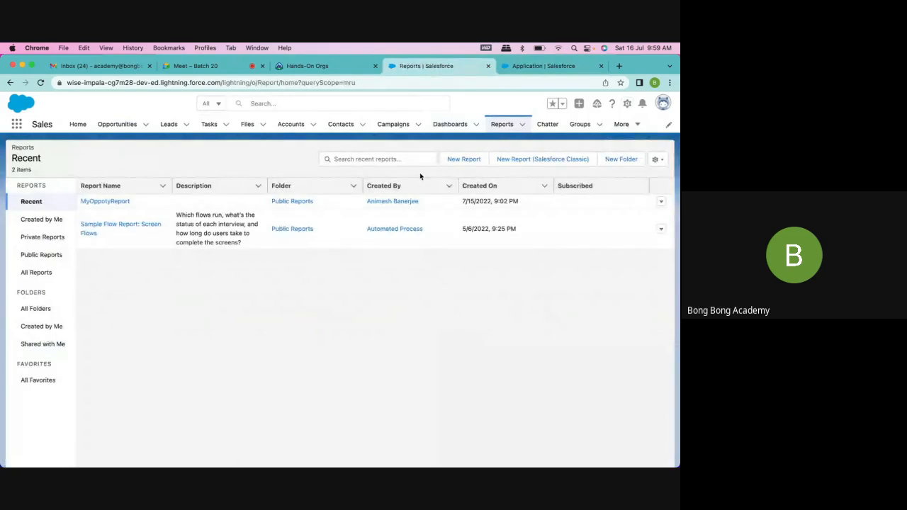
click(463, 160)
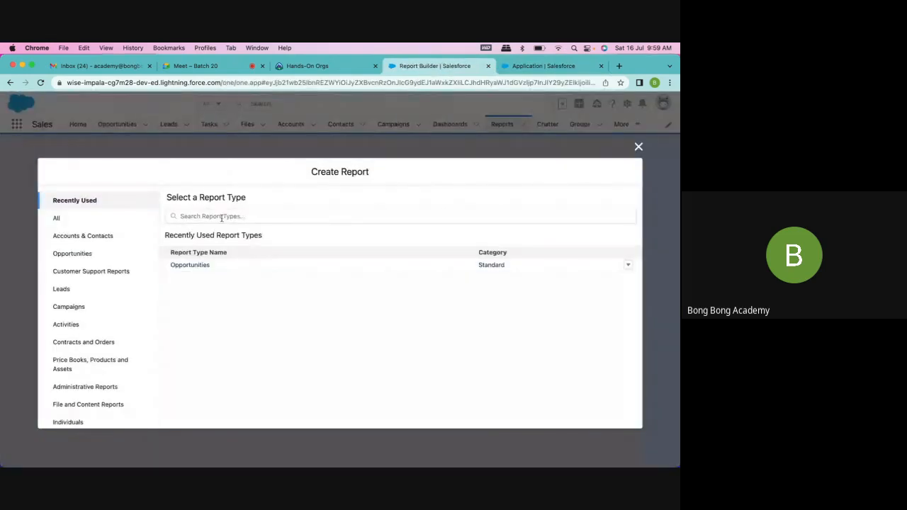
click(221, 217)
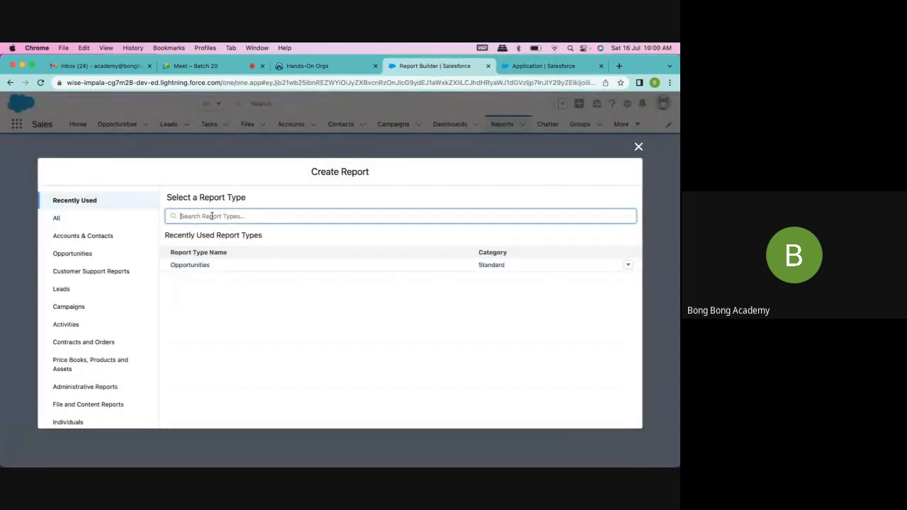
text(appli)
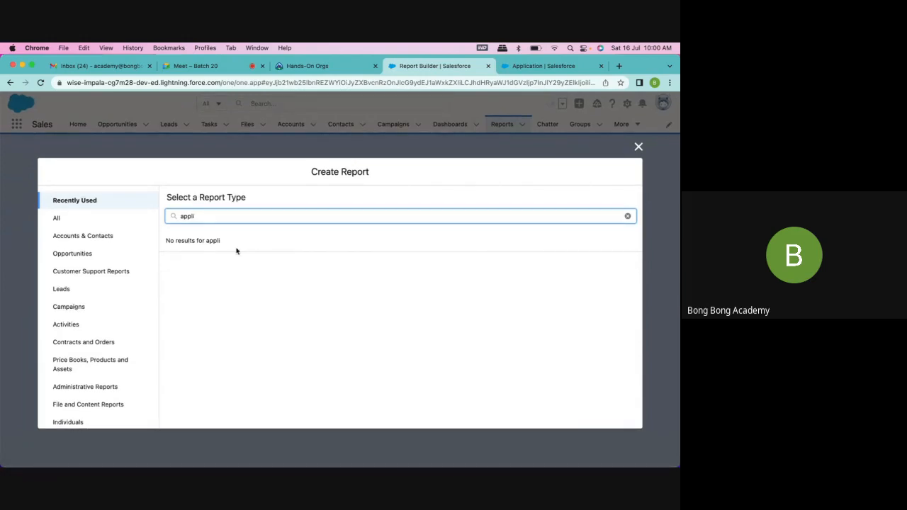
Enable Allow Reports in the Application custom object's definition and save the object
click(528, 69)
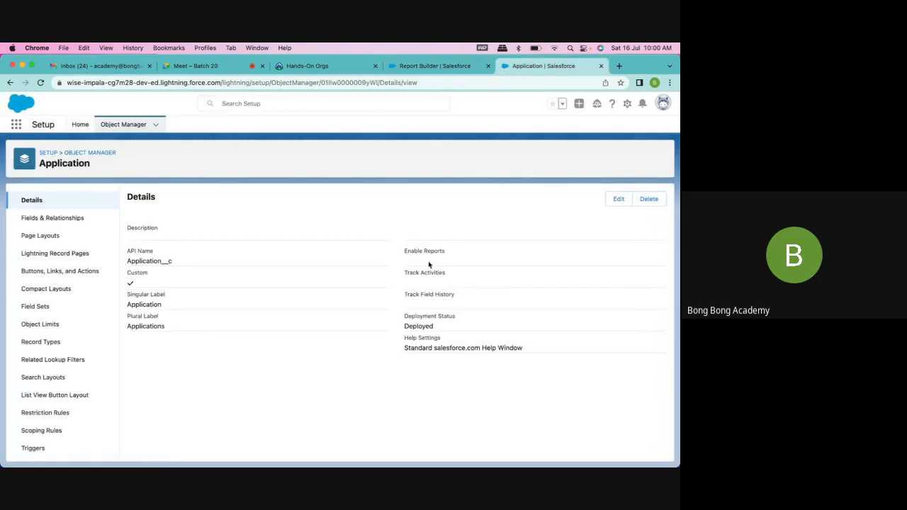
click(614, 203)
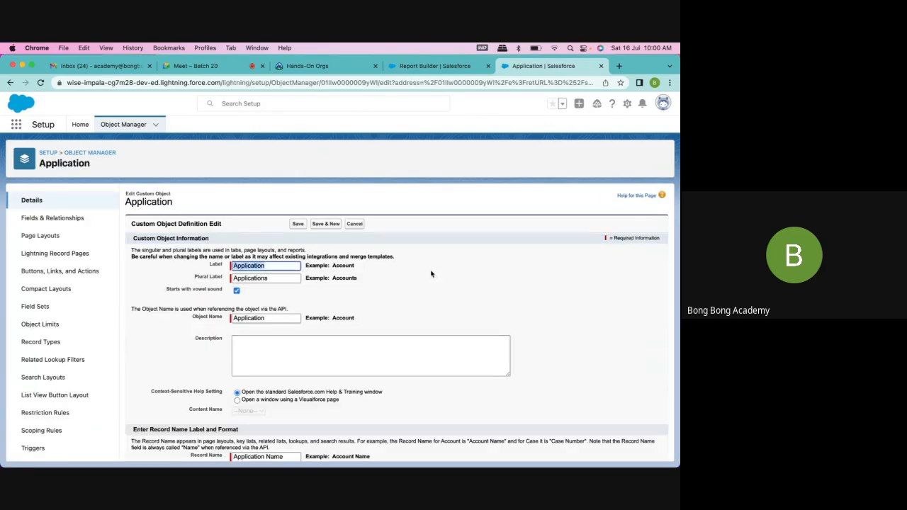
scroll(430, 273, down, 5)
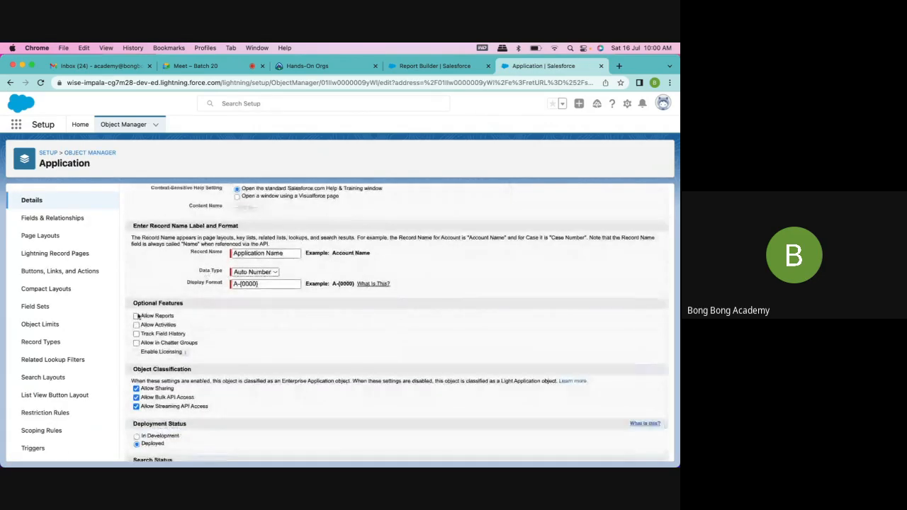
click(136, 316)
scroll(292, 326, down, 2)
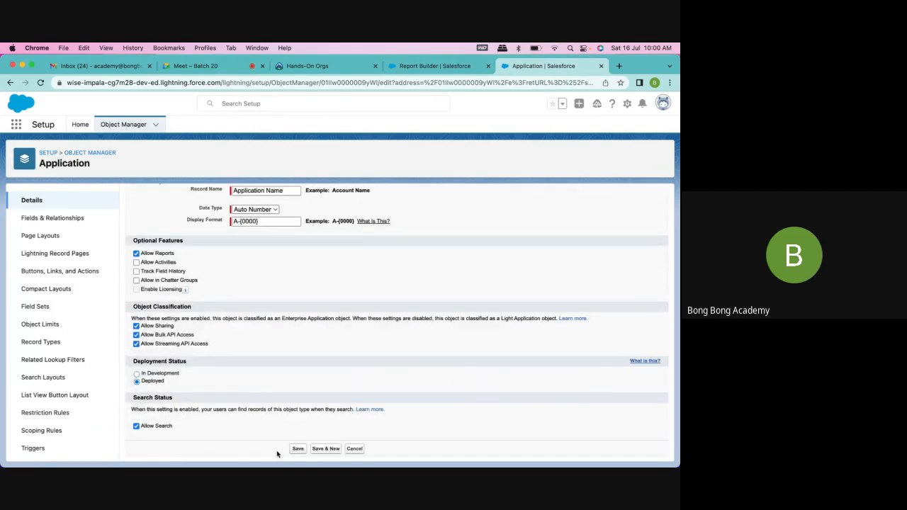
click(298, 449)
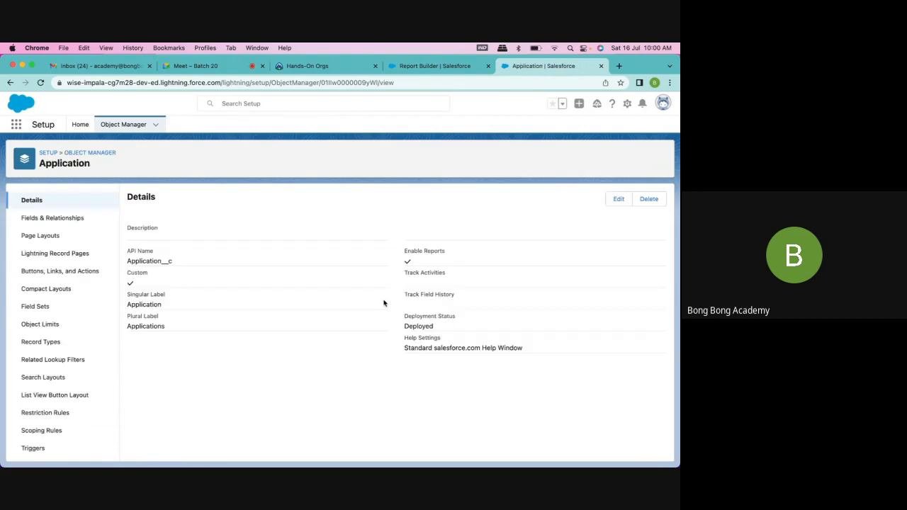
Close the report creation dialog, reload the Reports page, and search the report types for "appli" in a new report
click(457, 66)
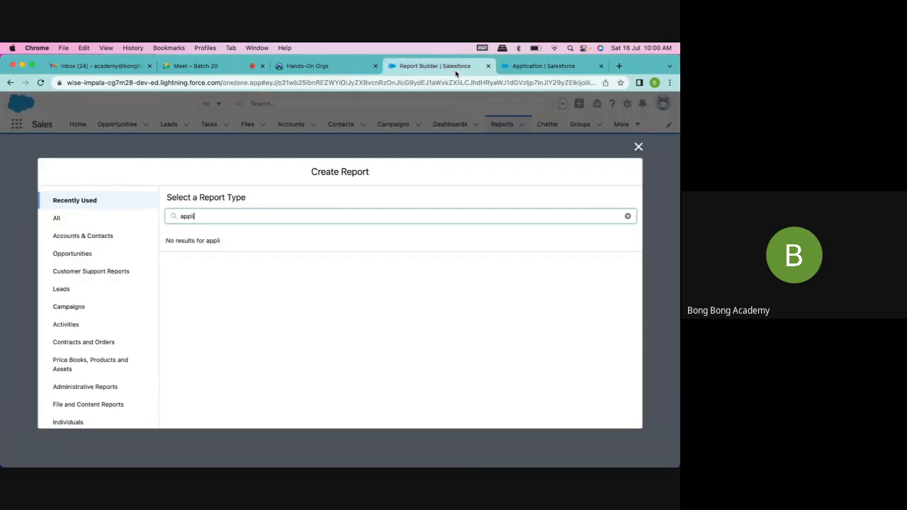
click(638, 147)
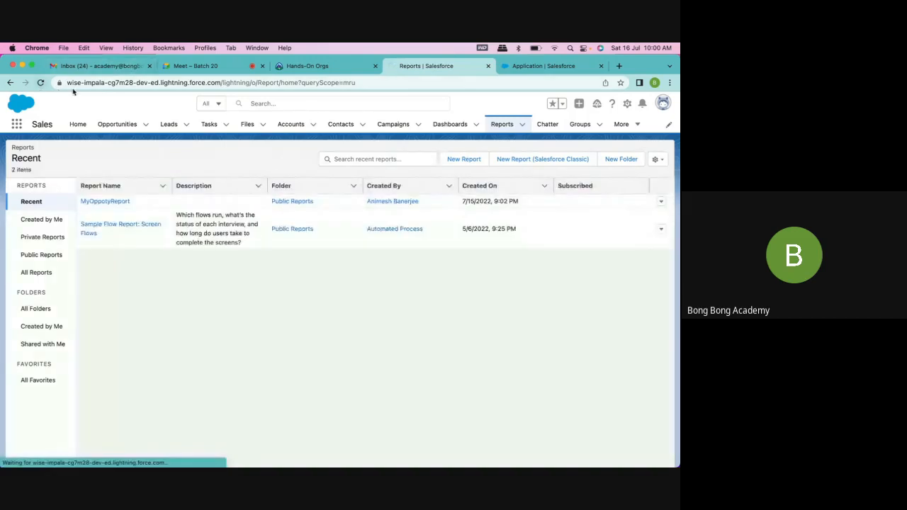
click(40, 82)
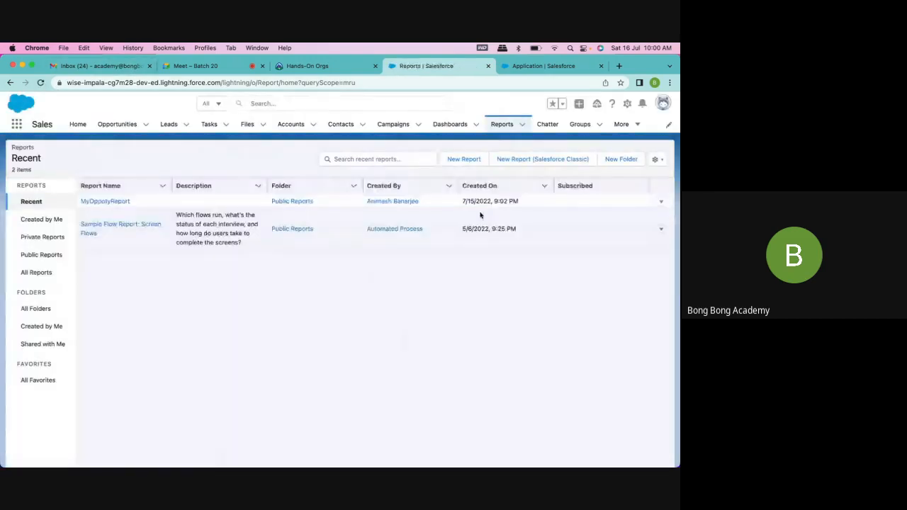
click(462, 160)
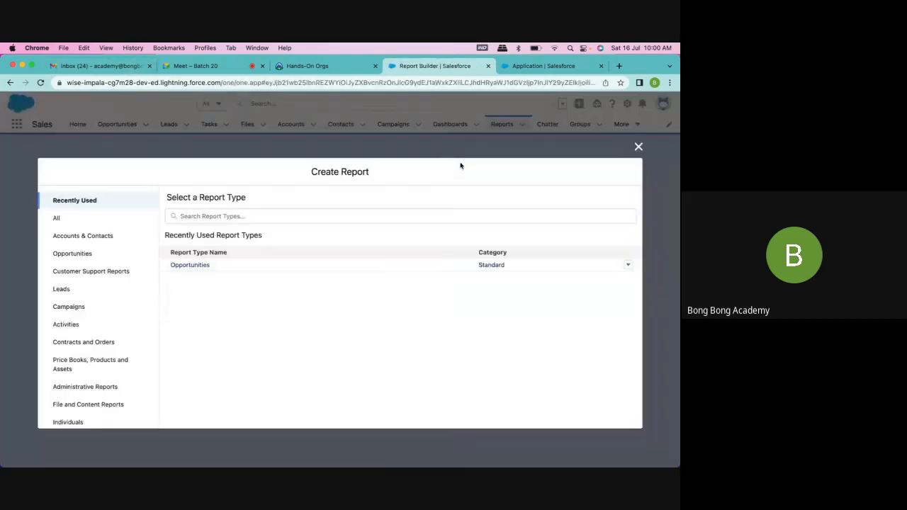
click(185, 216)
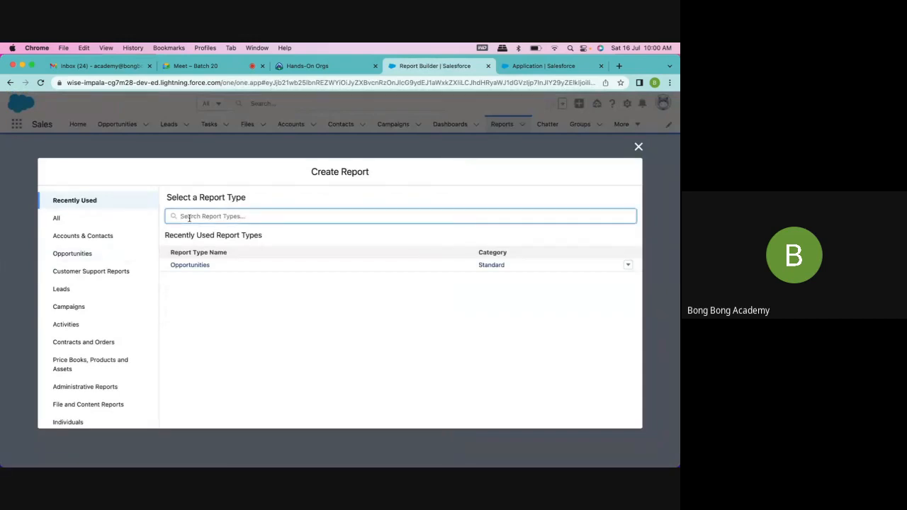
text(appl)
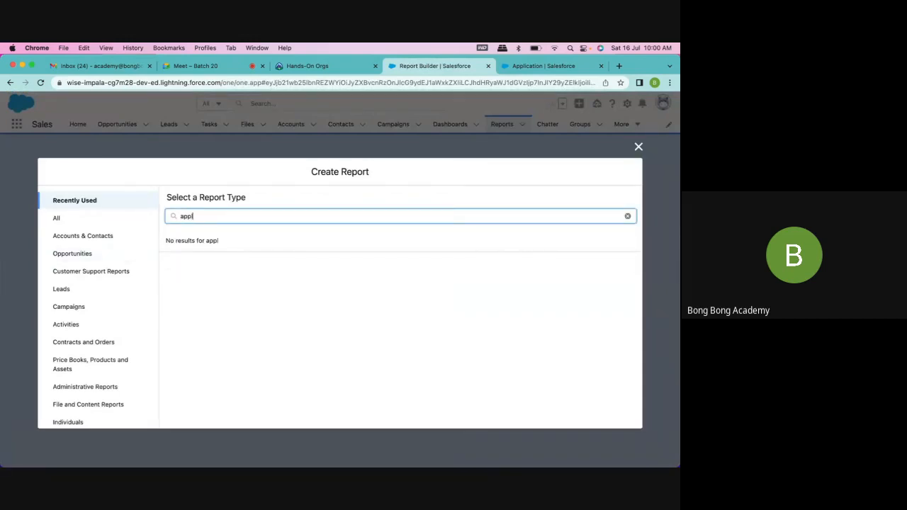
text(i)
Reload the Application object's details, restart the new report, and search the report types for "application"
key(ctrl+Tab)
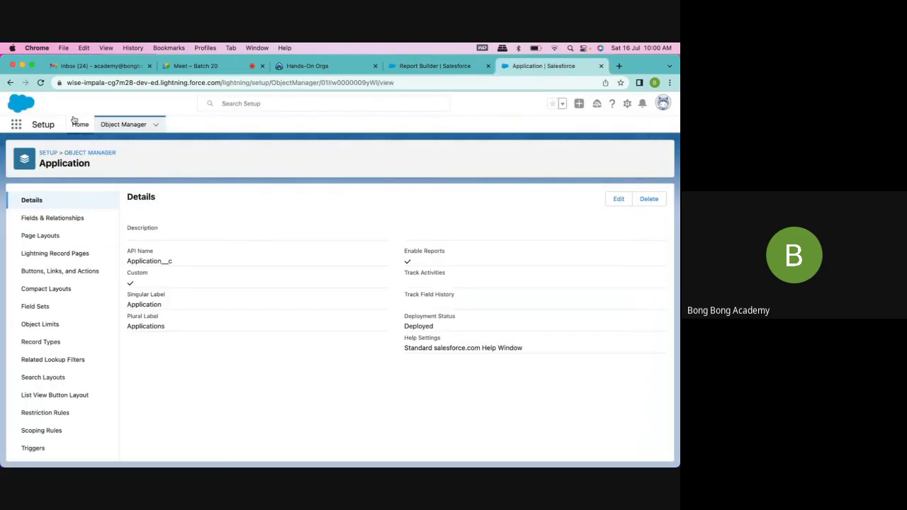
key(super+r)
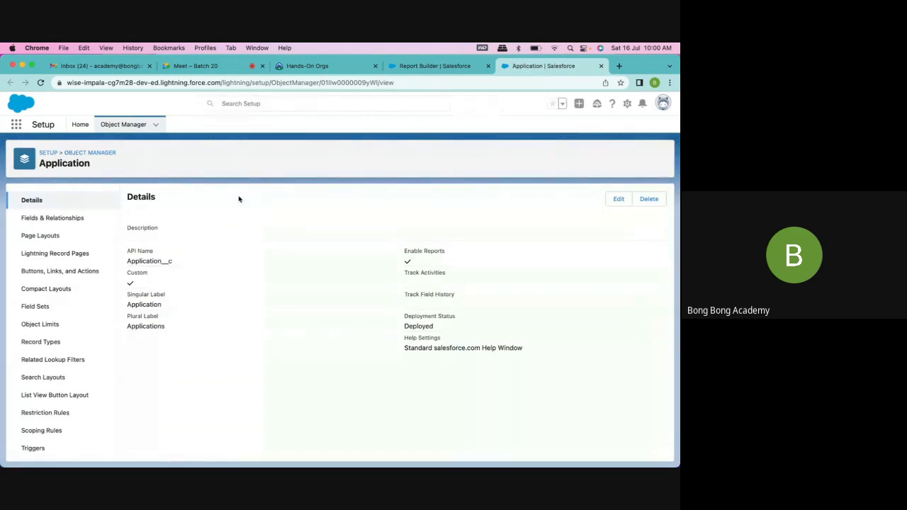
click(453, 66)
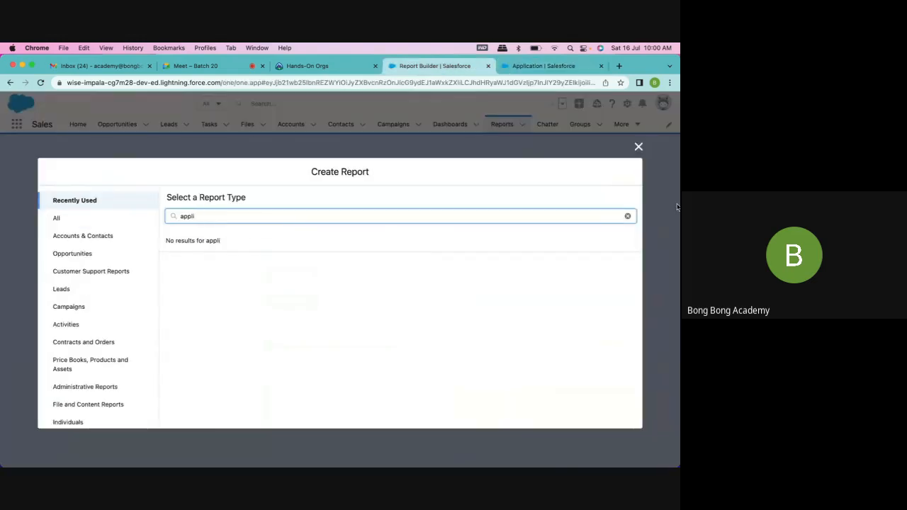
click(638, 147)
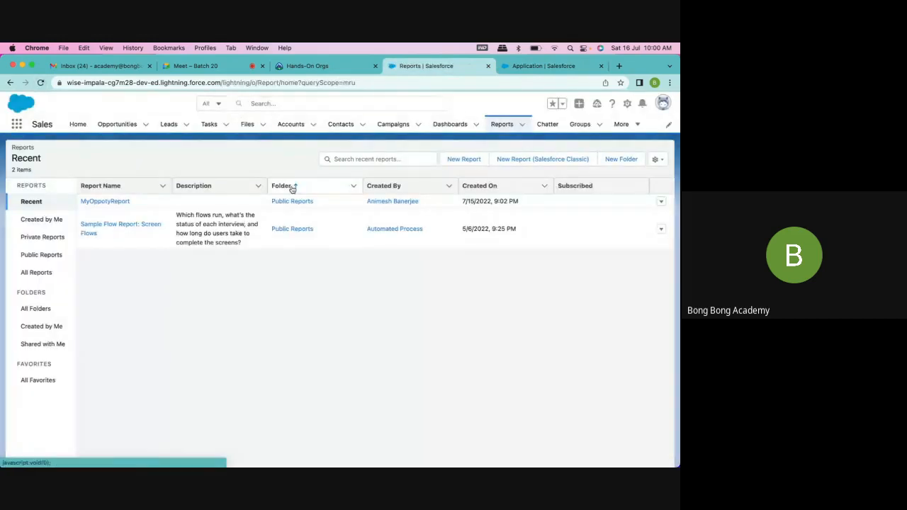
click(464, 158)
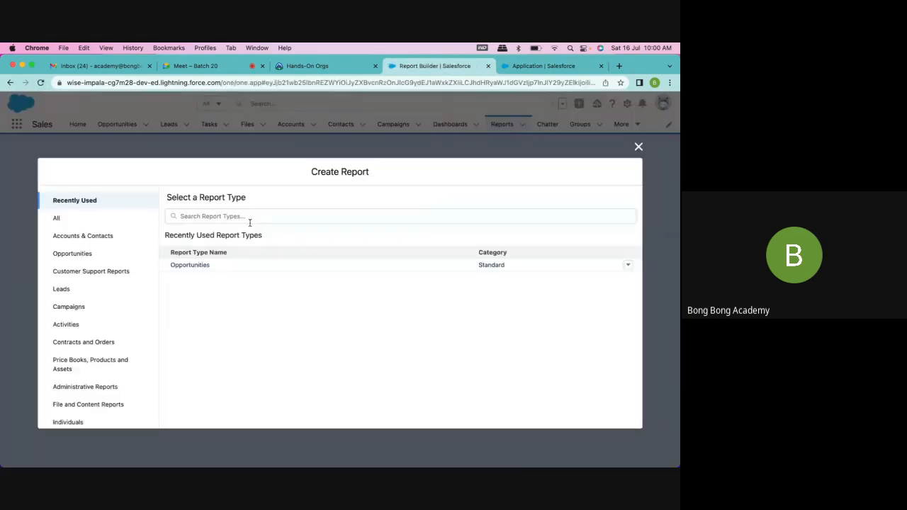
click(249, 221)
text(appli)
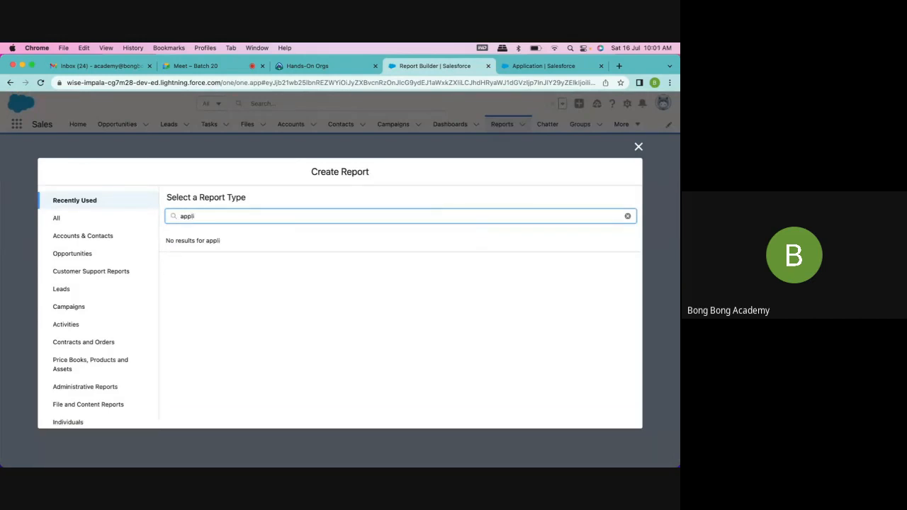
text(cation)
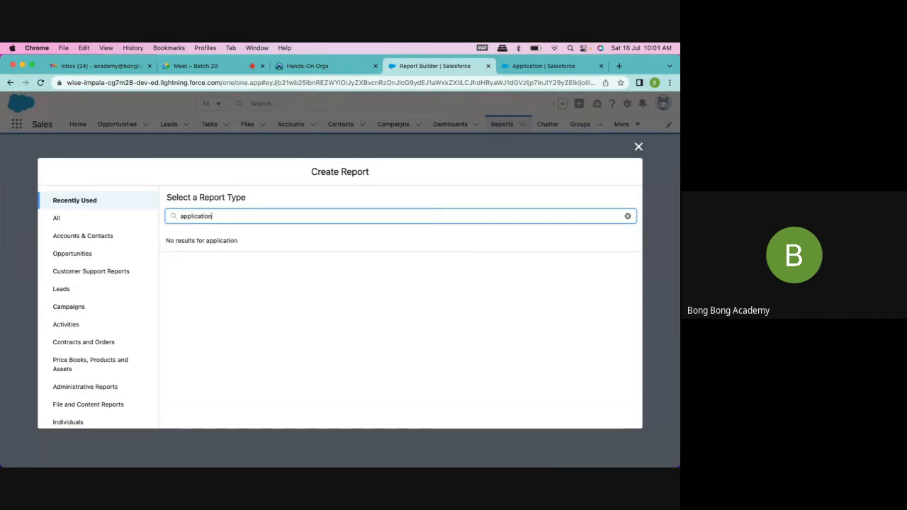
Review the fields and relationships of the Application object in the Object Manager
click(518, 67)
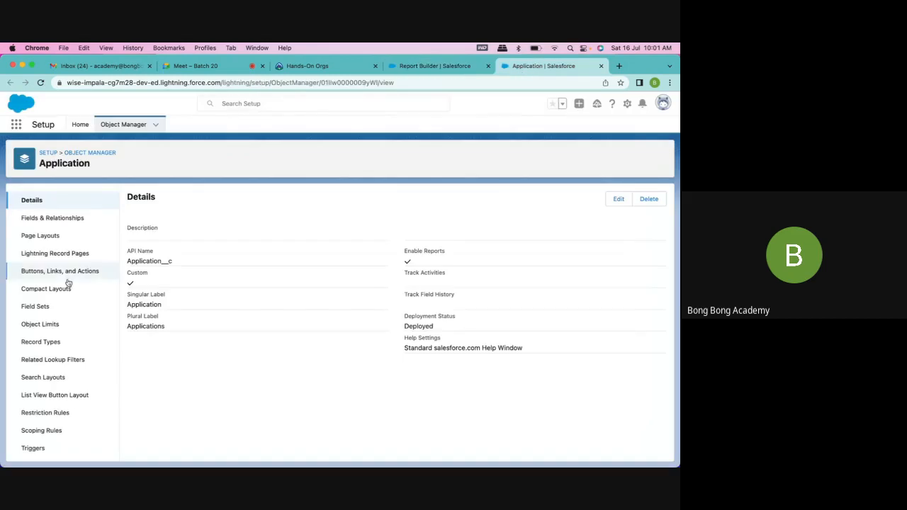
click(71, 217)
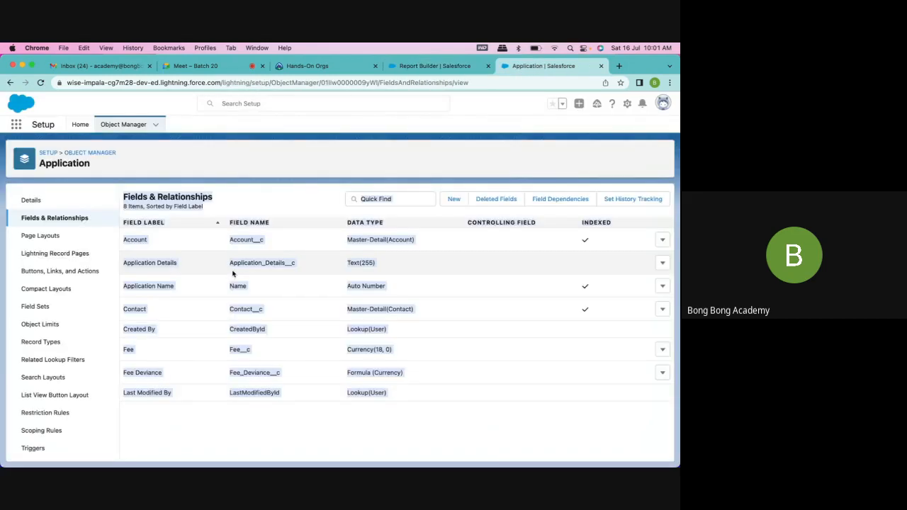
click(205, 289)
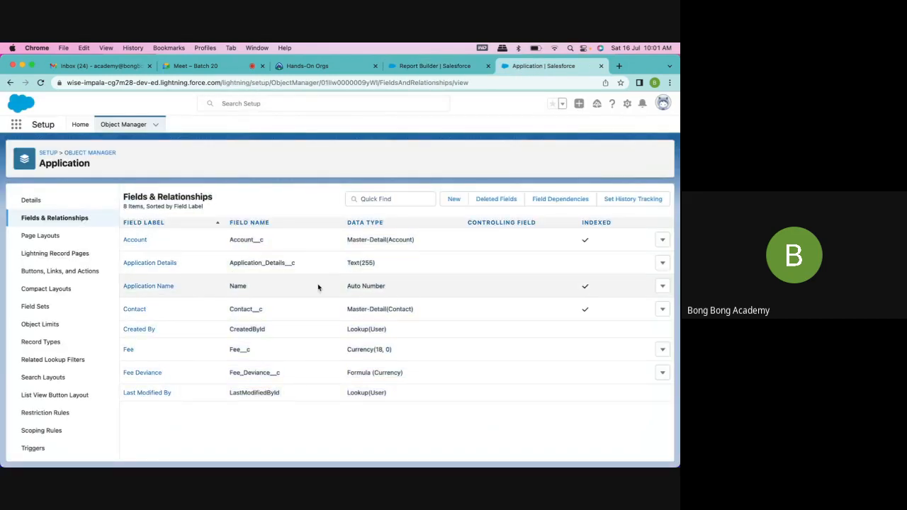
Return to the report creation dialog, search the recently used report types for "account", and close the dialog
click(406, 71)
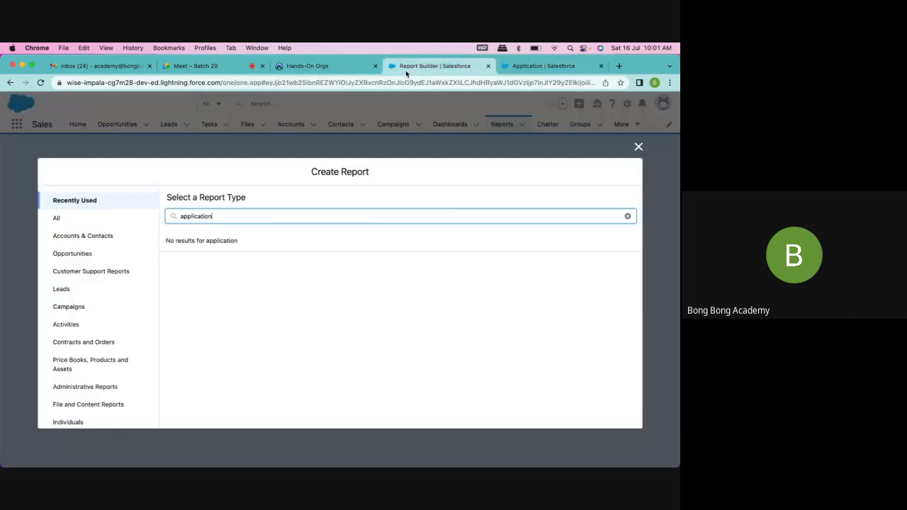
key(super+a)
text(a)
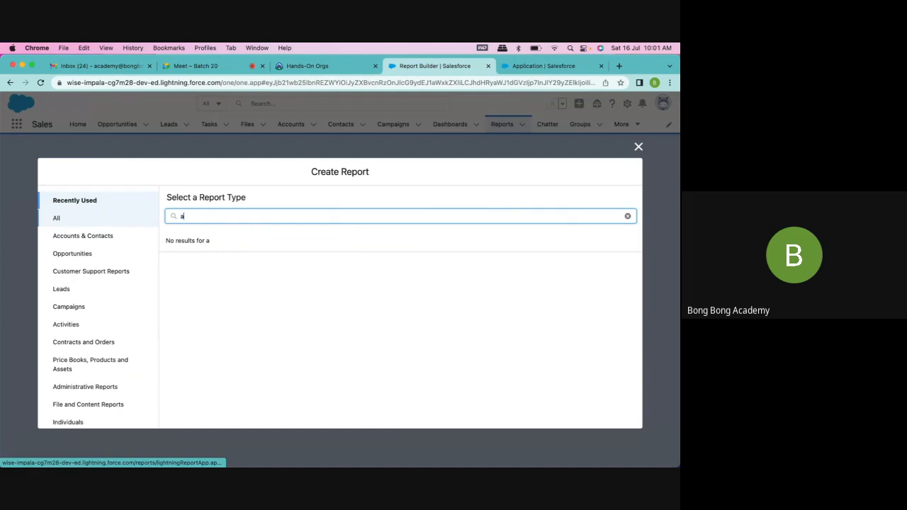
text(ccount)
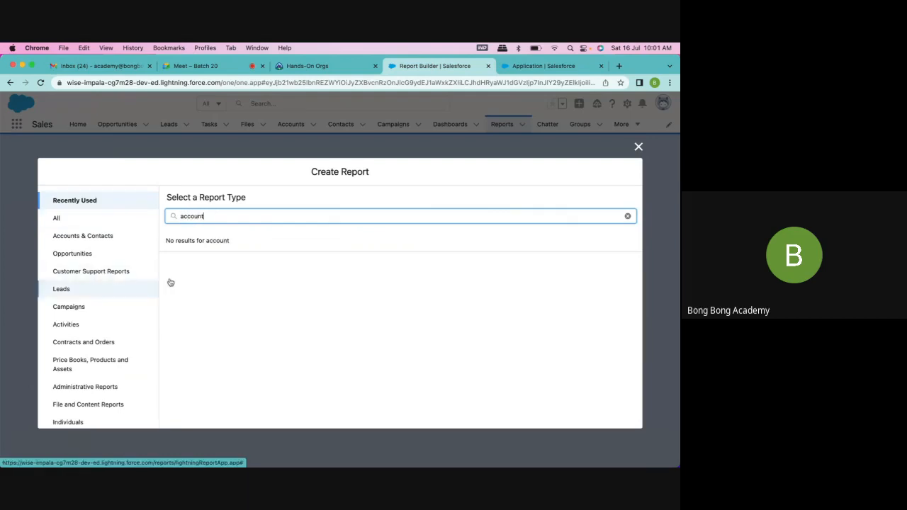
click(627, 216)
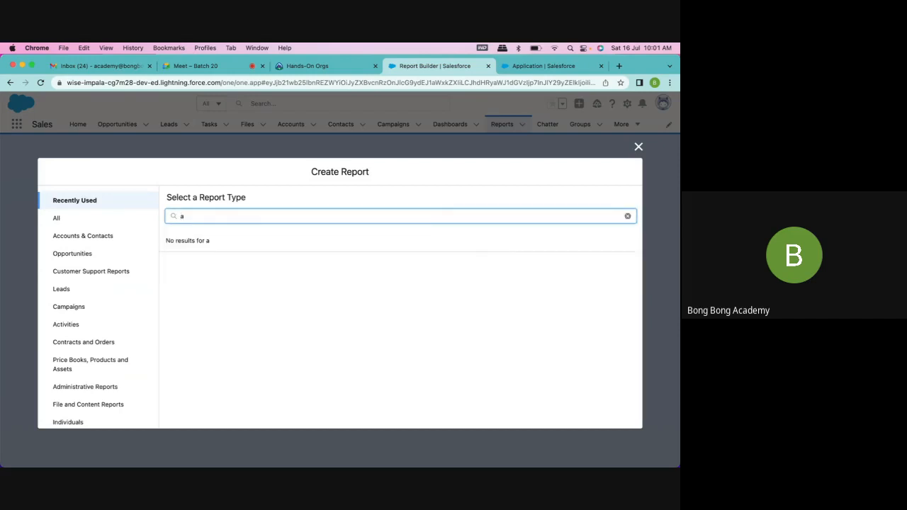
text(ccount)
click(639, 146)
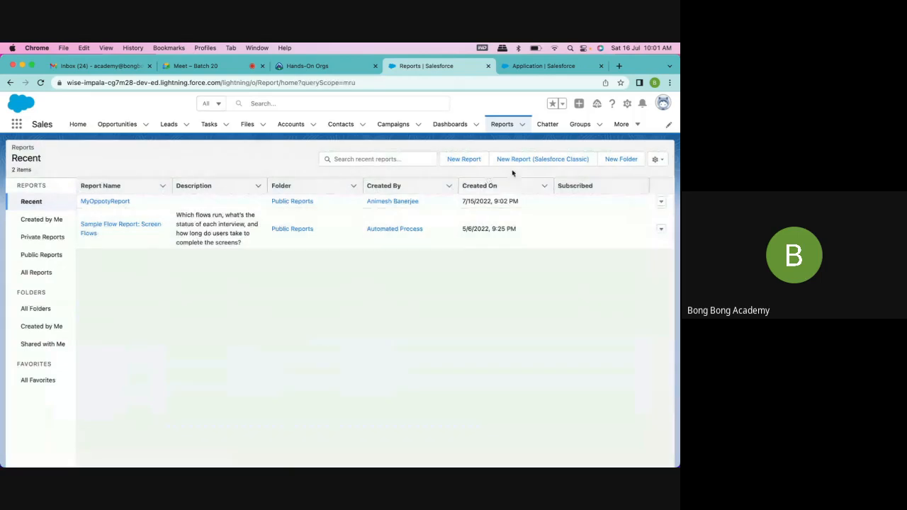
Start a new report, switch to the All report types category, and search it for "appl"
click(455, 160)
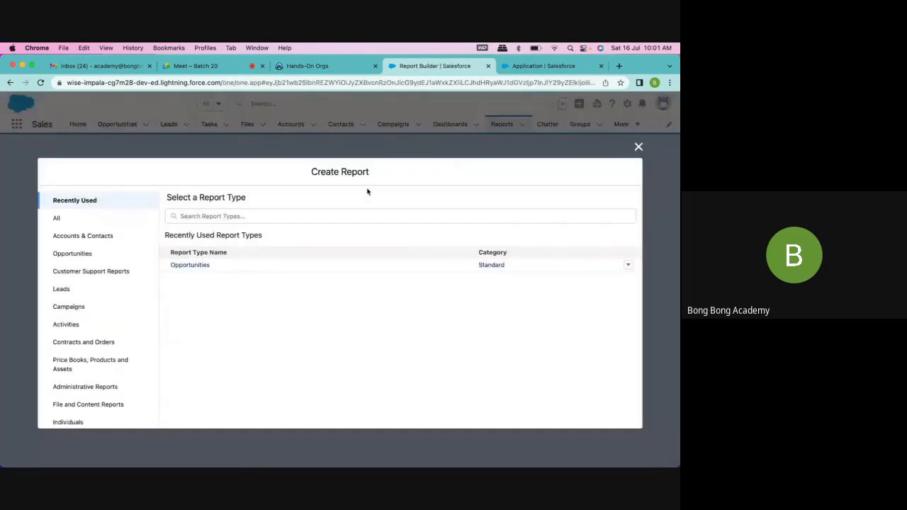
click(68, 221)
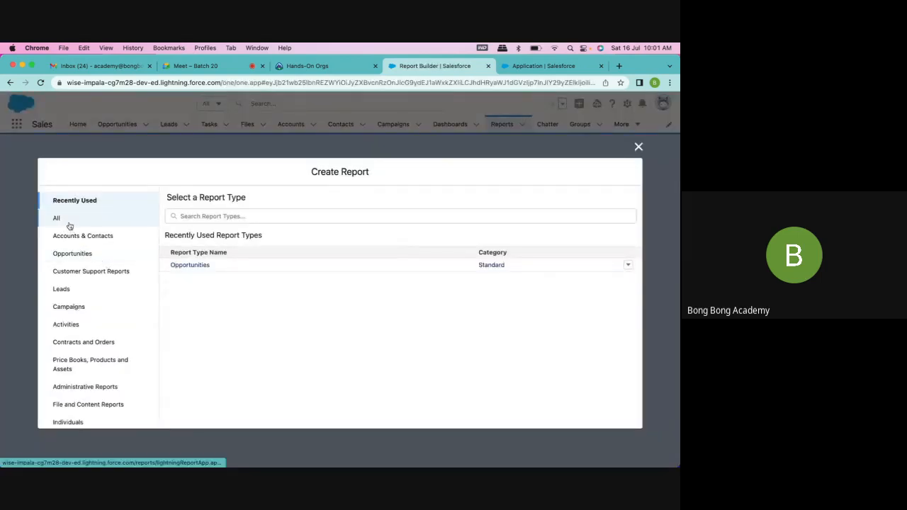
click(217, 217)
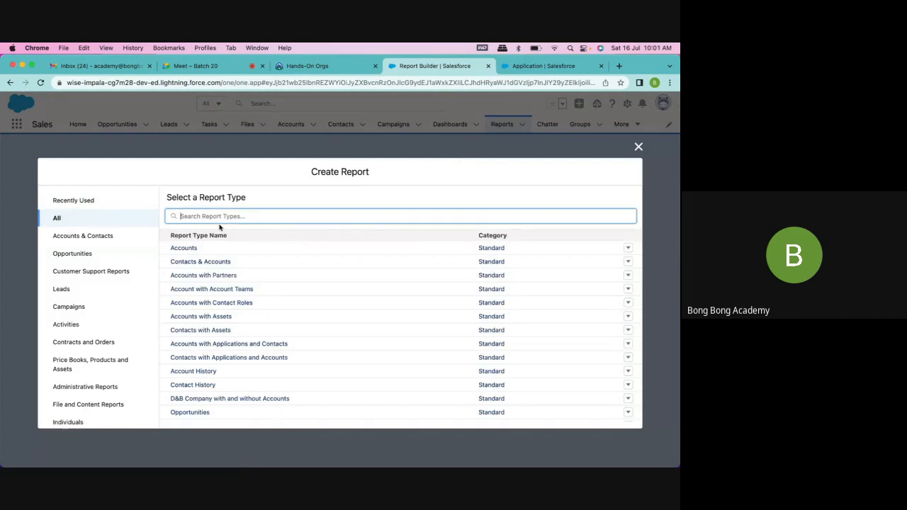
text(appl)
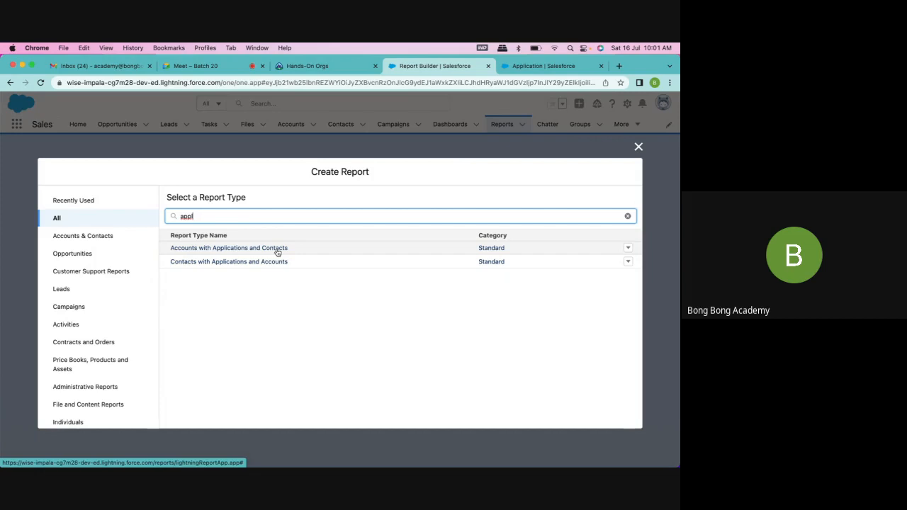
double_click(182, 216)
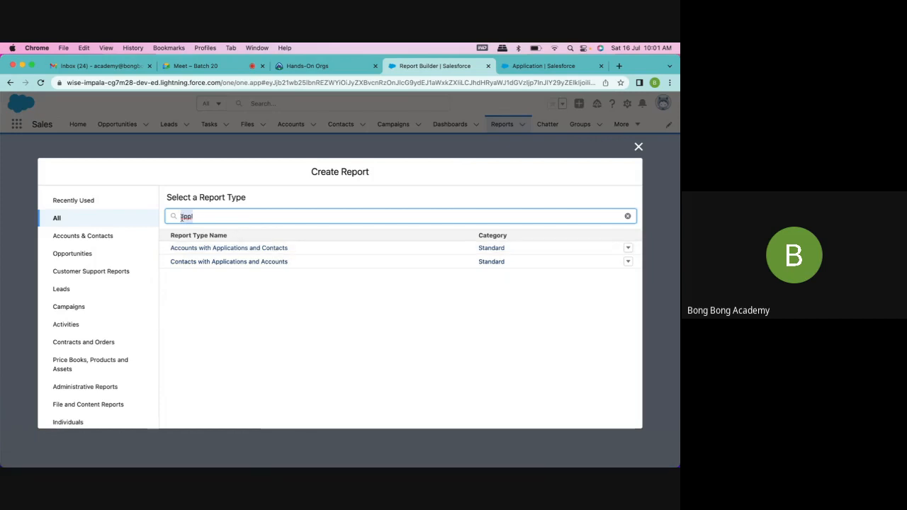
Search all report types for "app", check the Hidden Report Types and Other Reports categories, and close the report creation dialog
text(app)
scroll(113, 283, down, 2)
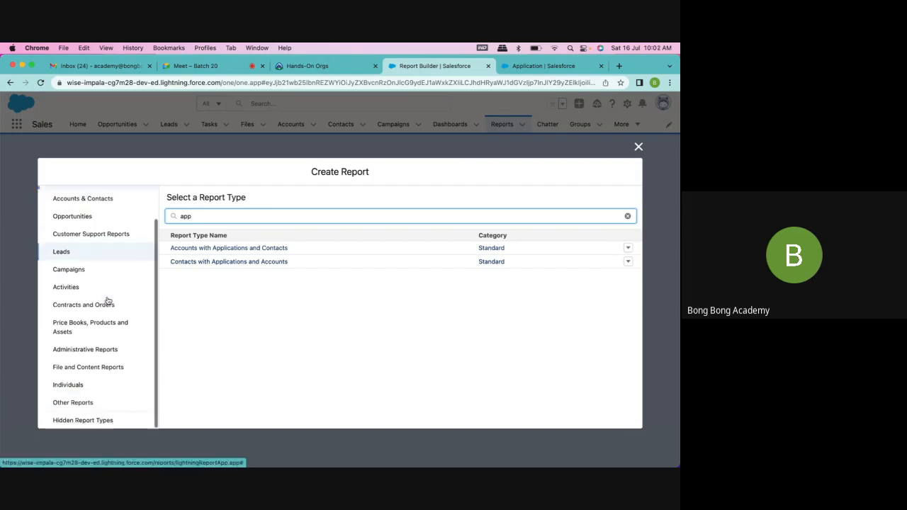
click(76, 420)
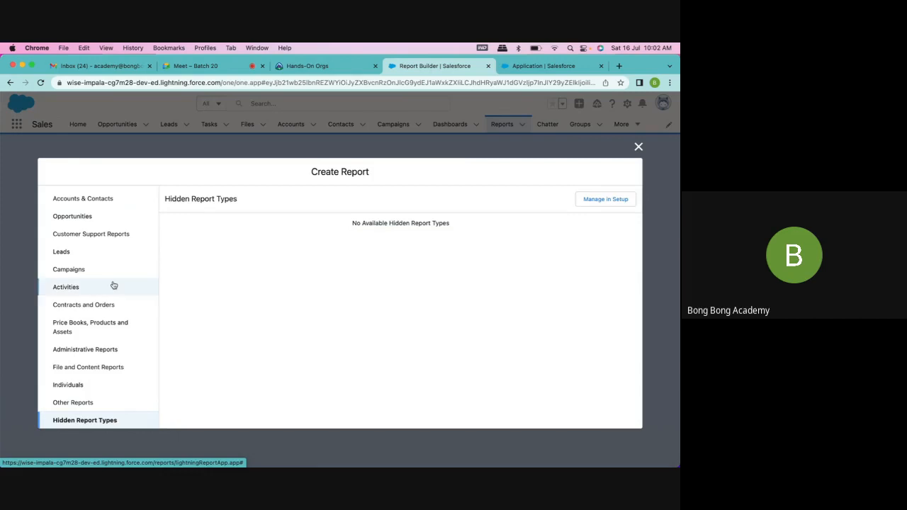
click(76, 402)
double_click(197, 218)
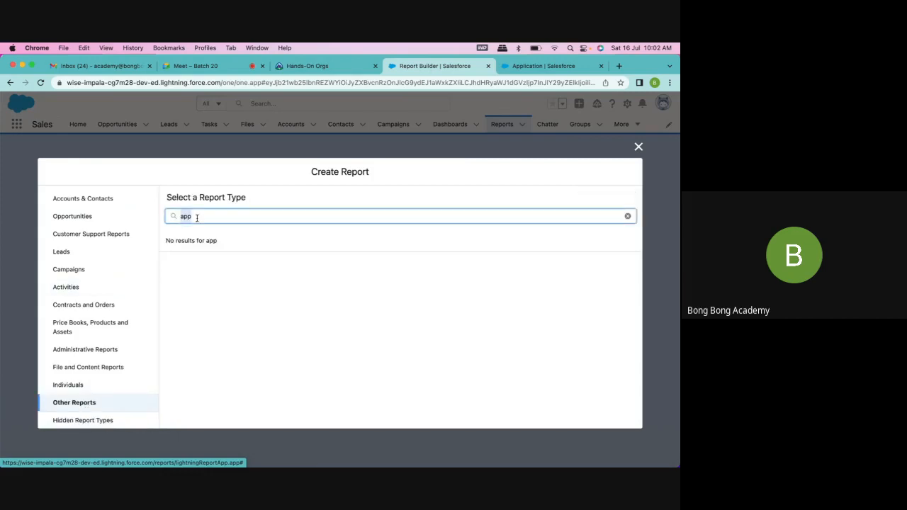
click(638, 147)
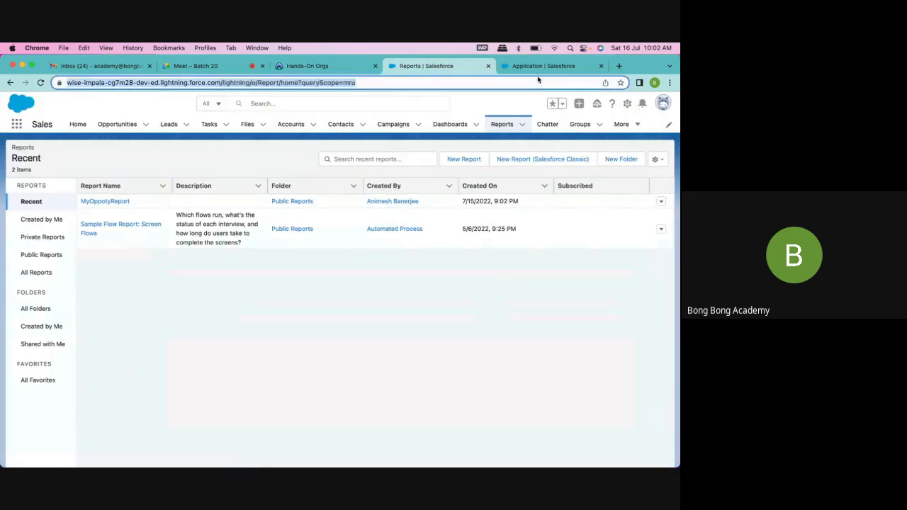
click(466, 158)
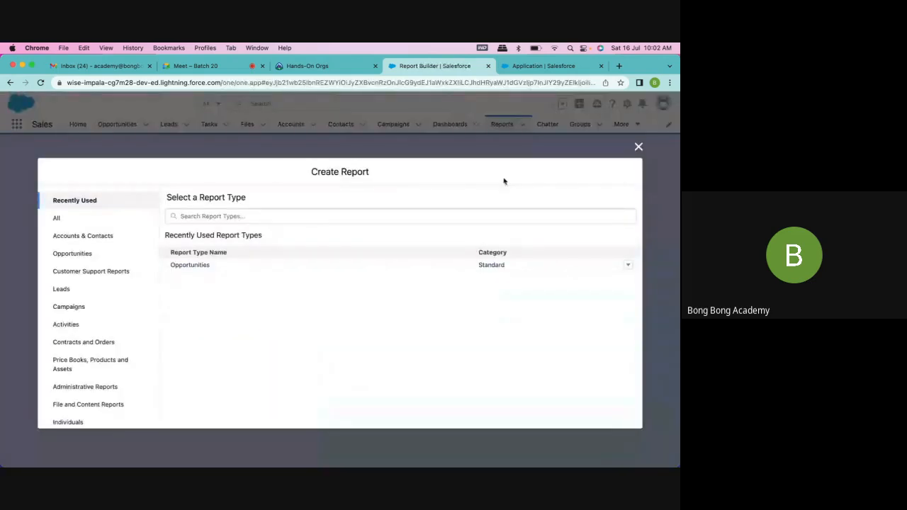
click(638, 147)
Open the Object Manager in Setup and start creating a new custom object
click(626, 104)
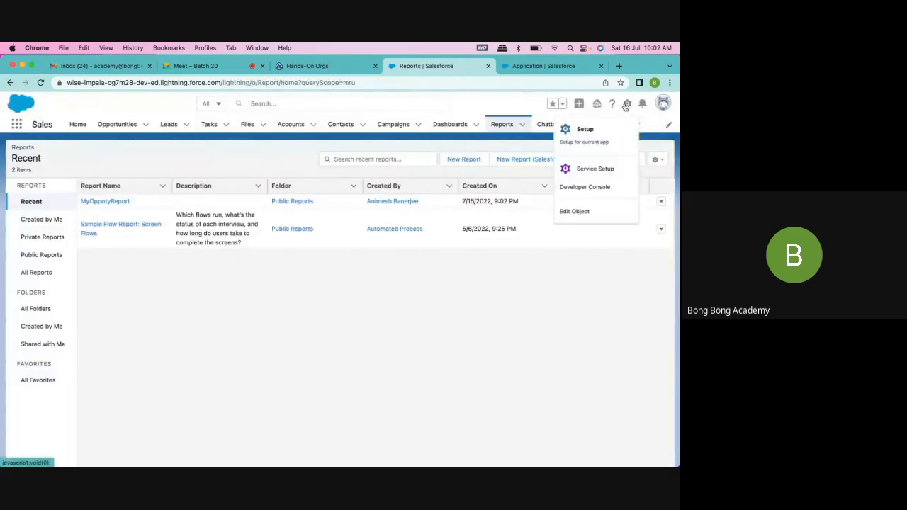
click(585, 131)
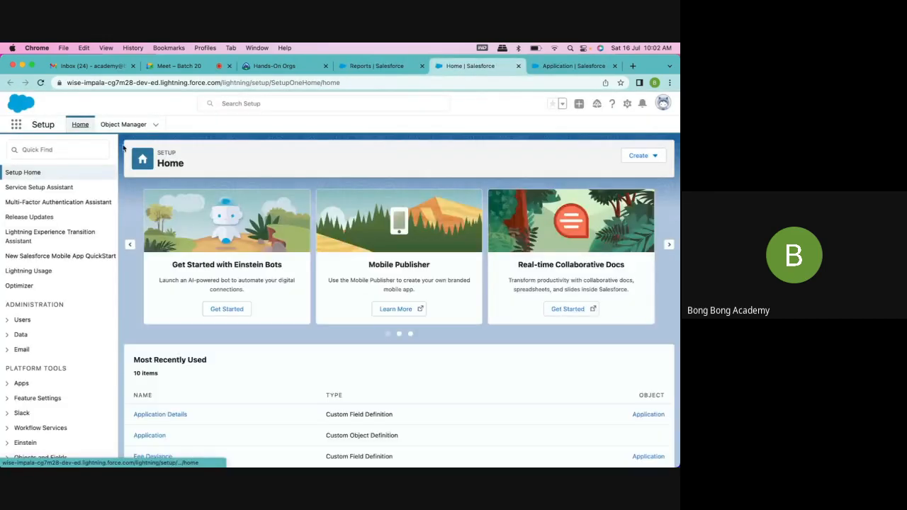
click(130, 132)
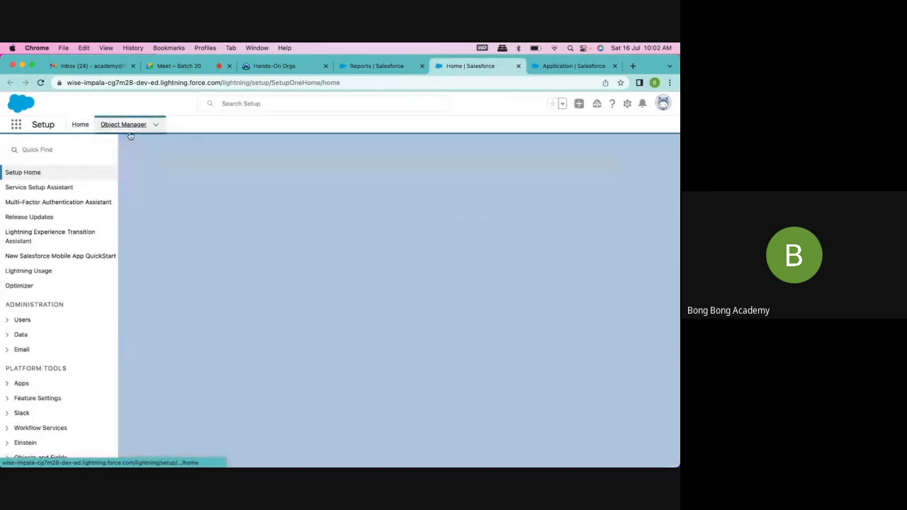
click(640, 157)
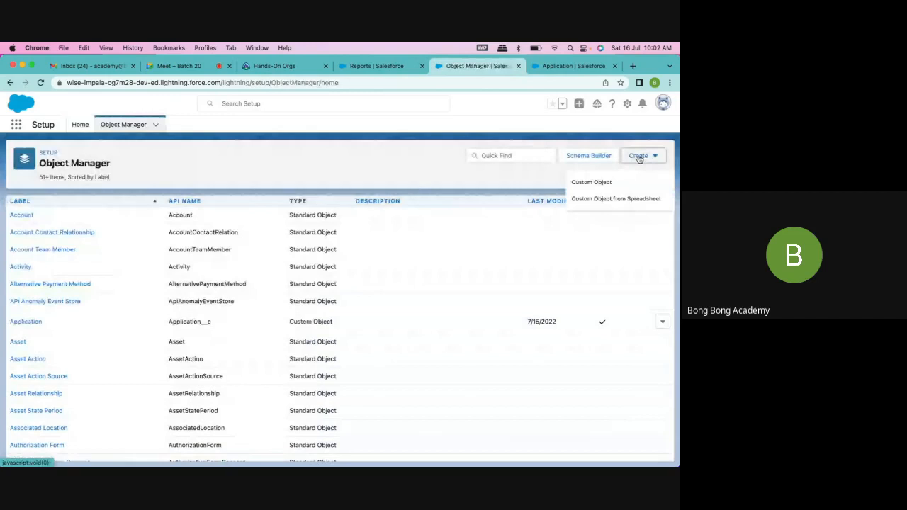
click(600, 184)
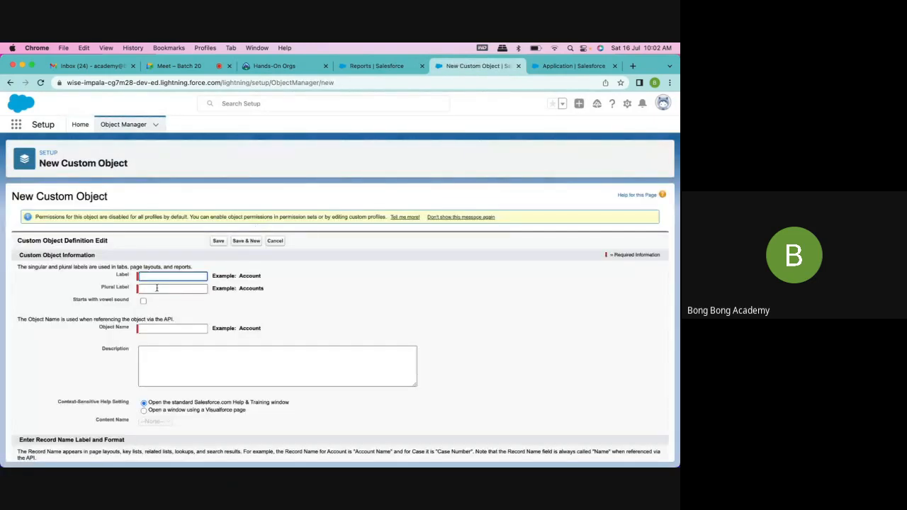
Set the new custom object's label to Employee and its plural label to Employees
text(Wmp)
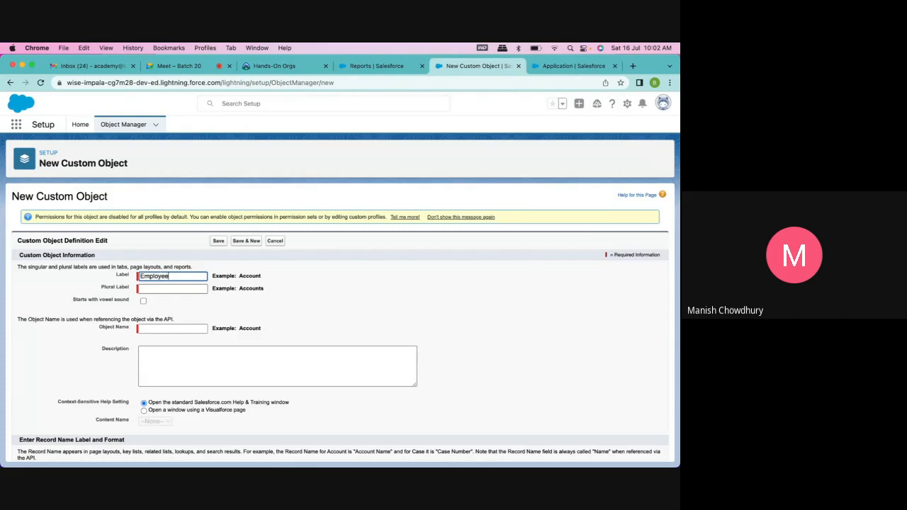
click(153, 289)
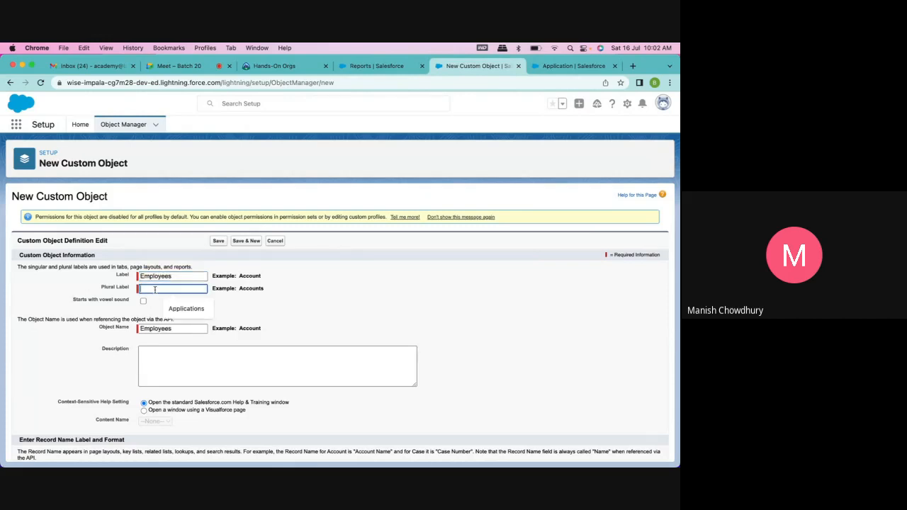
click(179, 277)
key(BackSpace)
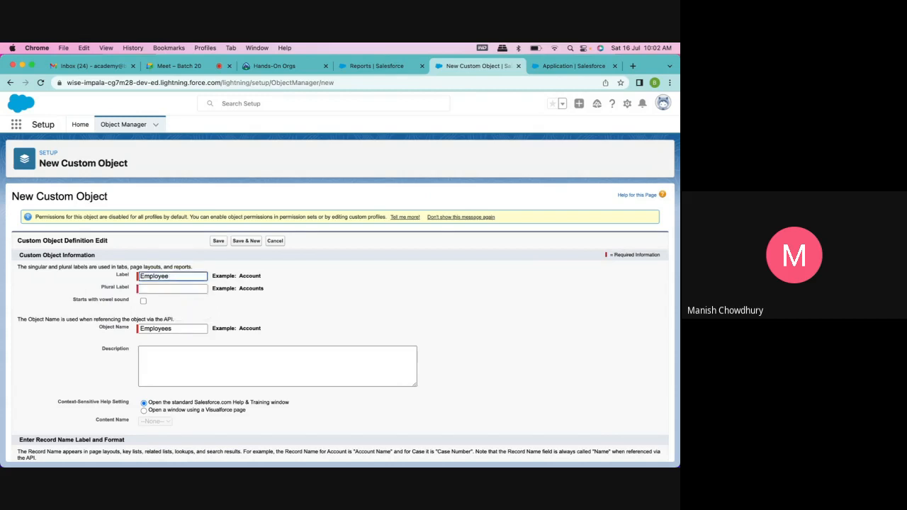
double_click(174, 276)
key(super+c)
click(148, 289)
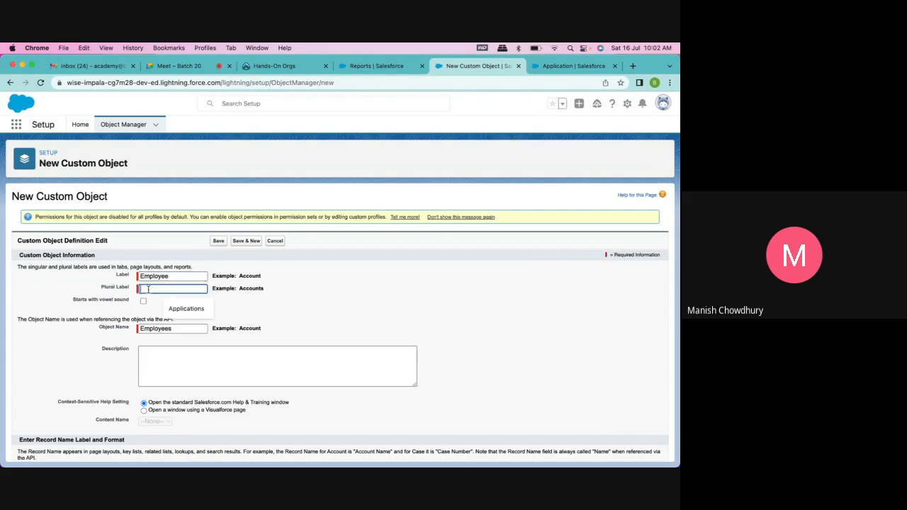
key(super+v)
click(253, 307)
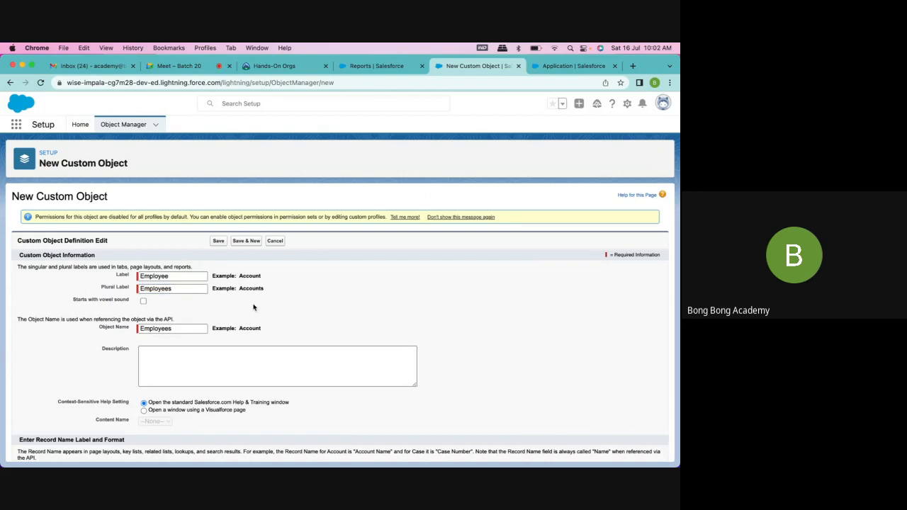
Change the new custom object's API object name to Employee
scroll(253, 306, down, 3)
scroll(251, 305, up, 1)
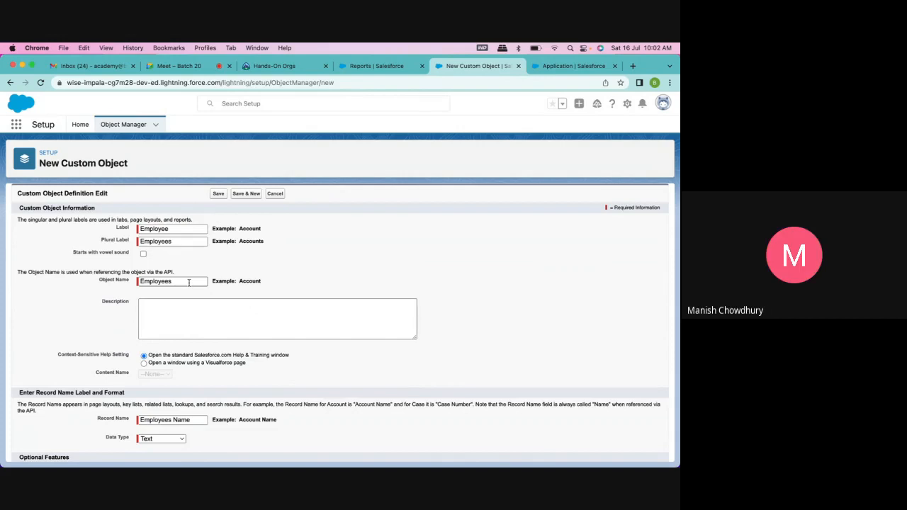
click(189, 282)
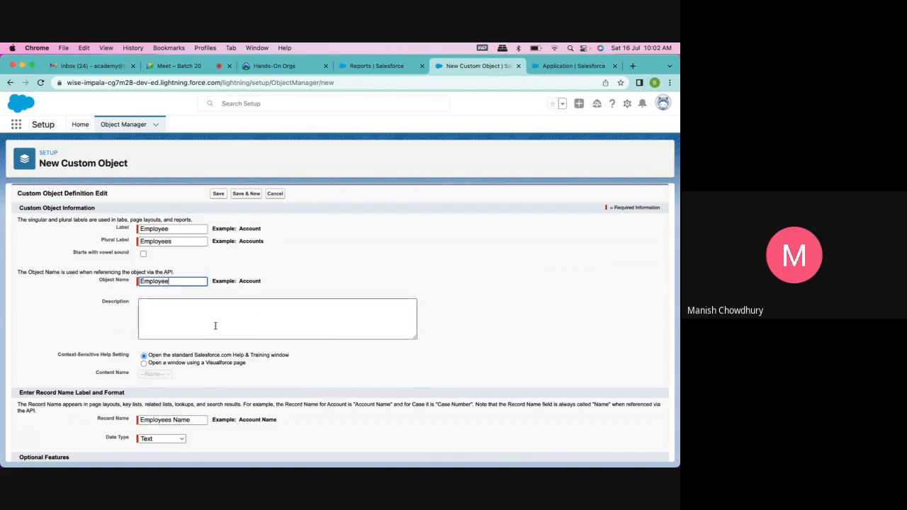
Allow reports on the Employee object, save it, and view its fields and relationships
scroll(215, 325, down, 5)
scroll(215, 325, down, 2)
scroll(215, 324, up, 4)
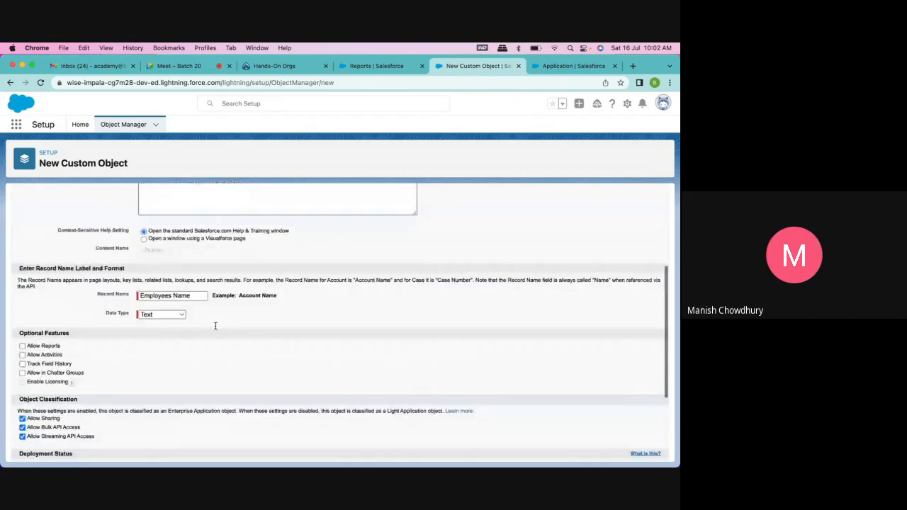
click(39, 347)
scroll(247, 361, down, 4)
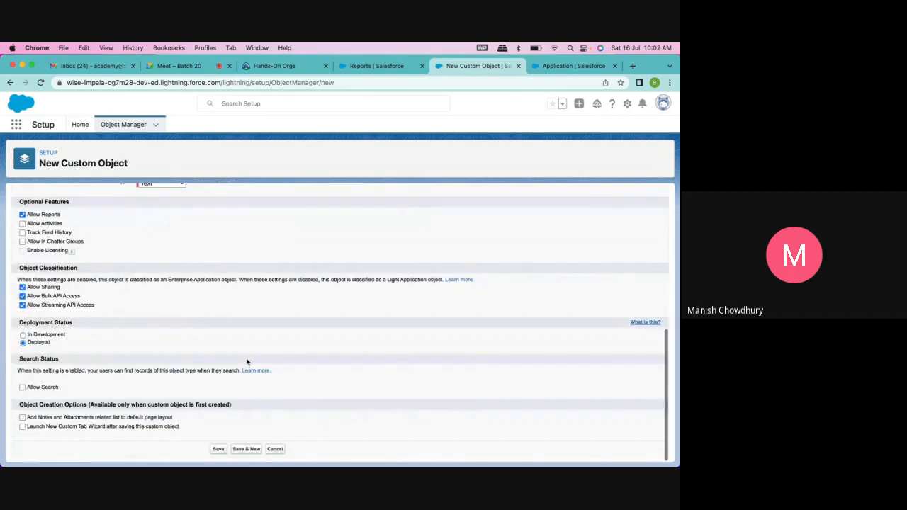
click(218, 449)
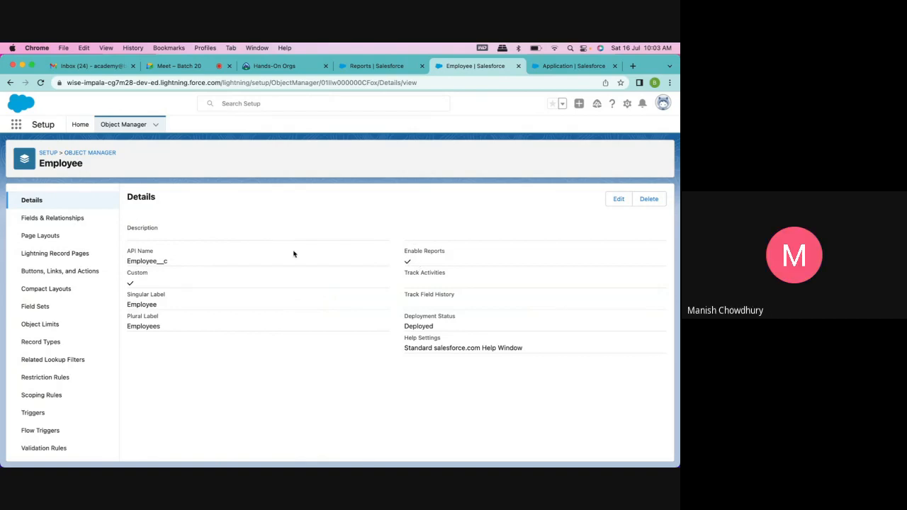
click(84, 218)
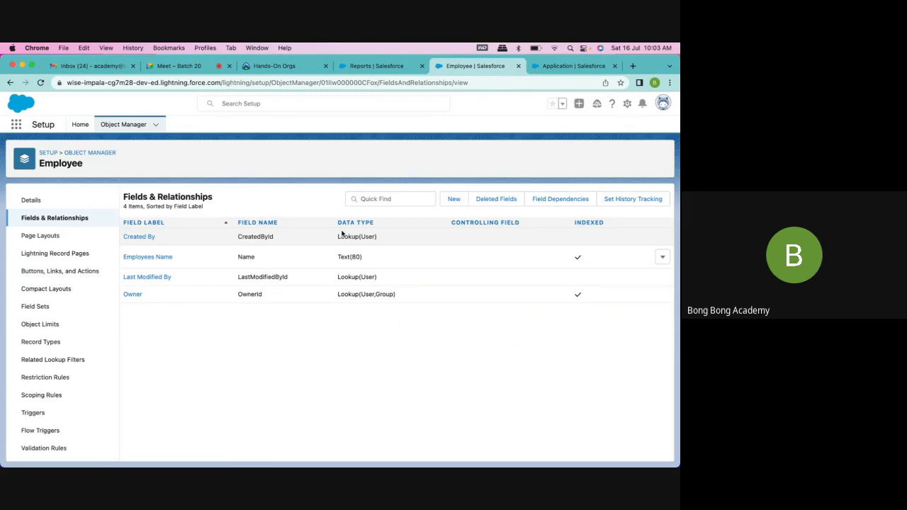
Start a new report in the Sales app, search all report types for "em", and close the report creation dialog
click(396, 69)
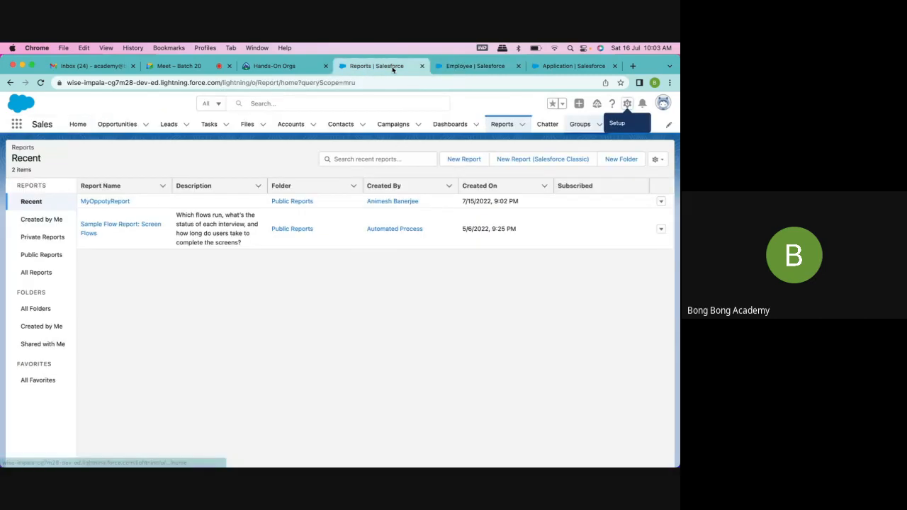
click(456, 159)
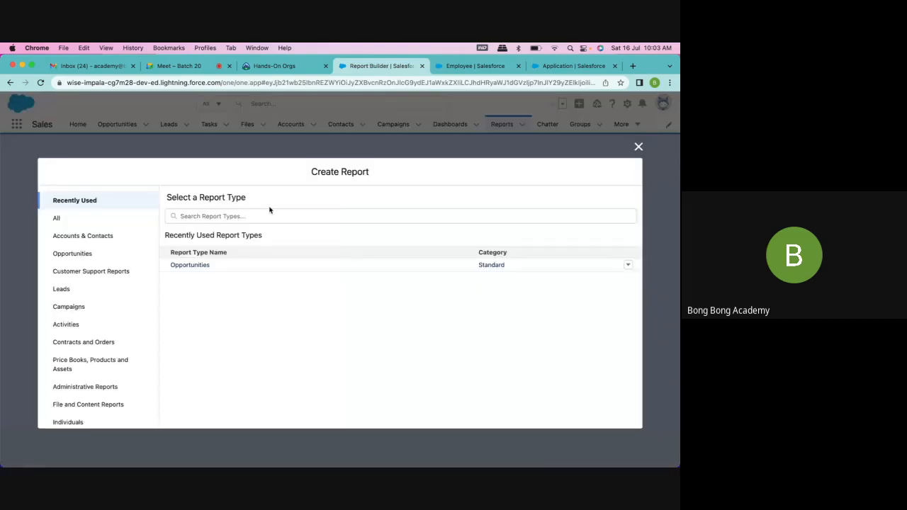
click(244, 215)
text(em)
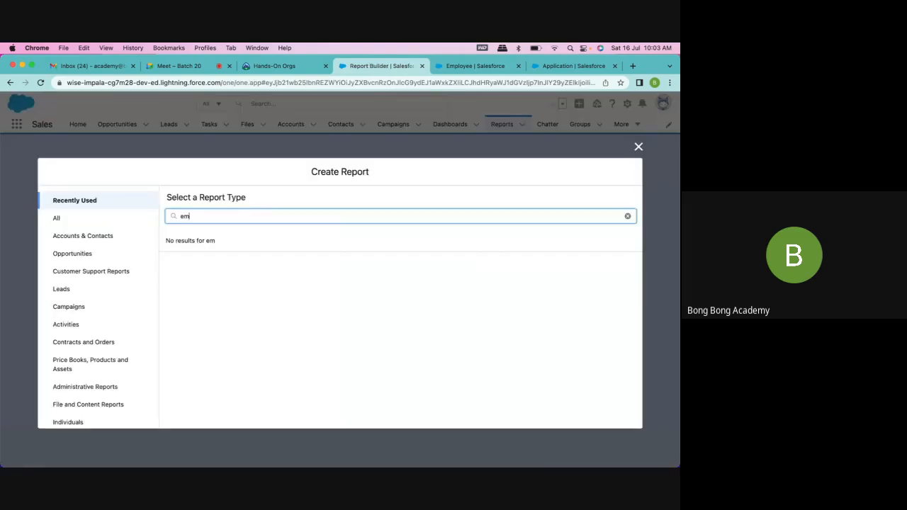
click(88, 221)
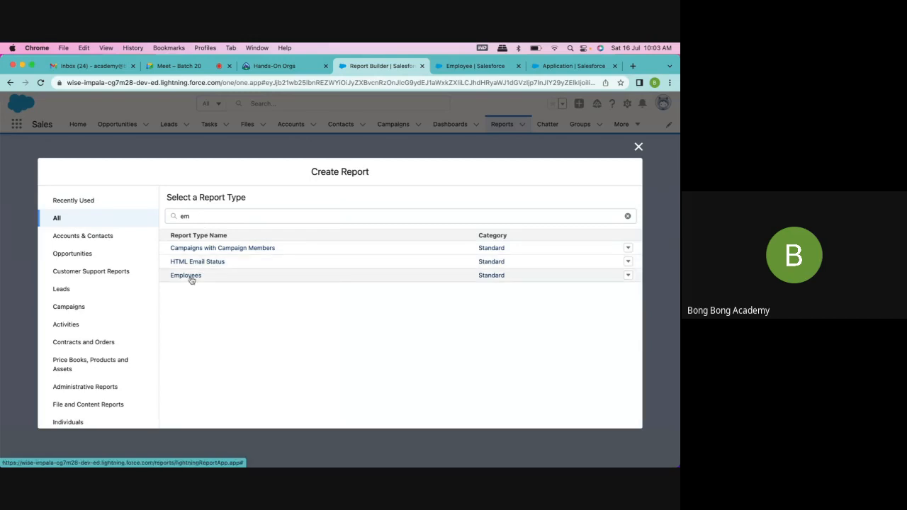
click(638, 147)
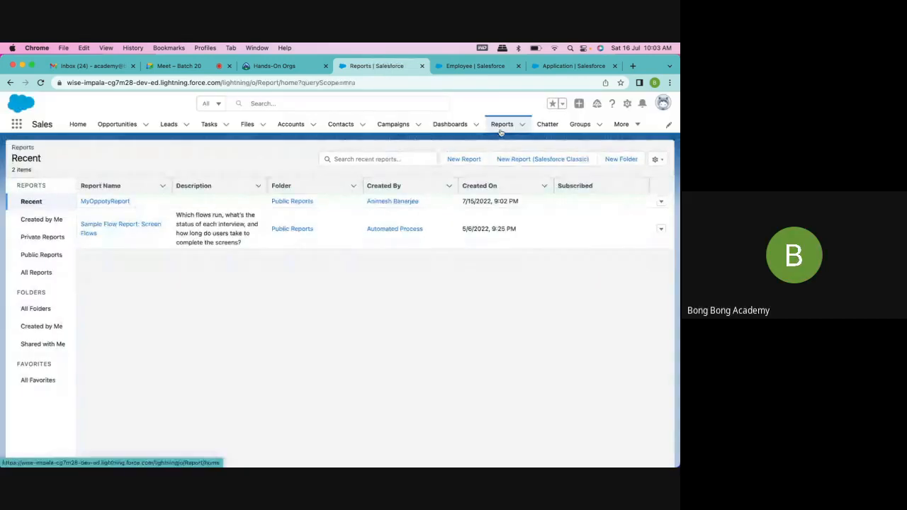
click(500, 131)
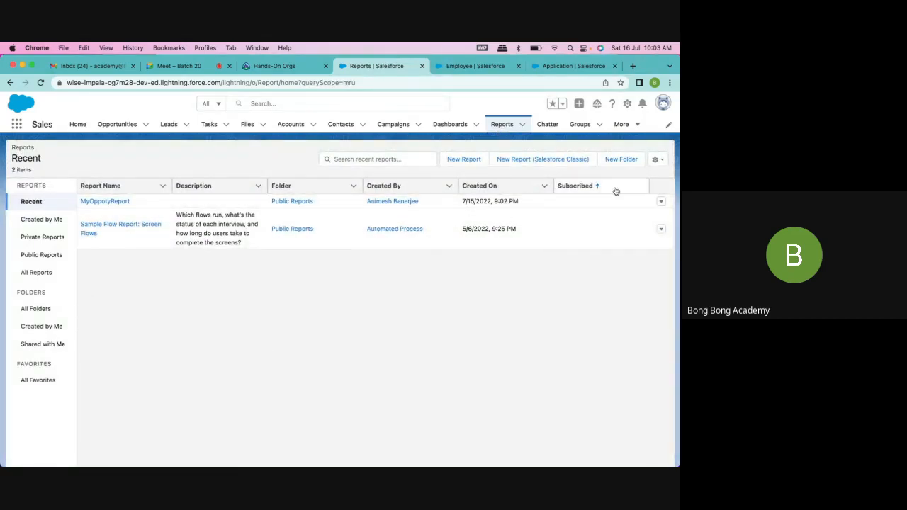
click(656, 160)
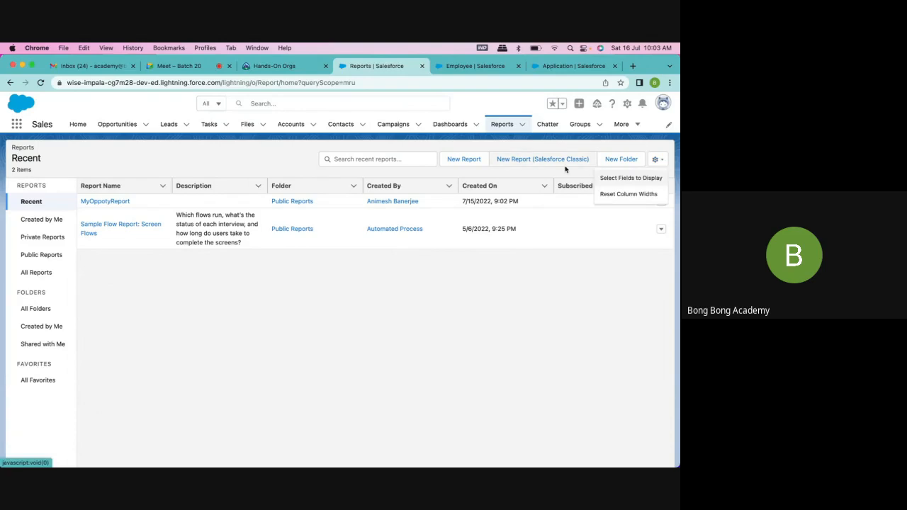
click(469, 163)
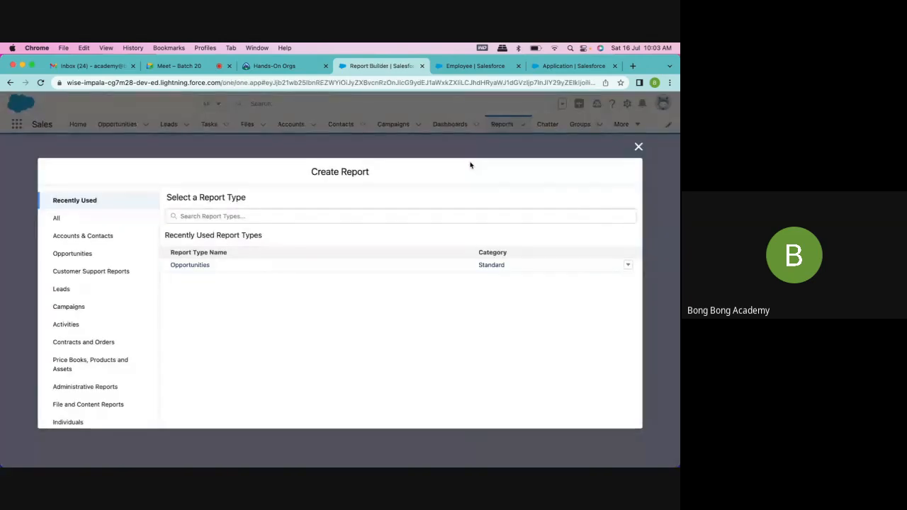
scroll(121, 342, down, 2)
scroll(122, 342, up, 2)
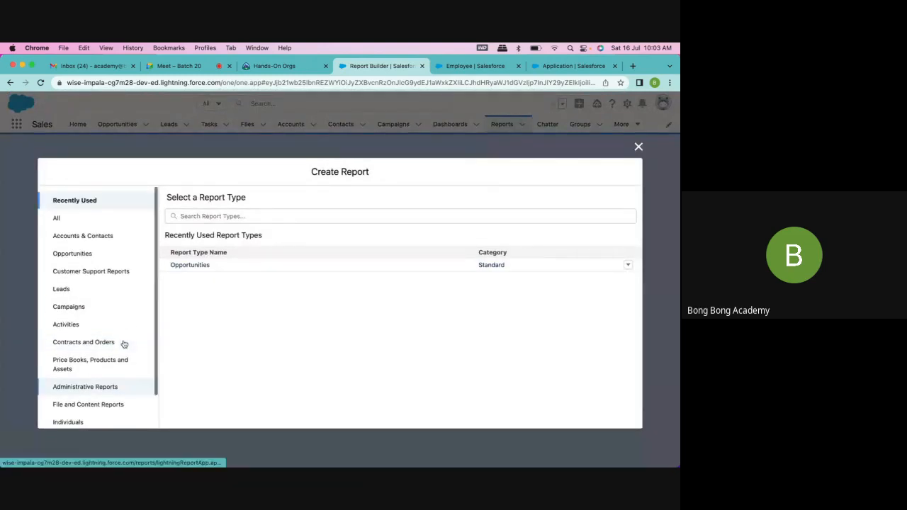
click(638, 146)
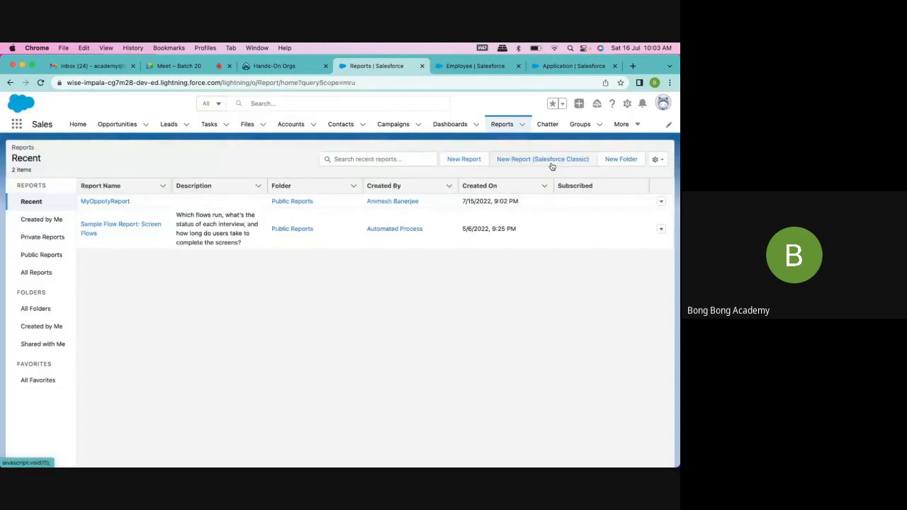
Start a Salesforce Classic report of the Employees type from Other Reports, and close it without saving
click(545, 168)
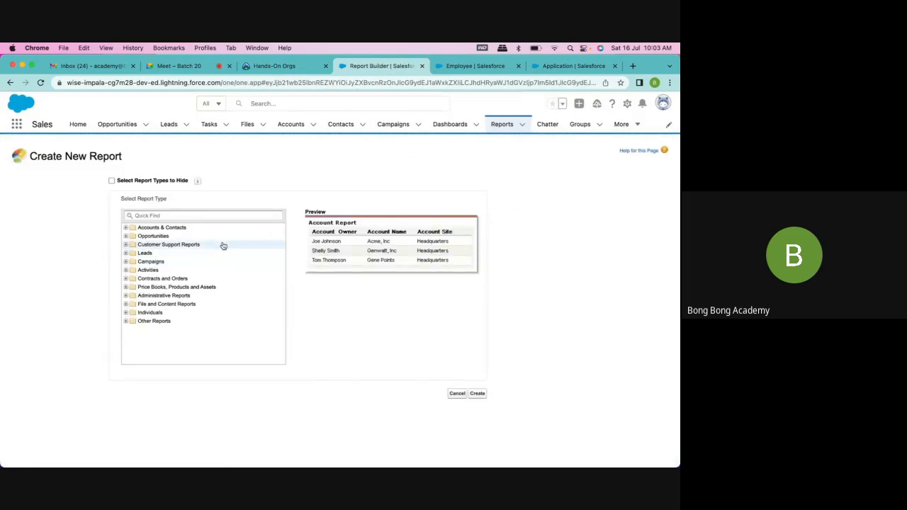
click(168, 216)
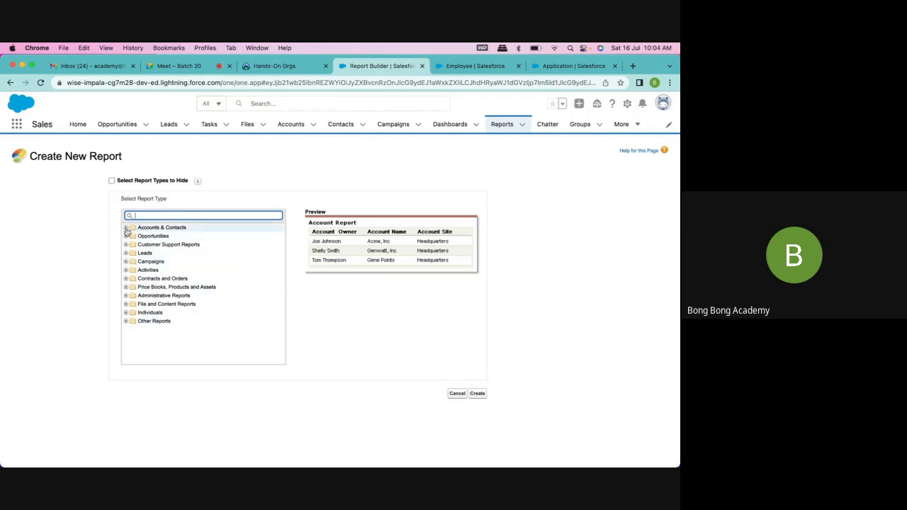
click(126, 323)
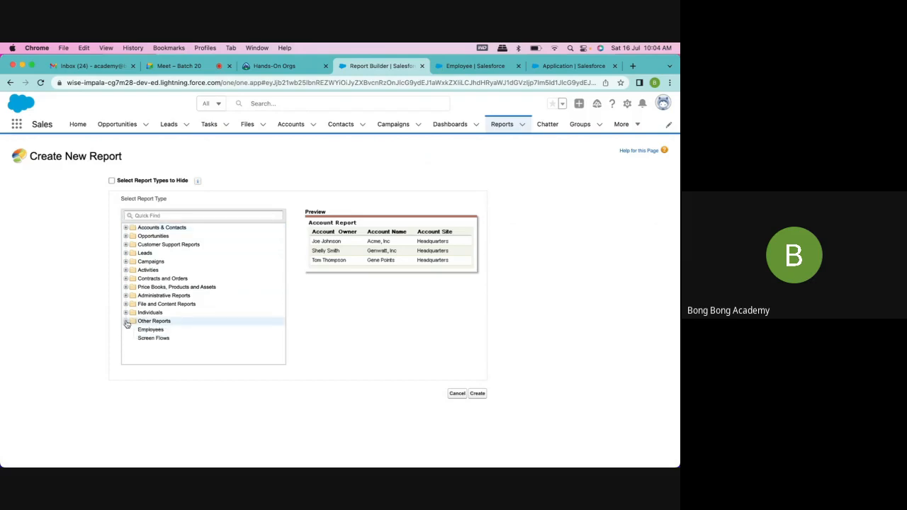
click(151, 330)
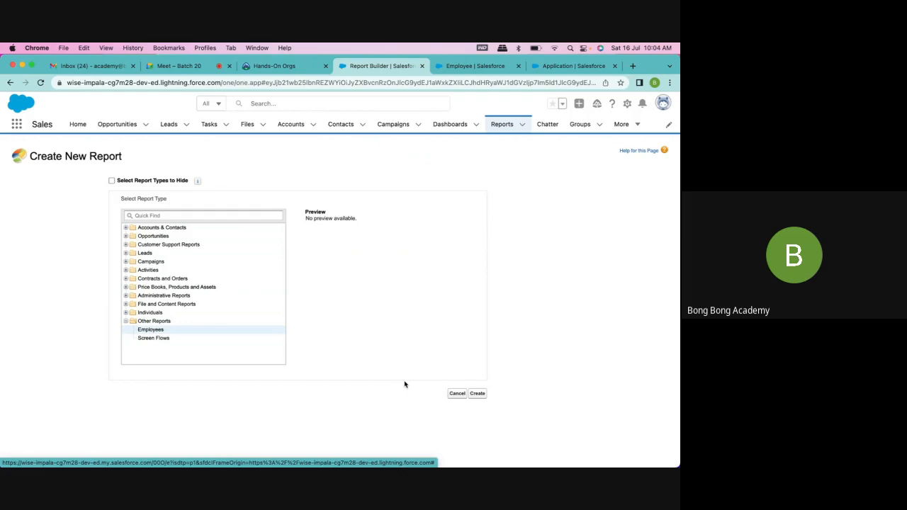
click(478, 394)
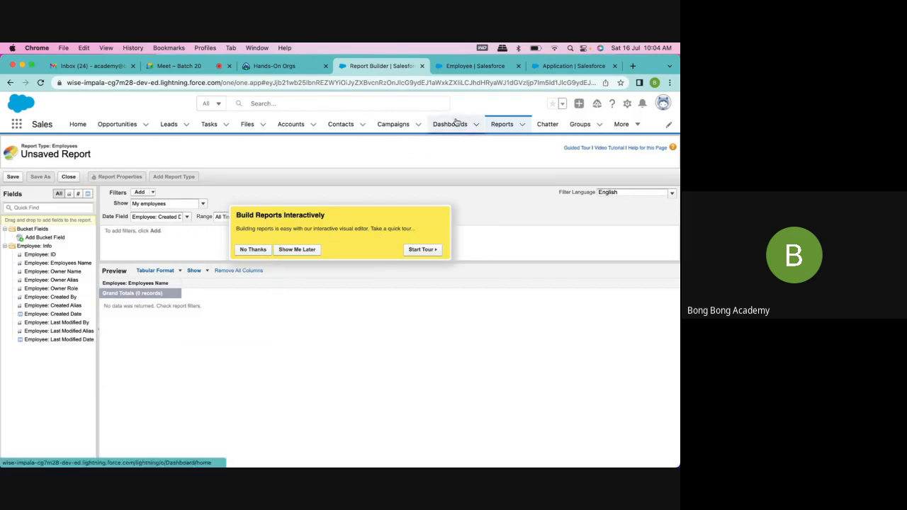
click(420, 66)
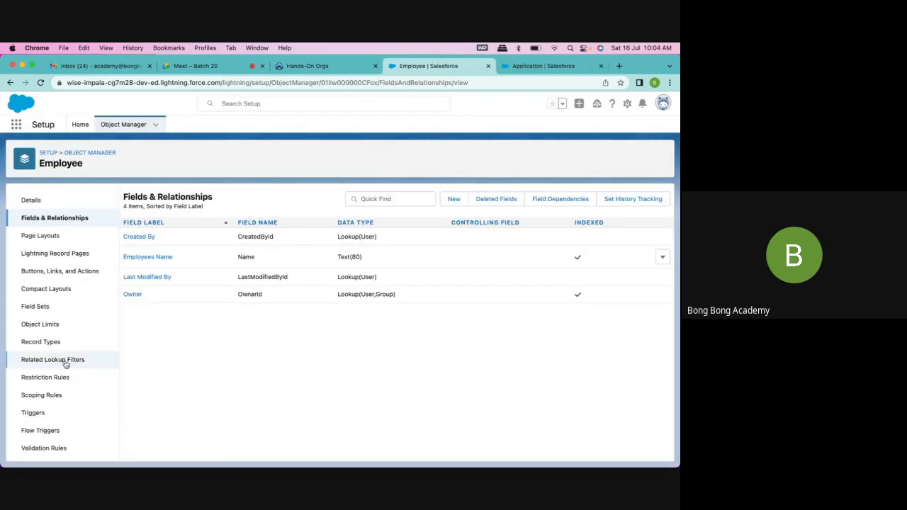
click(46, 343)
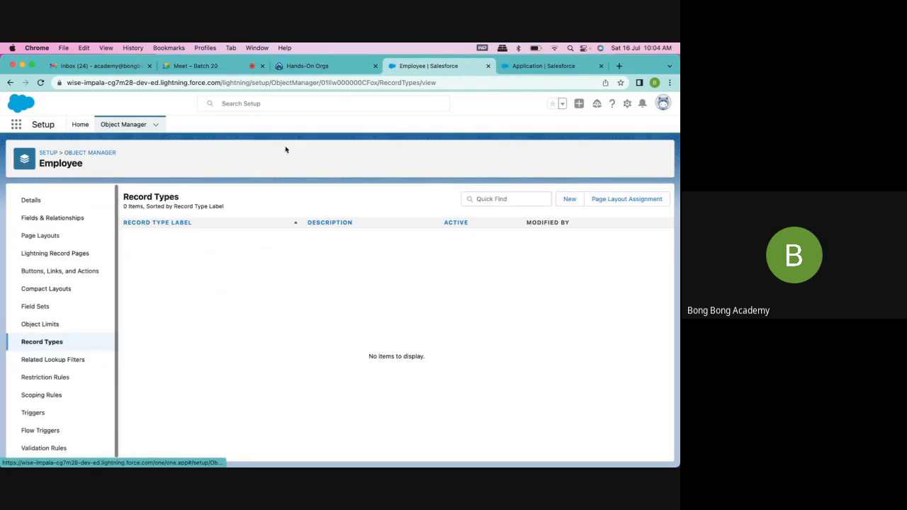
click(532, 68)
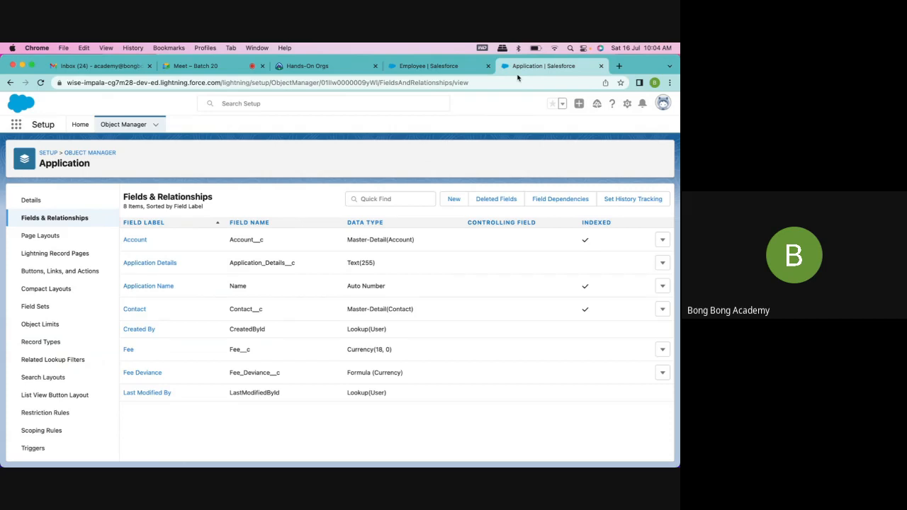
click(425, 67)
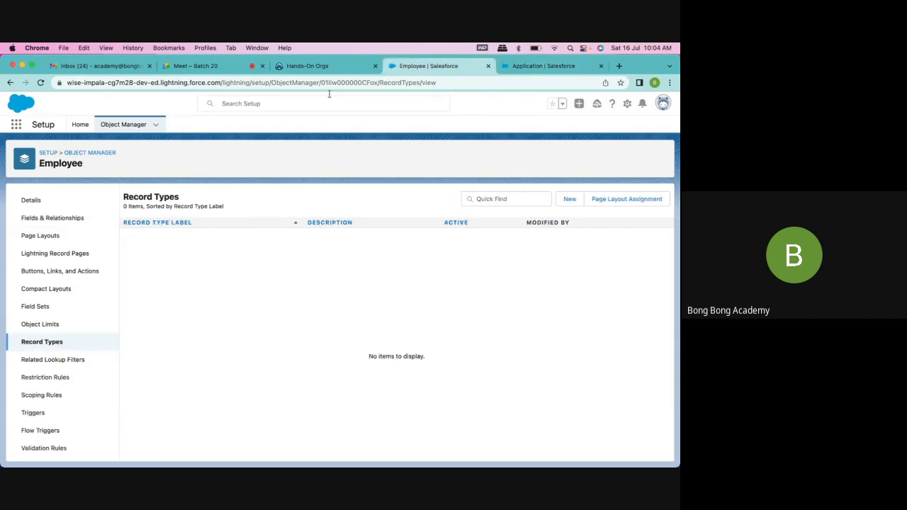
click(530, 67)
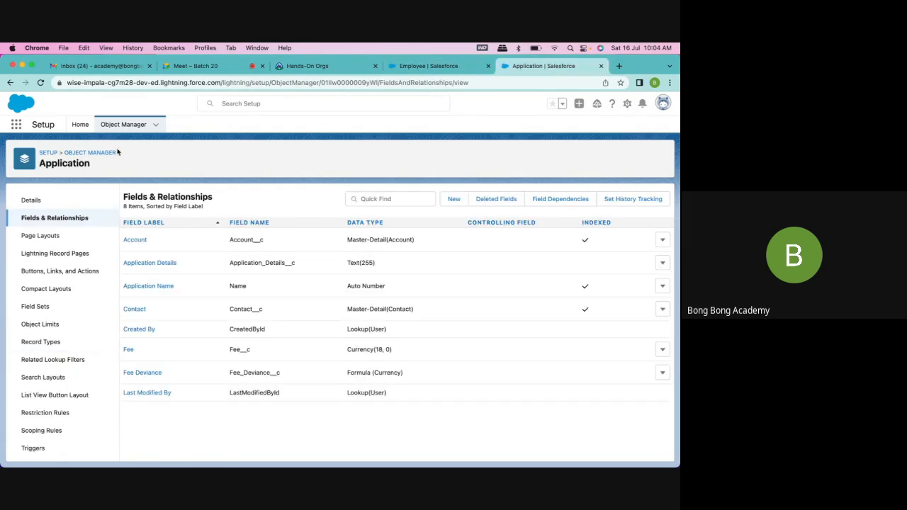
click(430, 69)
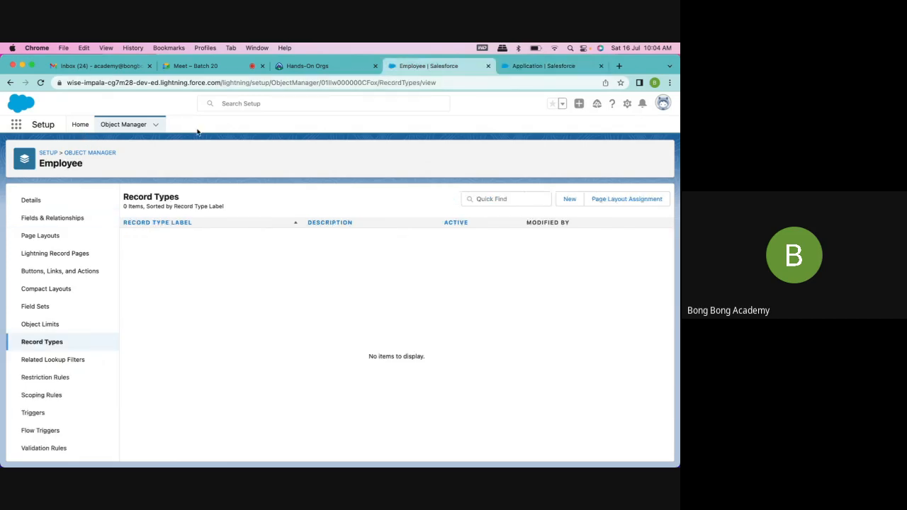
Go to Setup Home, search the App Launcher for "report", and open Reports
click(81, 129)
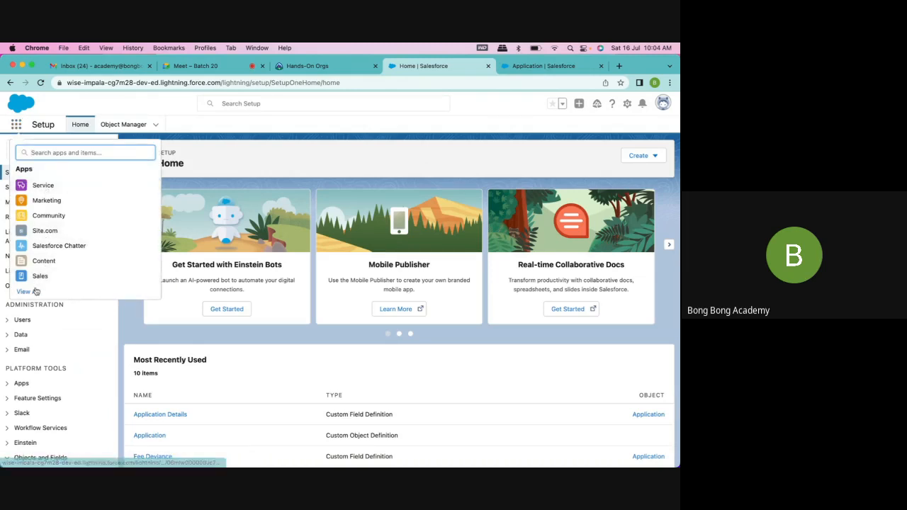
text(emp)
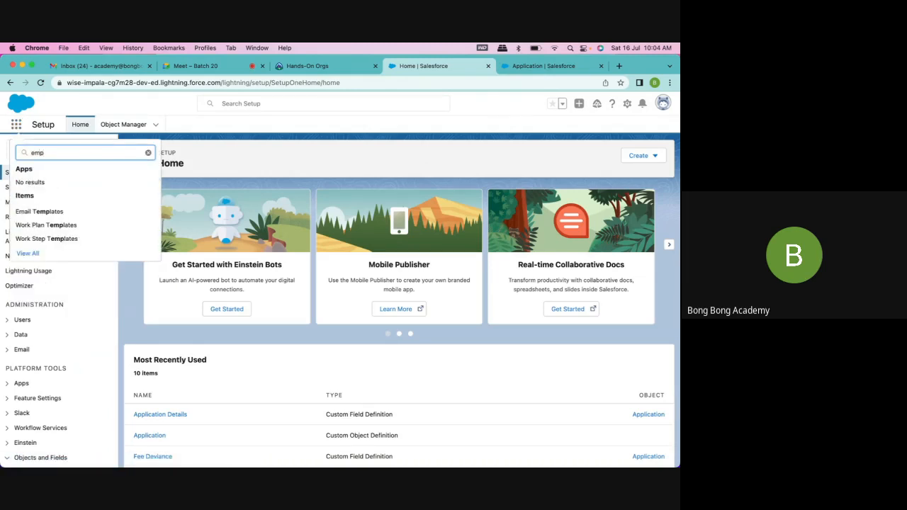
key(BackSpace)
key(BackSpace)
key(BackSpace)
text(re)
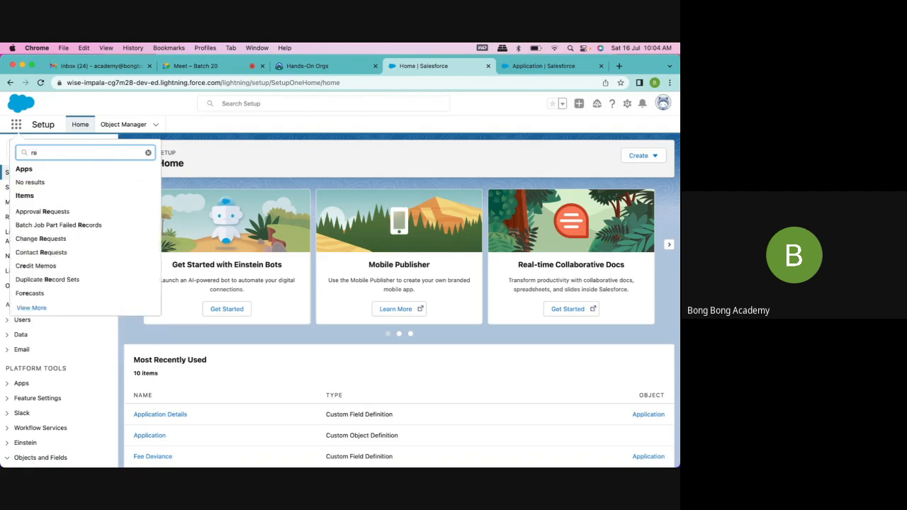
text(port)
click(25, 213)
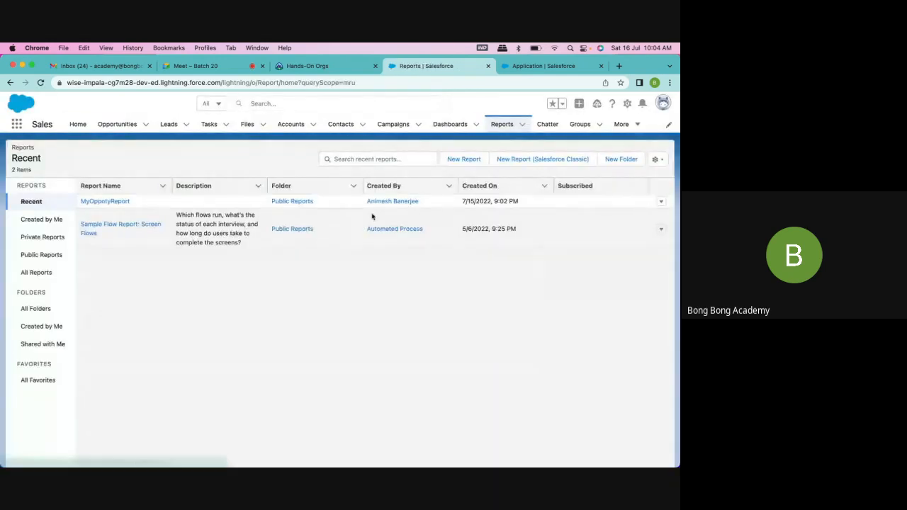
Start a new report with the Employees report type, found by searching all report types for "emp"
click(458, 164)
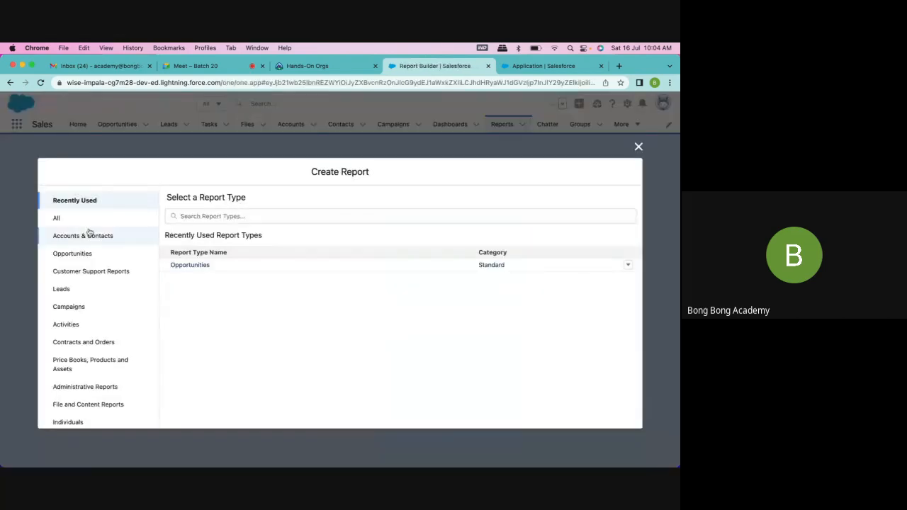
click(78, 218)
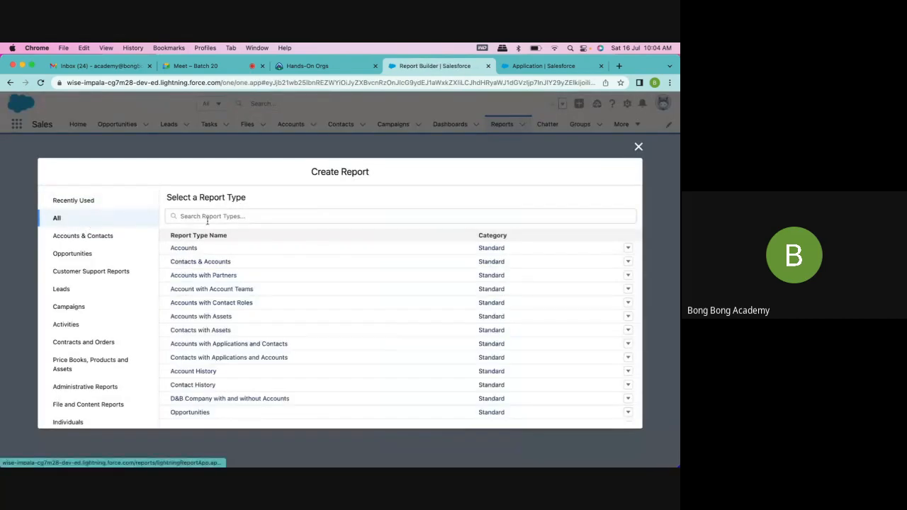
click(208, 216)
text(emp)
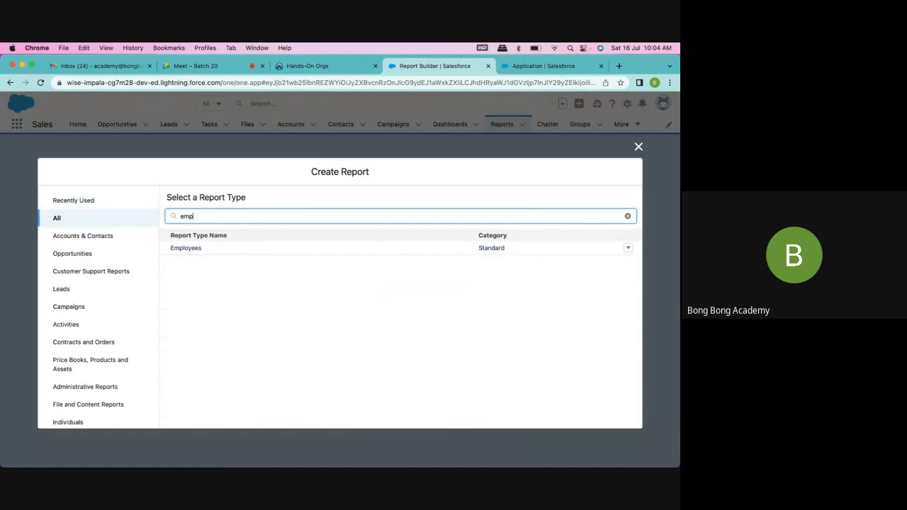
click(223, 247)
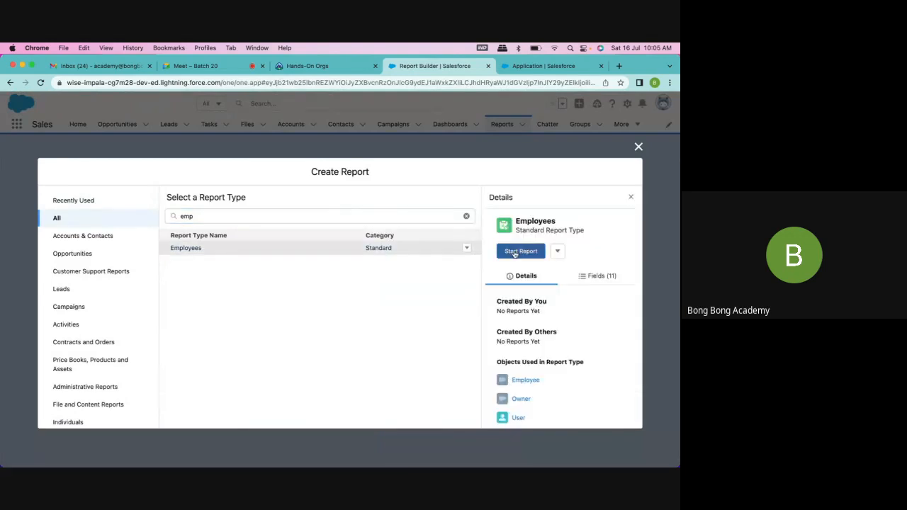
click(557, 251)
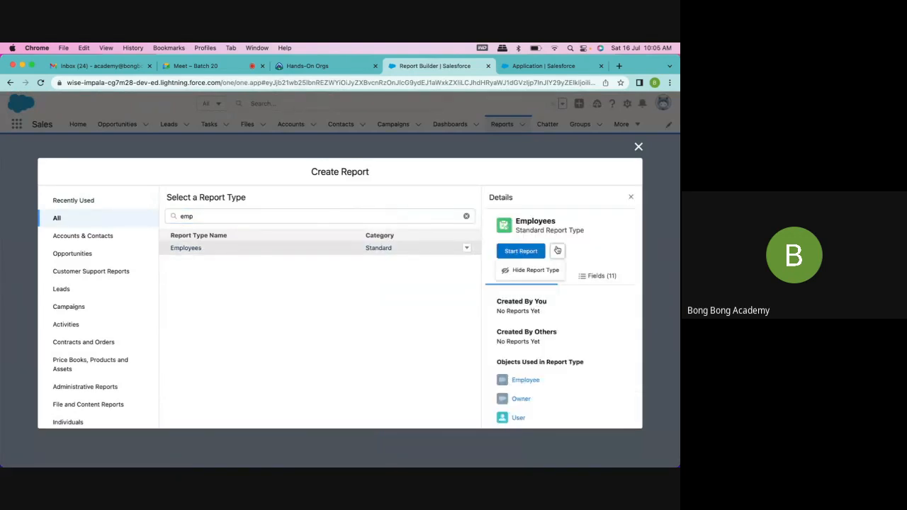
click(512, 254)
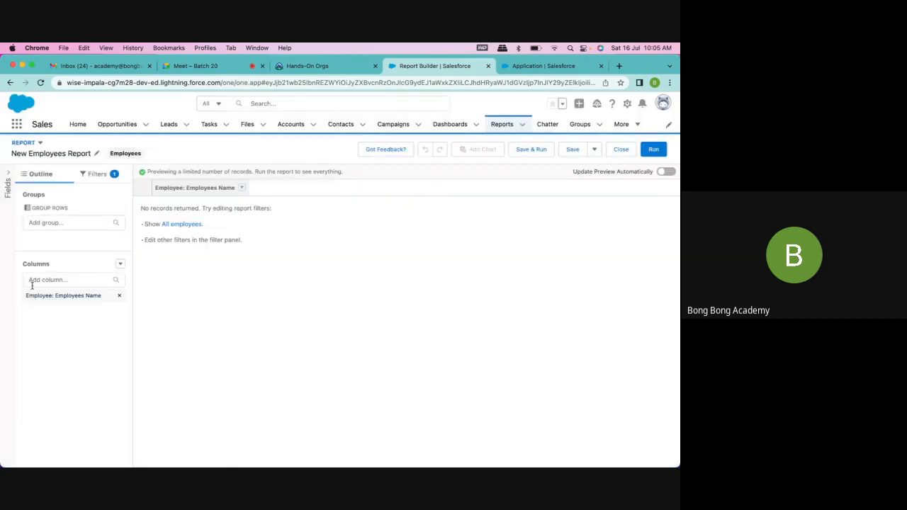
Add the Employee: ID column, then save and run the report as New Employees Report in Private Reports
click(74, 279)
click(47, 313)
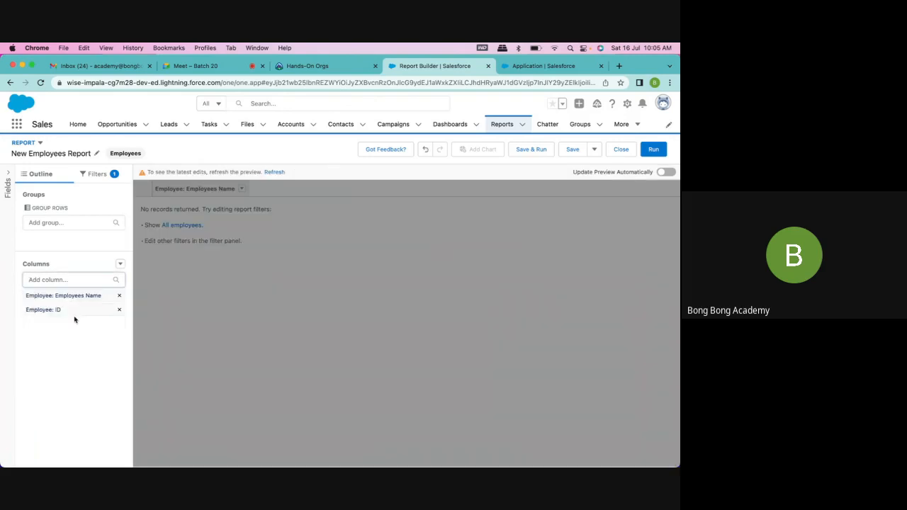
click(530, 152)
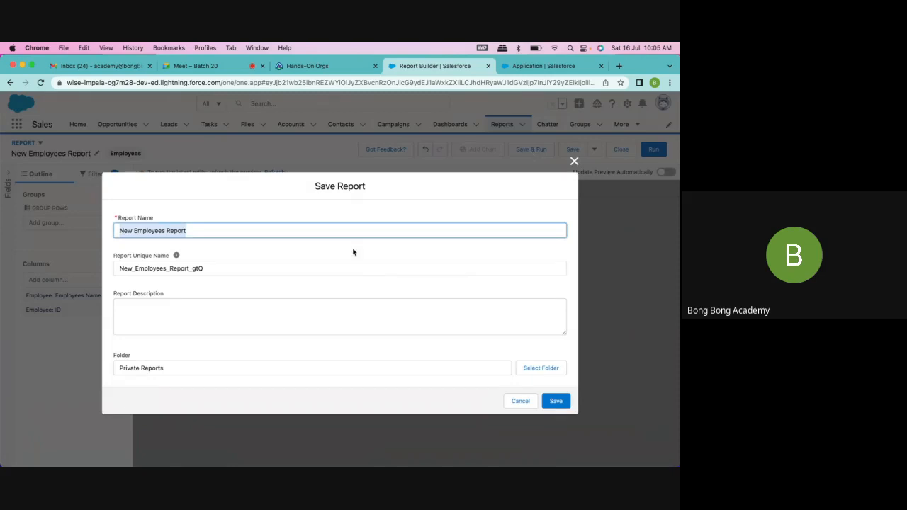
click(554, 400)
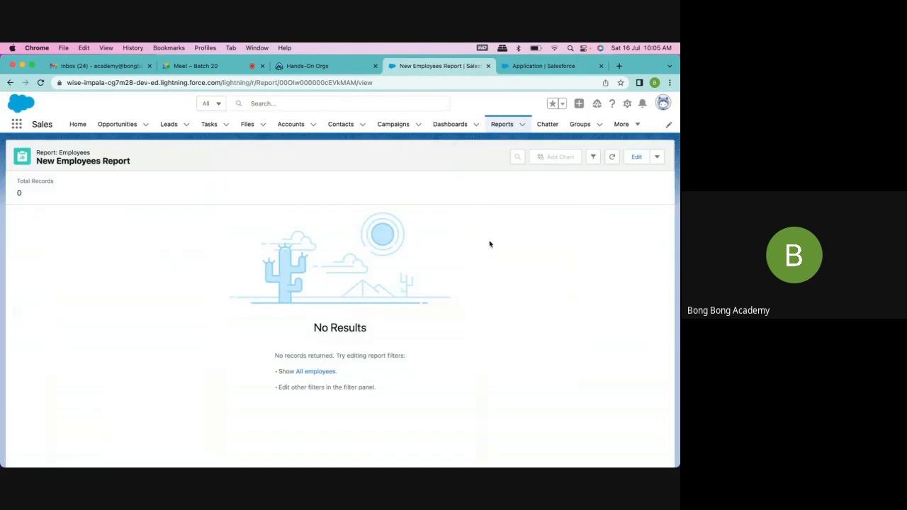
Open Setup, search for "report", and open Report Types, continuing past the Custom Report Types introduction
click(511, 69)
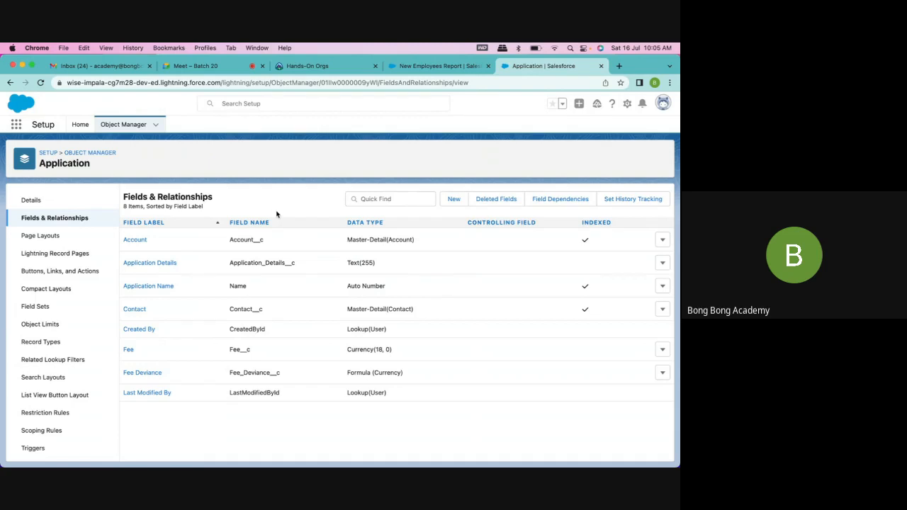
click(454, 68)
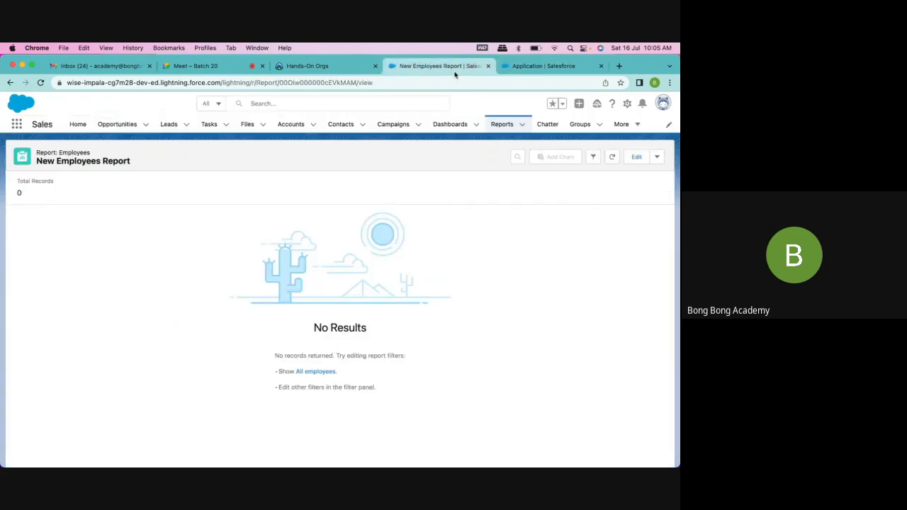
click(626, 105)
click(595, 128)
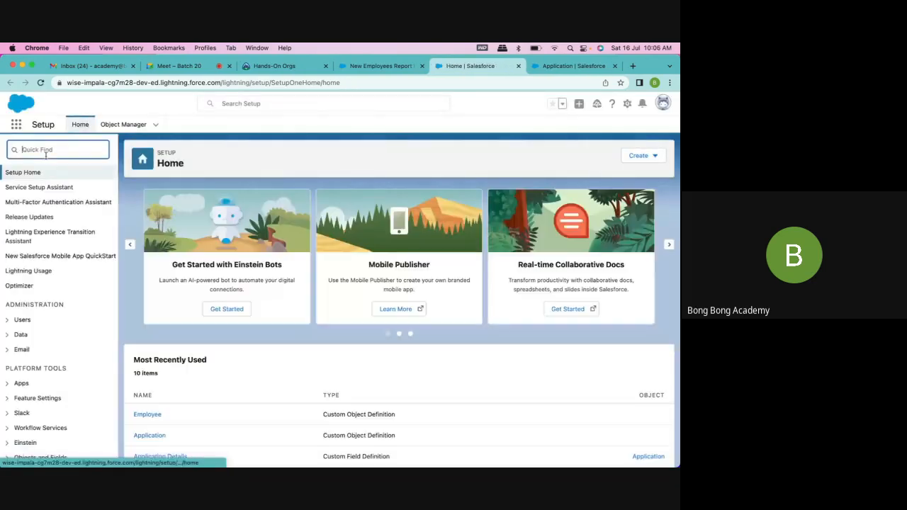
click(47, 151)
text(rep)
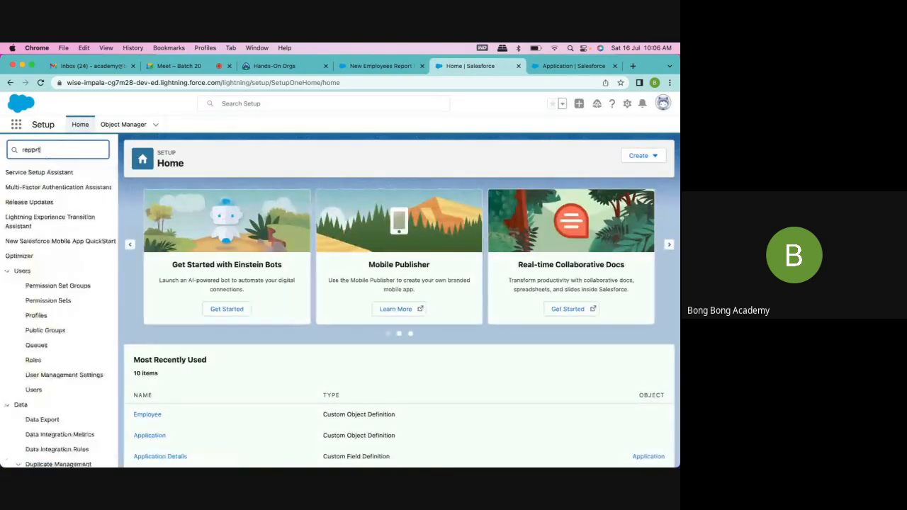
text(ort)
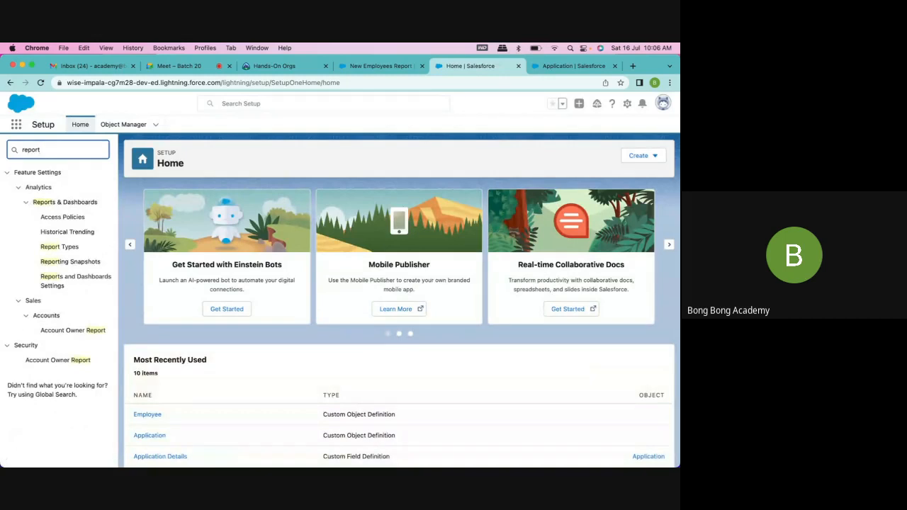
click(61, 248)
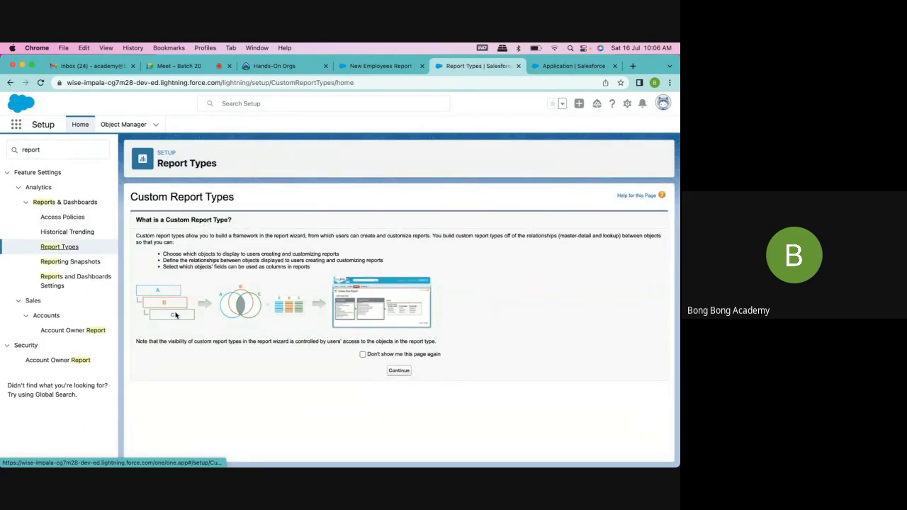
click(399, 371)
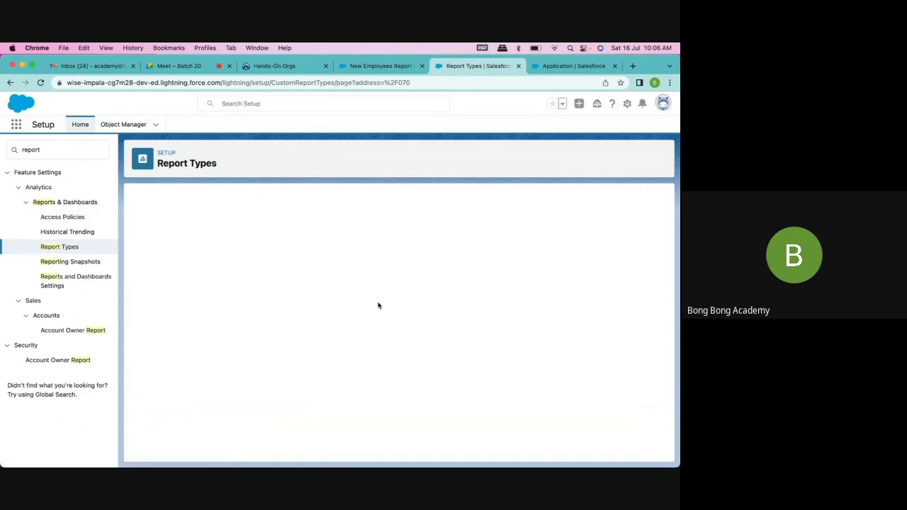
Start a new custom report type with Accounts as the primary object
click(333, 259)
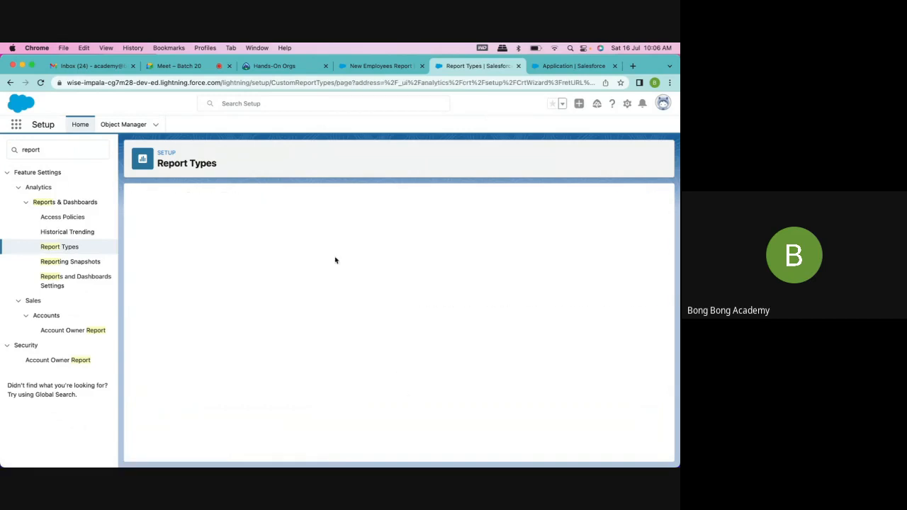
scroll(335, 260, down, 1)
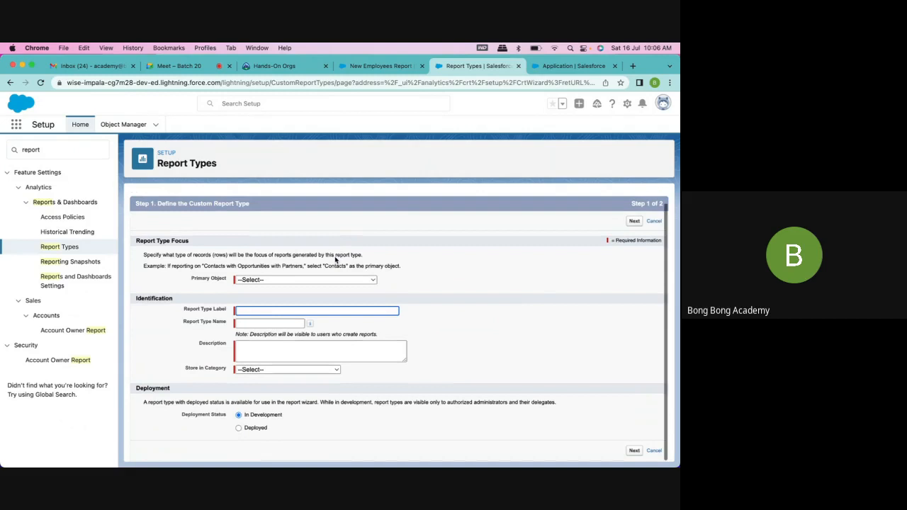
click(299, 280)
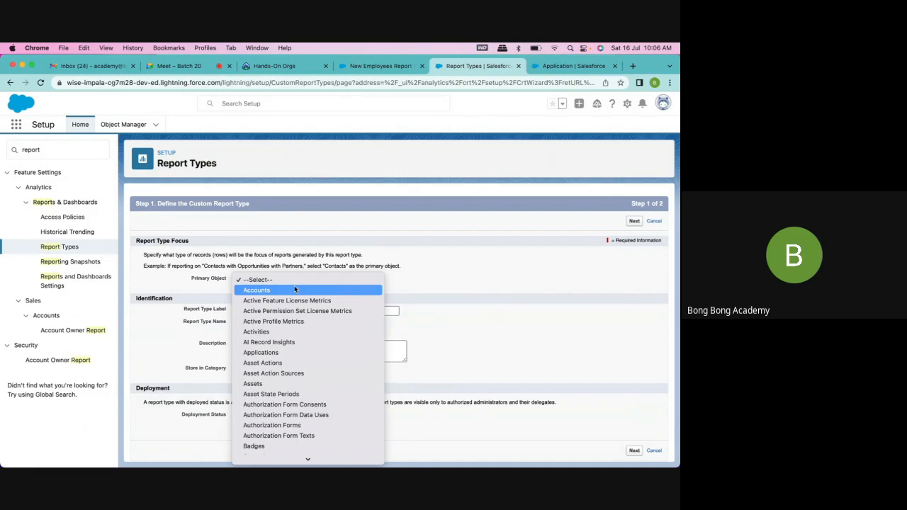
scroll(298, 310, down, 5)
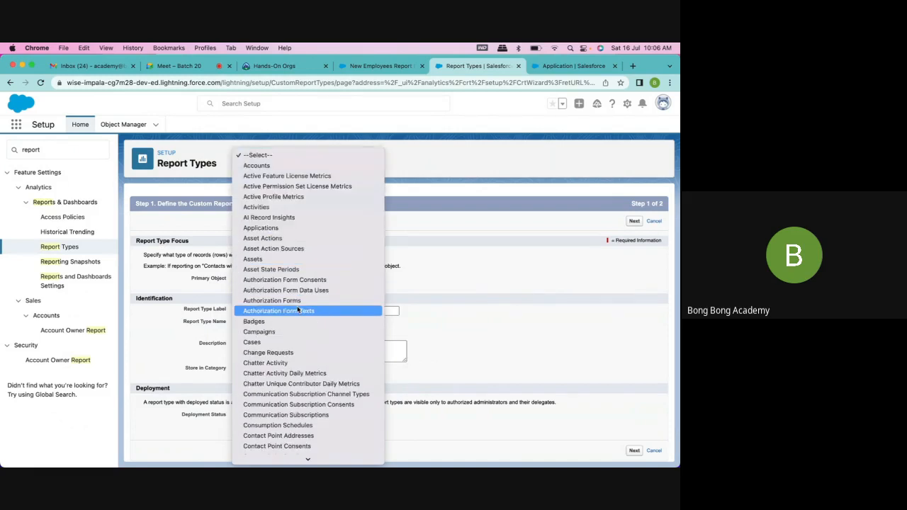
click(259, 172)
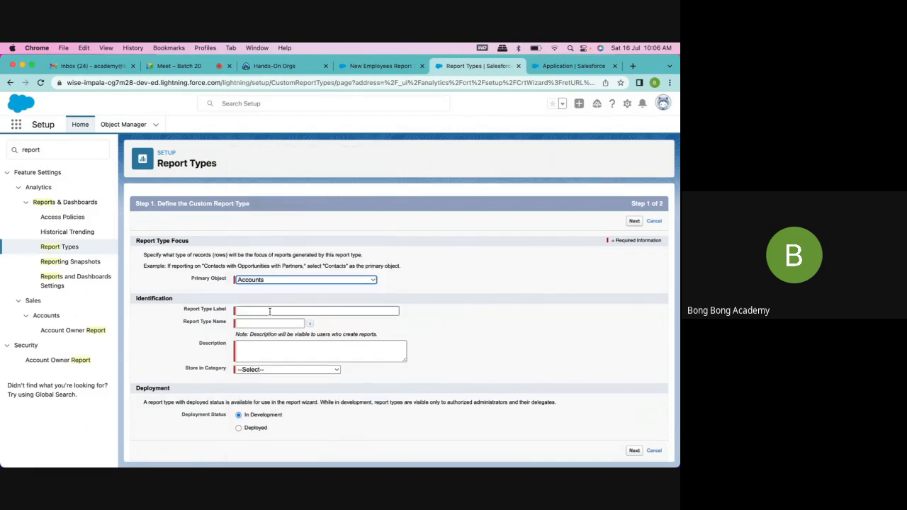
Label the report type "Account and Application" and let its report type name fill in from the label
click(267, 310)
text(A)
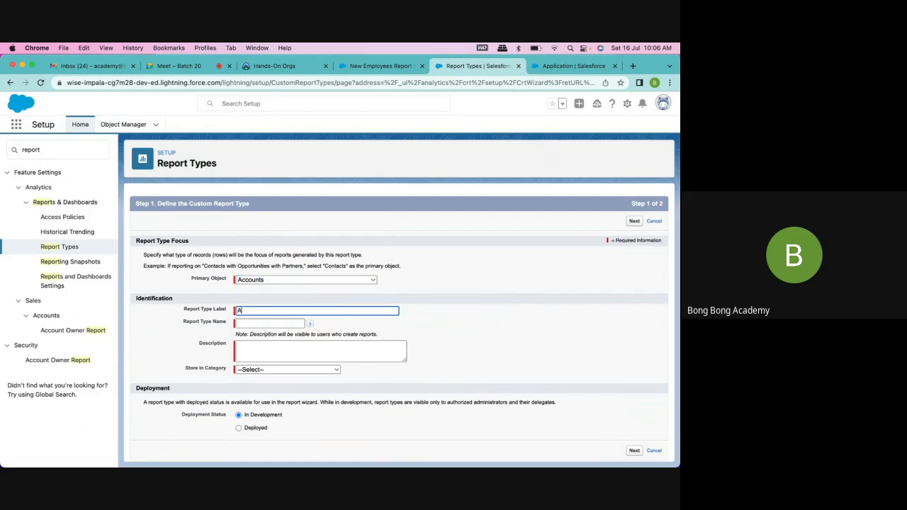
text(ccount and Contact)
key(BackSpace)
key(BackSpace)
key(BackSpace)
key(BackSpace)
key(BackSpace)
text(Application)
click(261, 320)
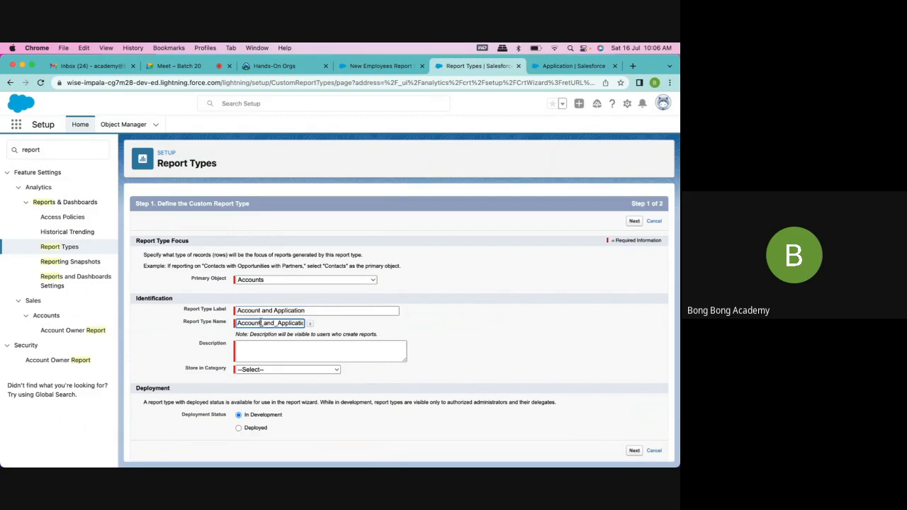
Store the Account and Application report type in the Other Reports category and try to continue to step 2
click(257, 371)
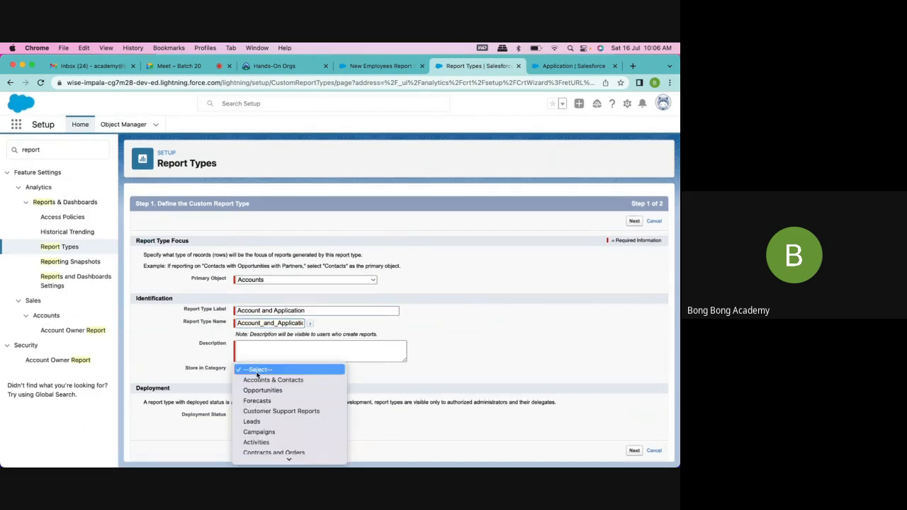
scroll(258, 378, down, 3)
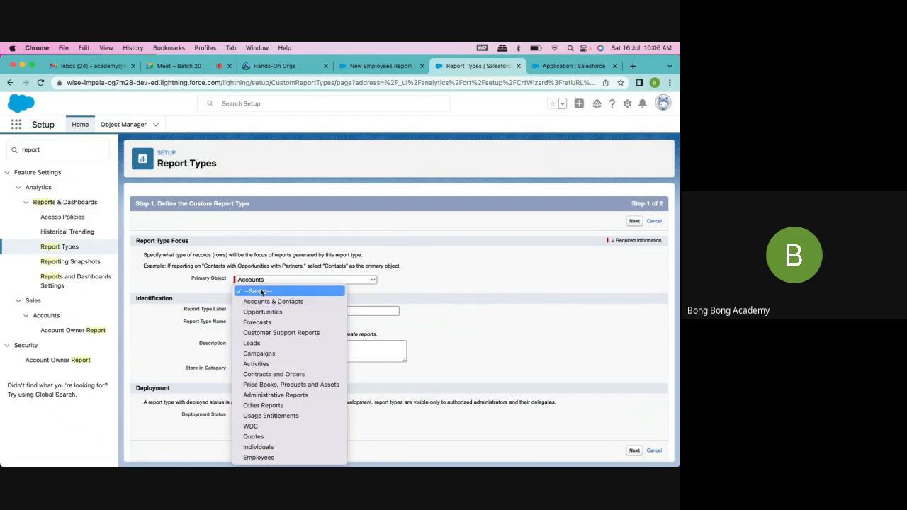
click(174, 332)
click(266, 369)
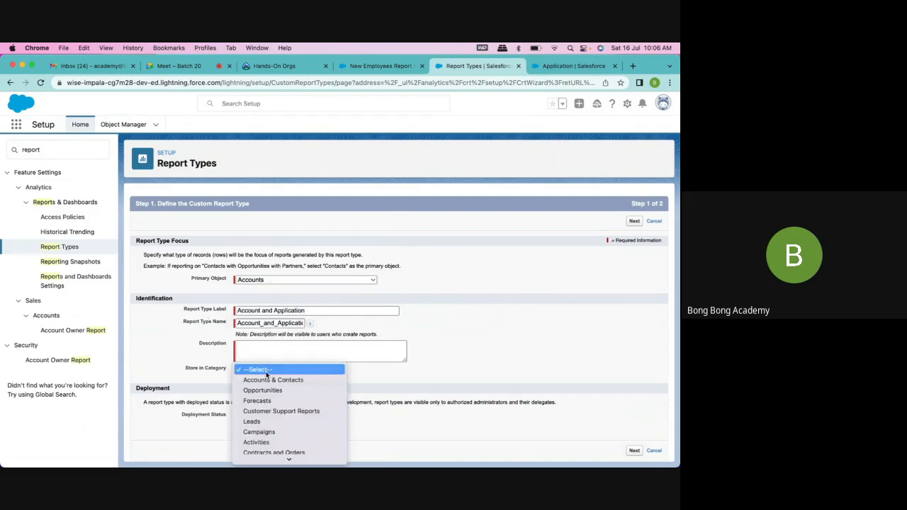
scroll(269, 389, down, 3)
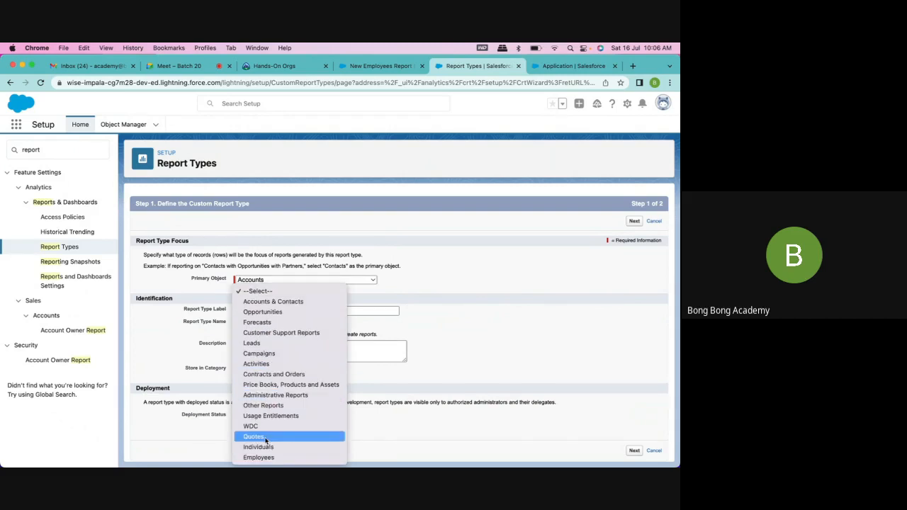
click(264, 405)
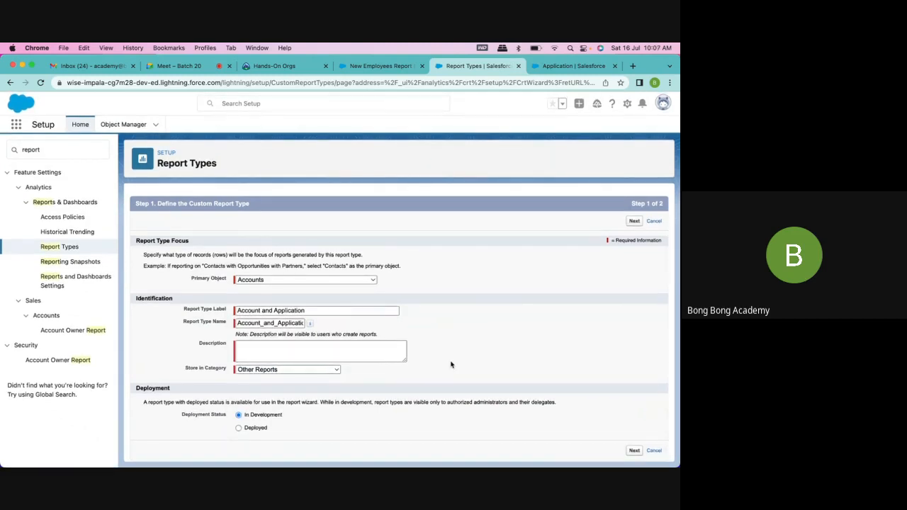
scroll(242, 267, up, 1)
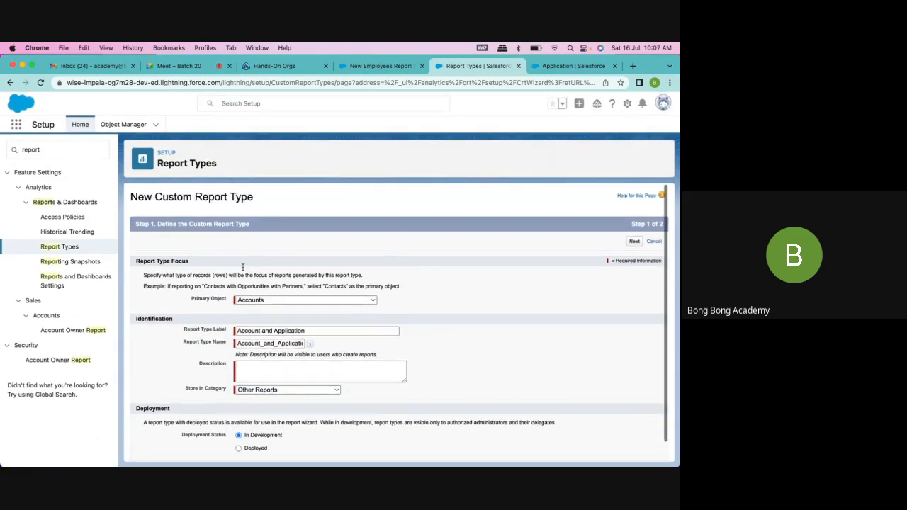
scroll(520, 390, down, 1)
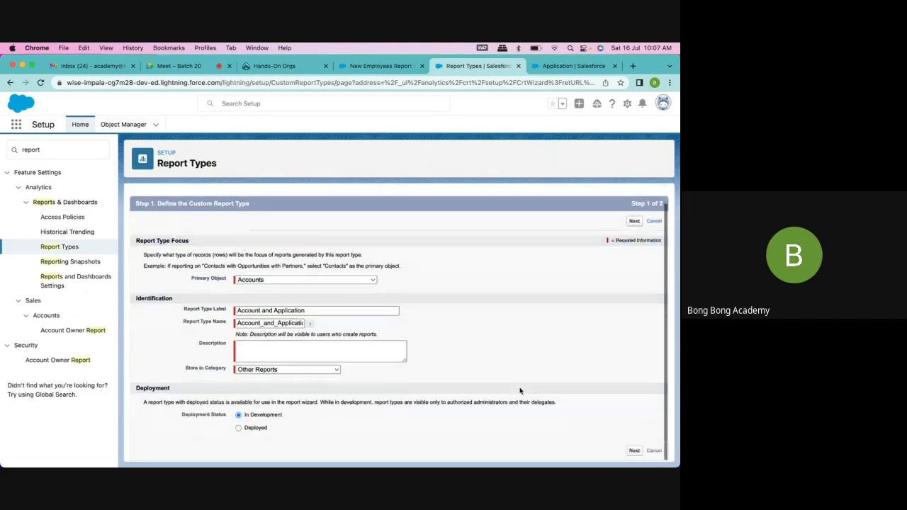
click(632, 451)
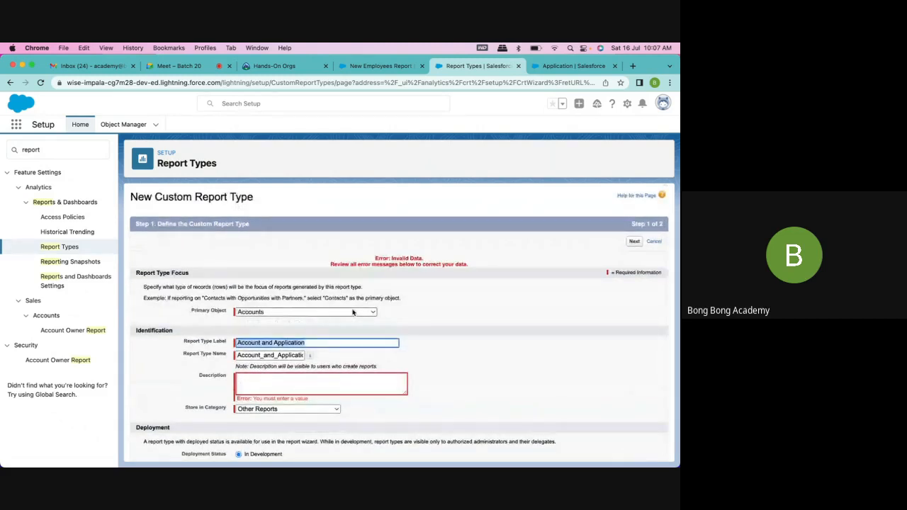
Enter "Only Show Account and Application" as the report type's description
click(267, 381)
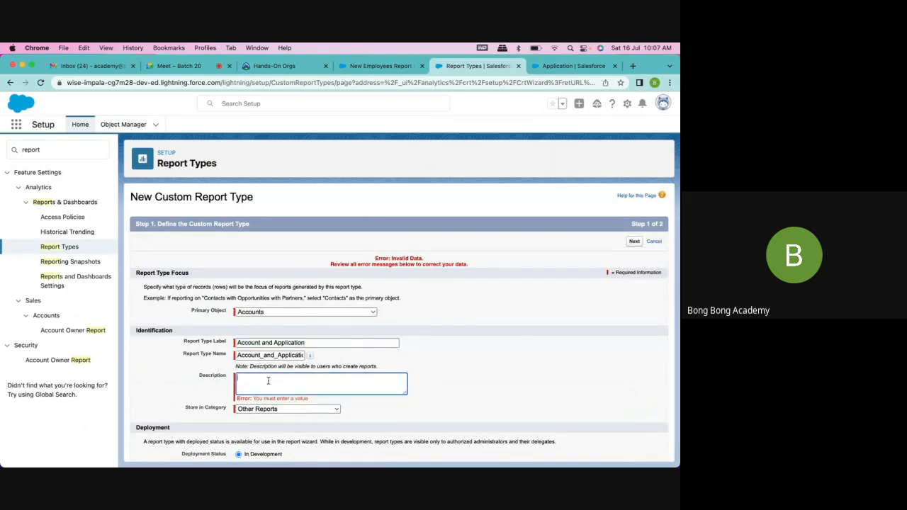
text(Only Show Account and Application)
click(447, 362)
scroll(447, 363, down, 1)
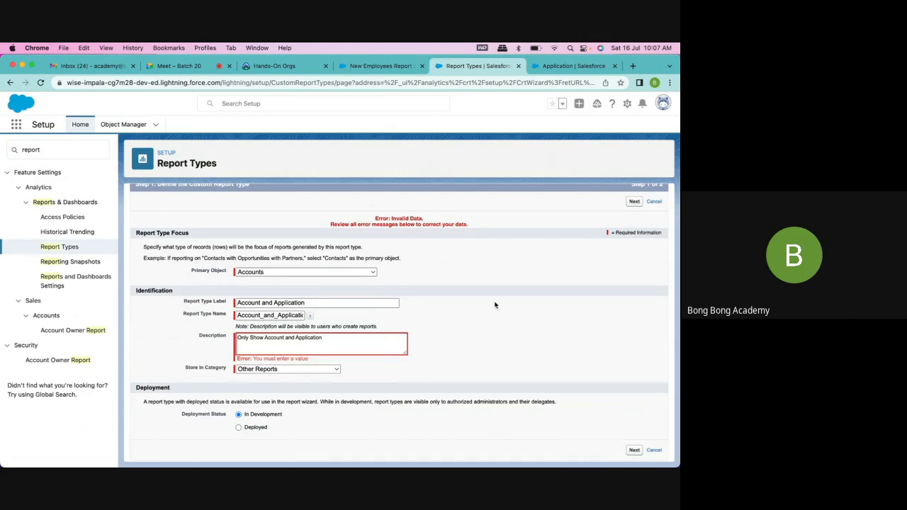
Abandon this definition by reopening Report Types, and start a new custom report type with Applications as the primary object
click(67, 249)
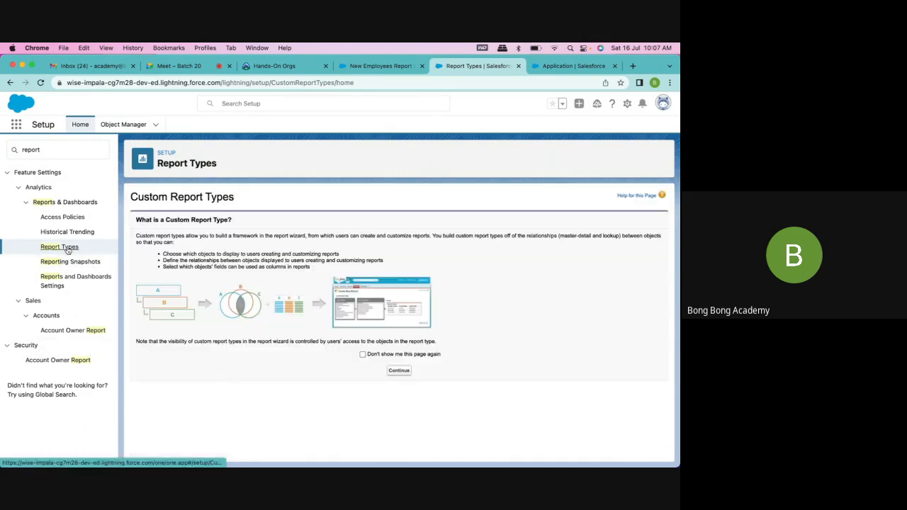
click(402, 369)
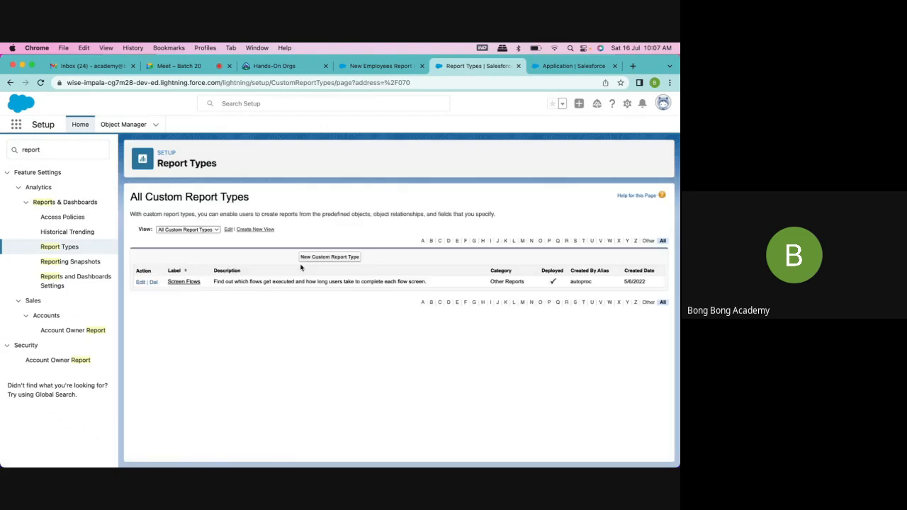
click(322, 259)
click(277, 300)
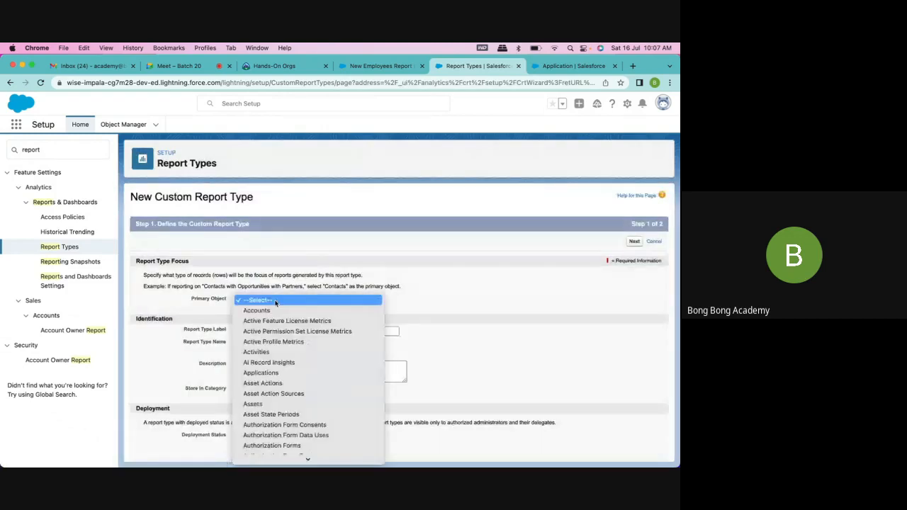
scroll(277, 374, down, 2)
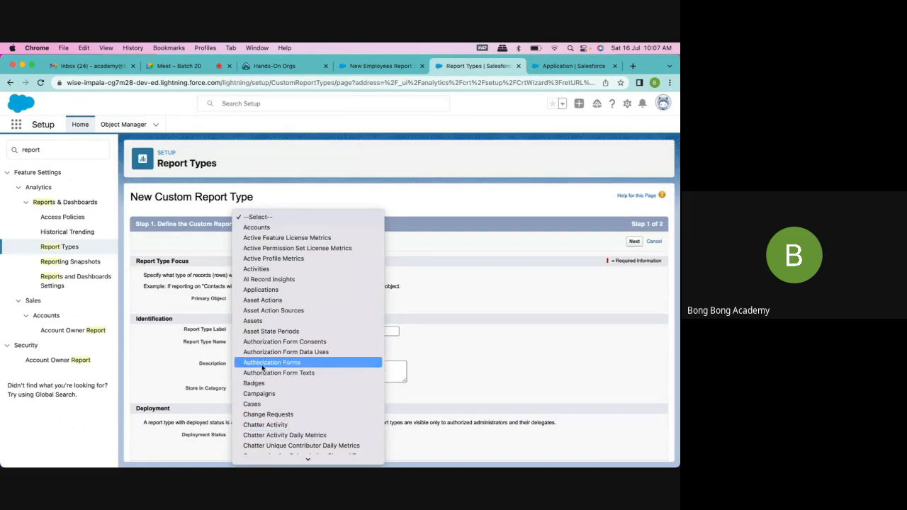
click(264, 290)
Set the report type's label, name and description to "Application"
click(280, 330)
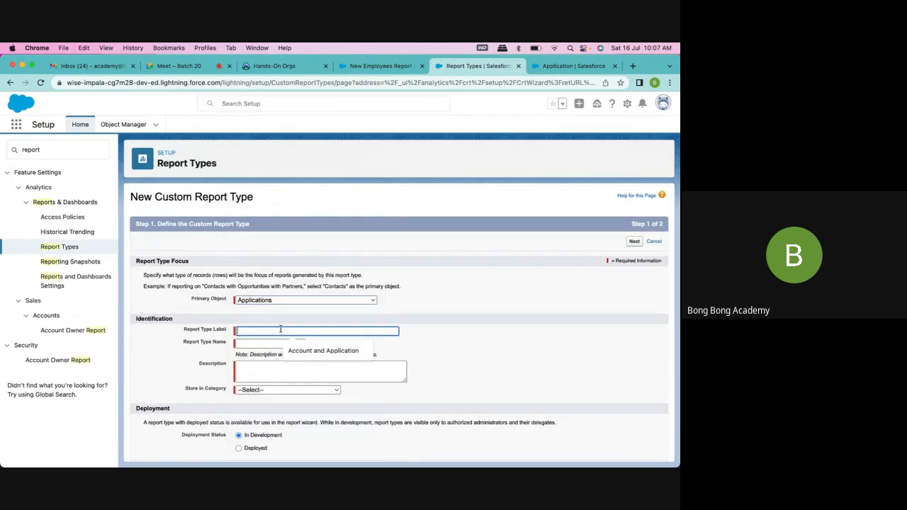
text(Application)
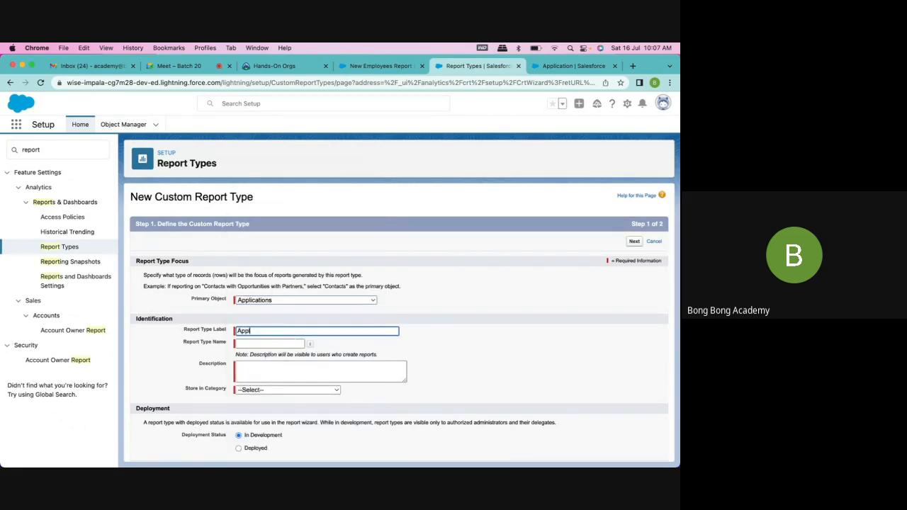
click(282, 345)
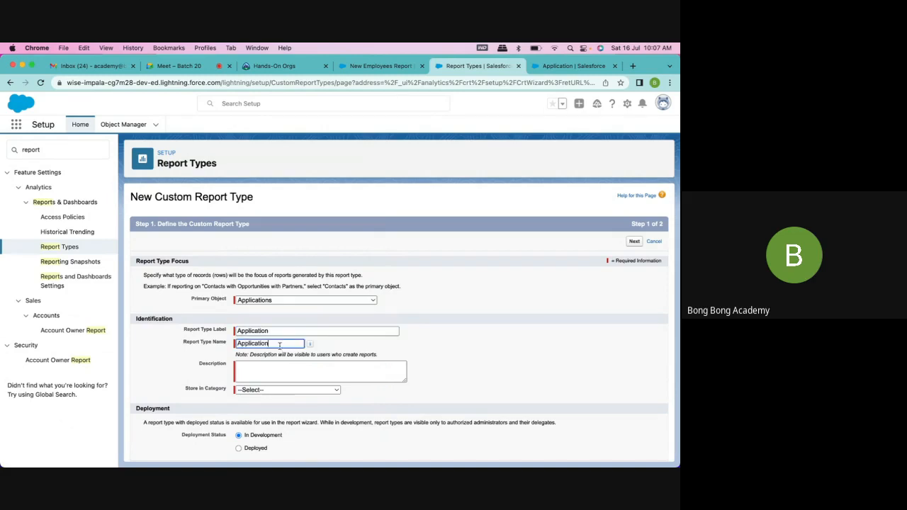
scroll(283, 350, down, 1)
click(285, 355)
text(Application)
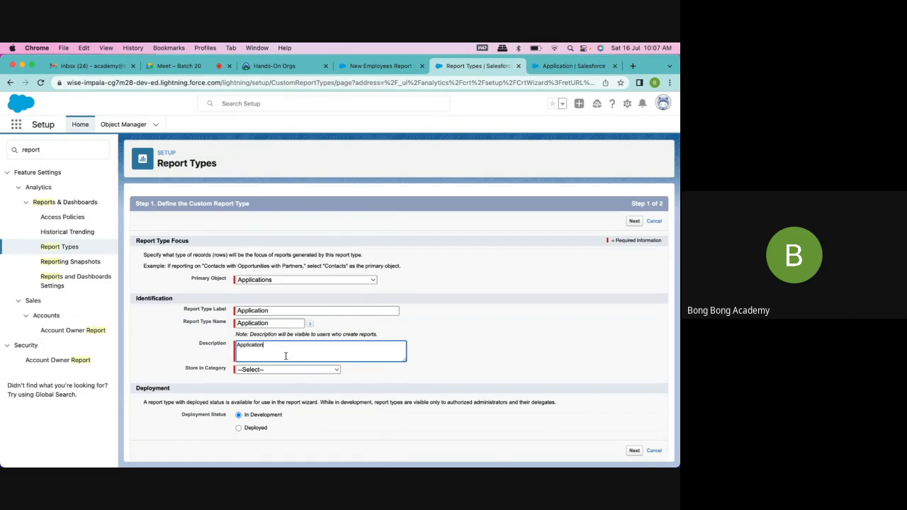
Store the Application report type in the Other Reports category and continue to defining its report records set
click(284, 369)
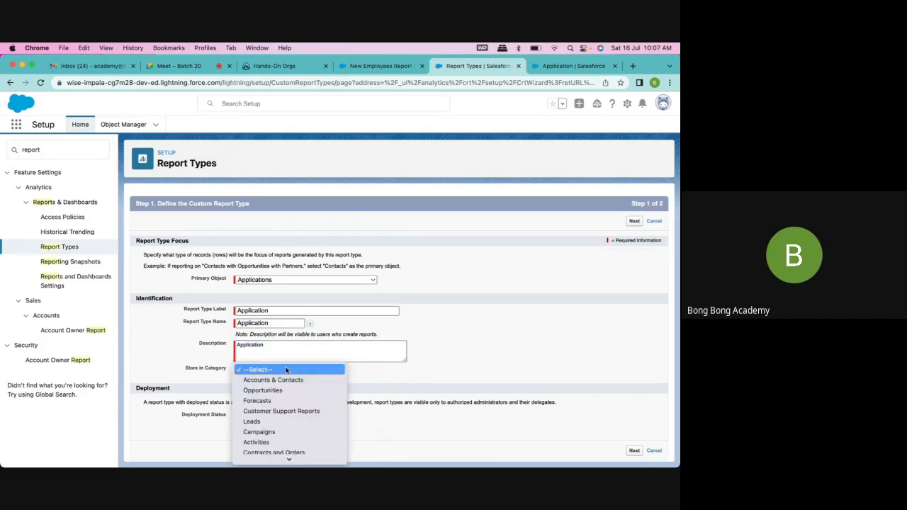
scroll(285, 380, down, 3)
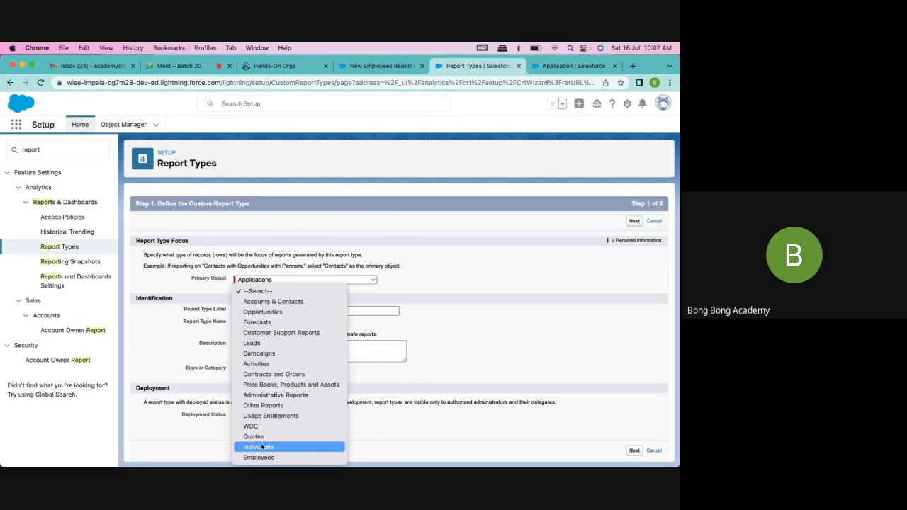
click(263, 406)
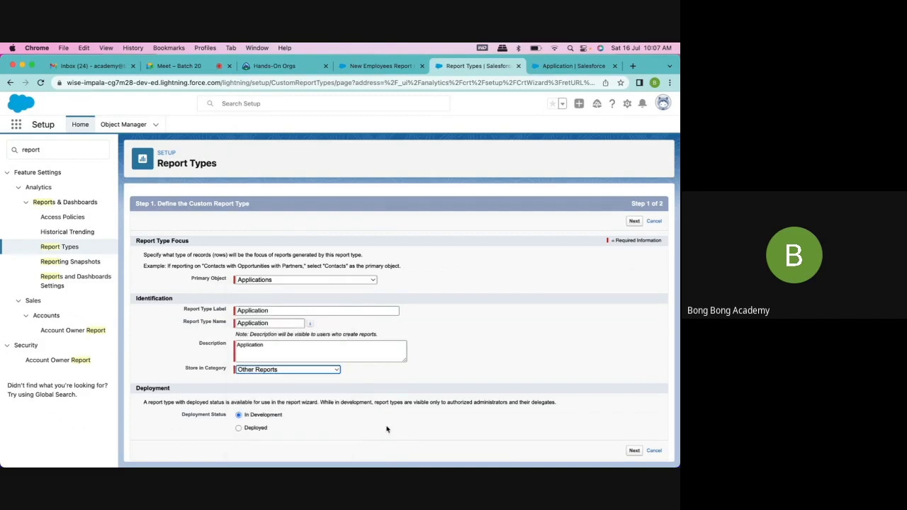
click(634, 451)
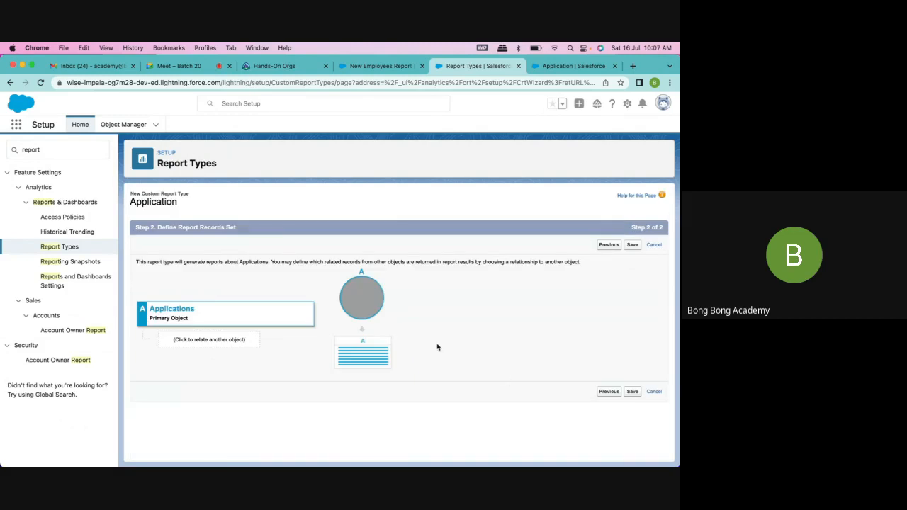
Add a related object B under Applications and examine which objects can be selected, leaving none chosen
click(213, 341)
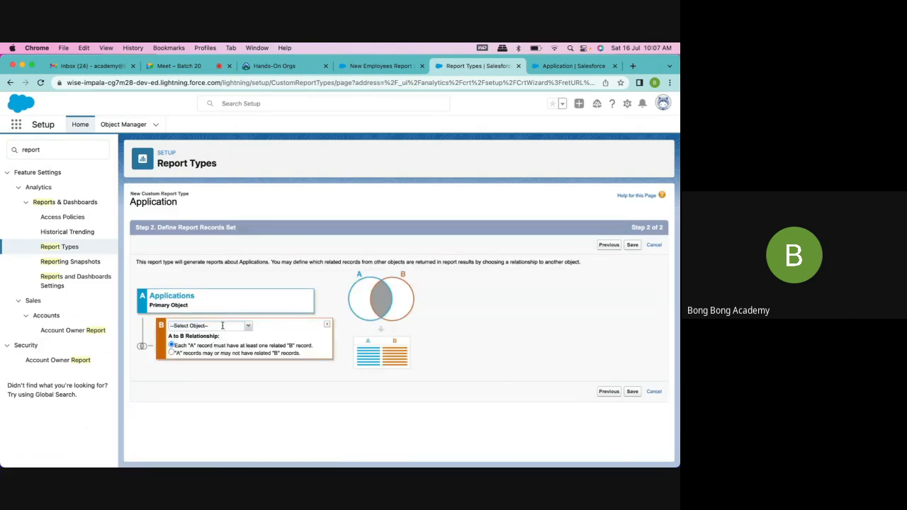
click(222, 325)
click(248, 327)
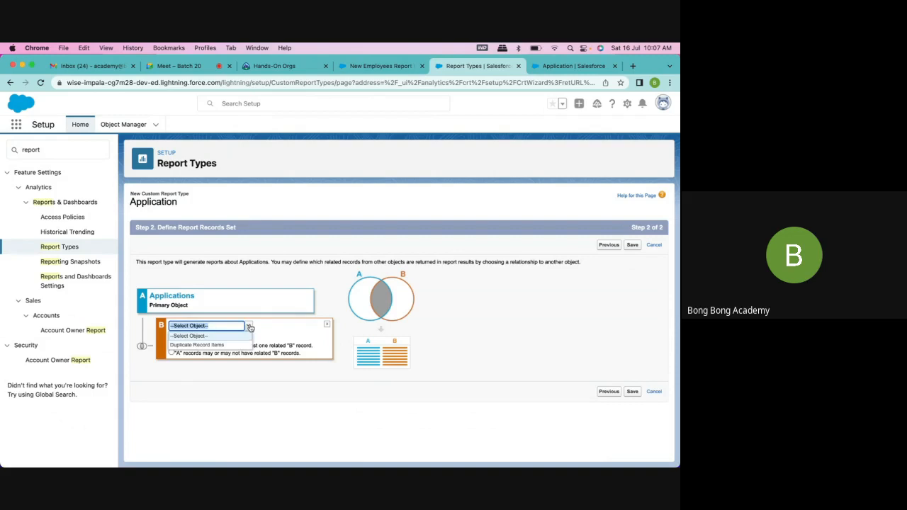
click(282, 201)
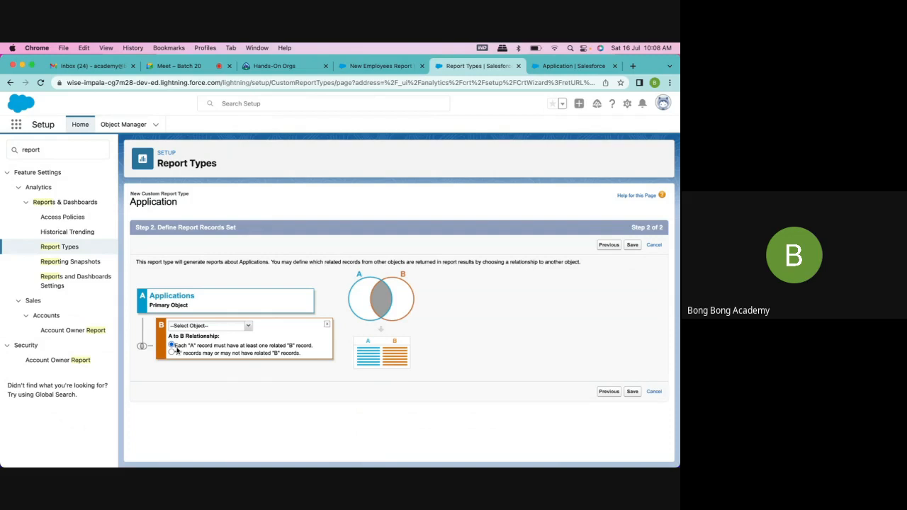
Reopen the Custom Report Types introduction and highlight its text on object relationships and the three listed capabilities
click(64, 252)
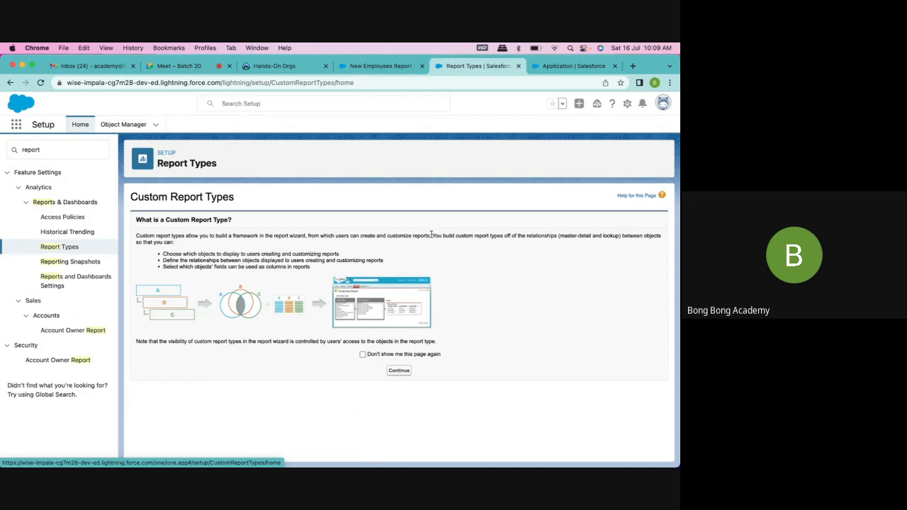
drag(431, 236, 643, 235)
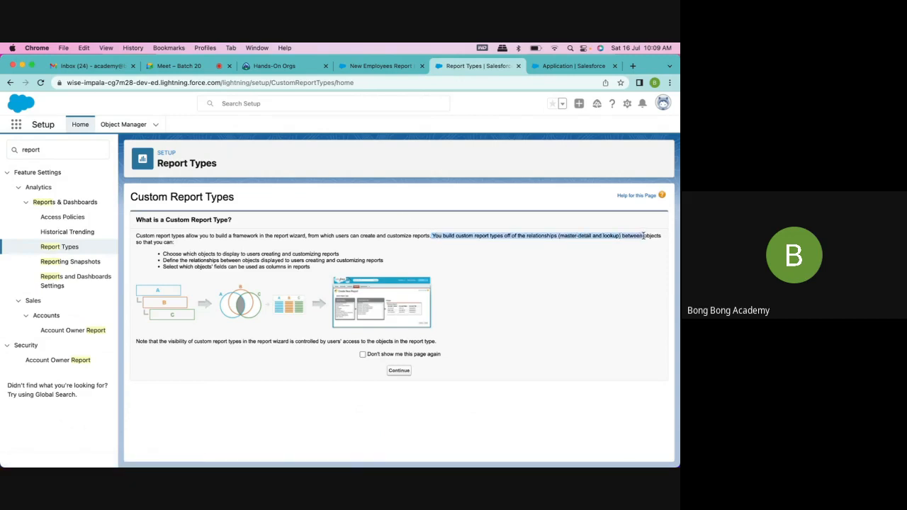
drag(162, 254, 328, 270)
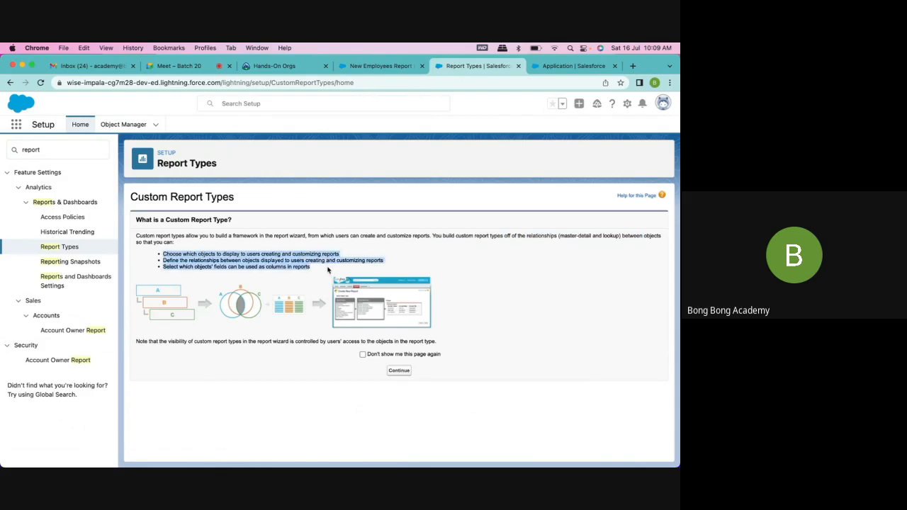
click(295, 380)
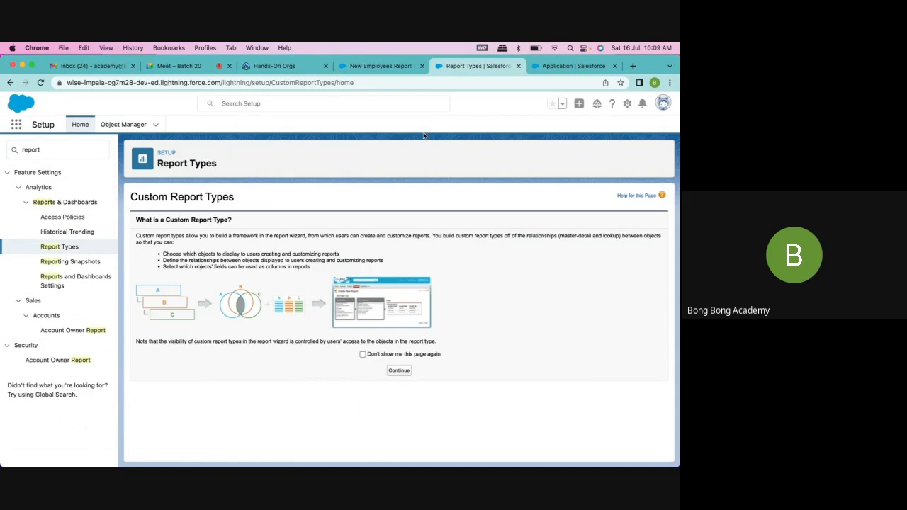
click(291, 67)
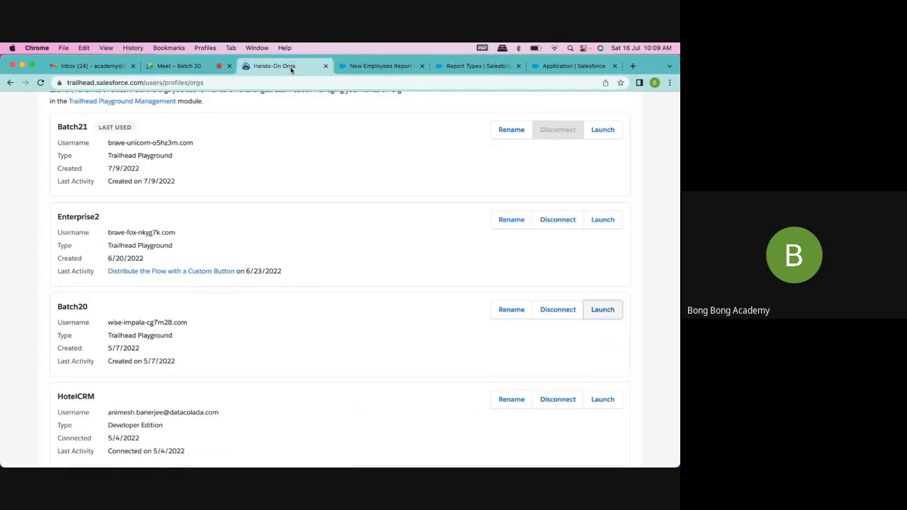
click(380, 66)
click(457, 71)
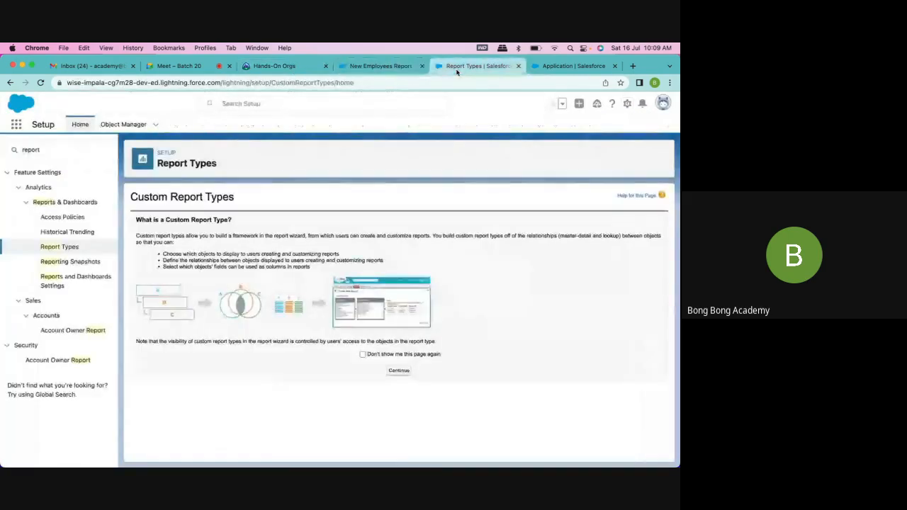
click(281, 66)
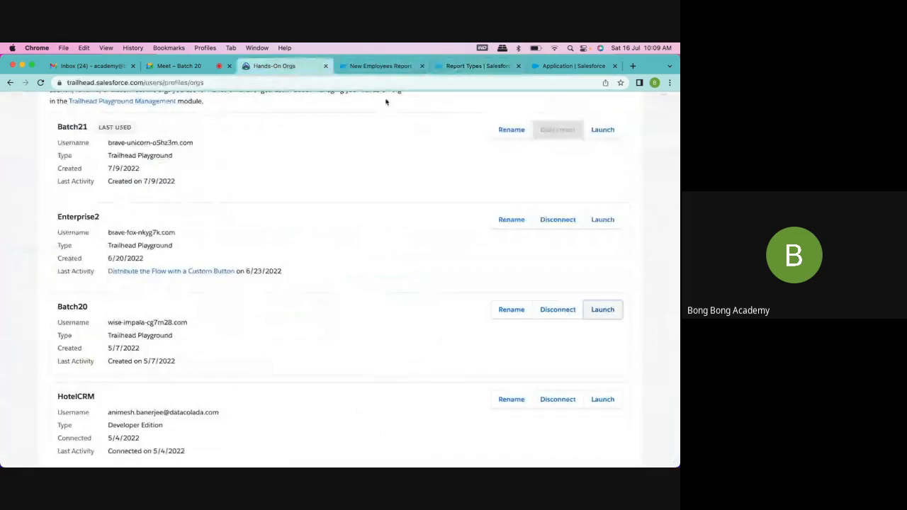
click(381, 67)
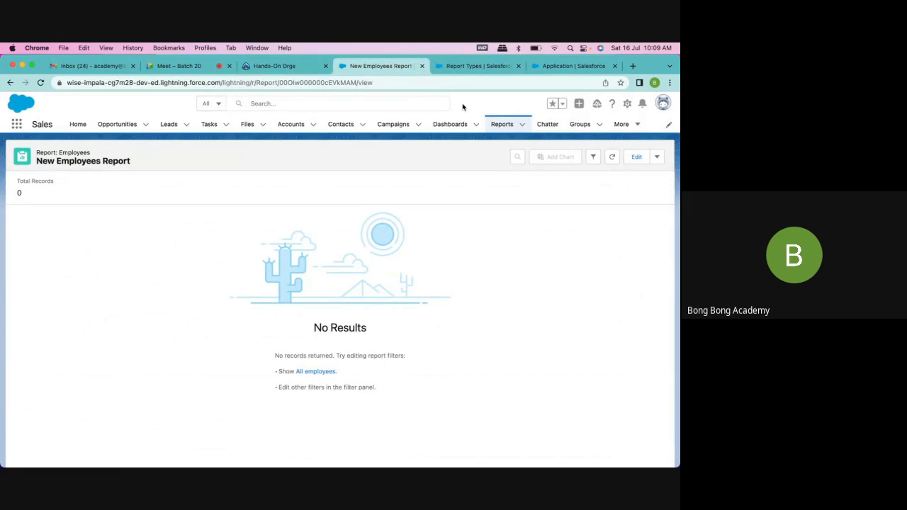
click(449, 71)
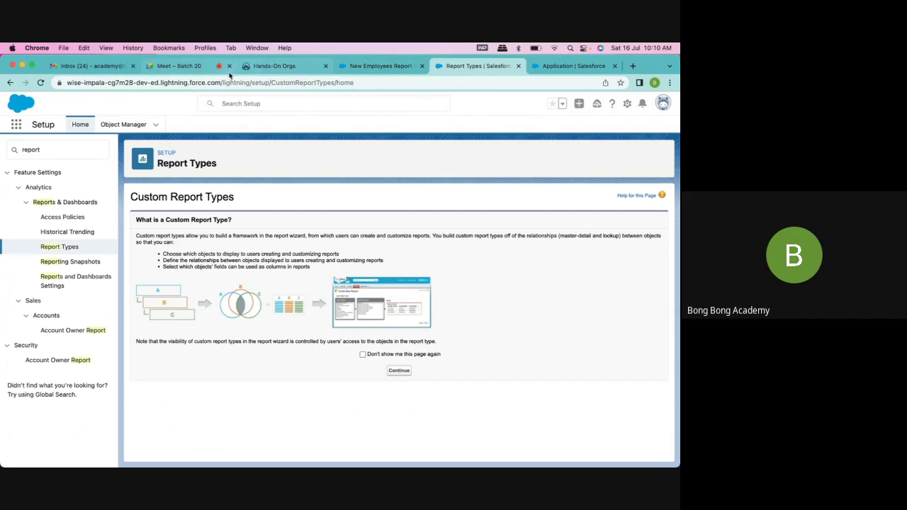
Switch to the Batch 20 call in Google Meet and stop presenting the screen
click(179, 66)
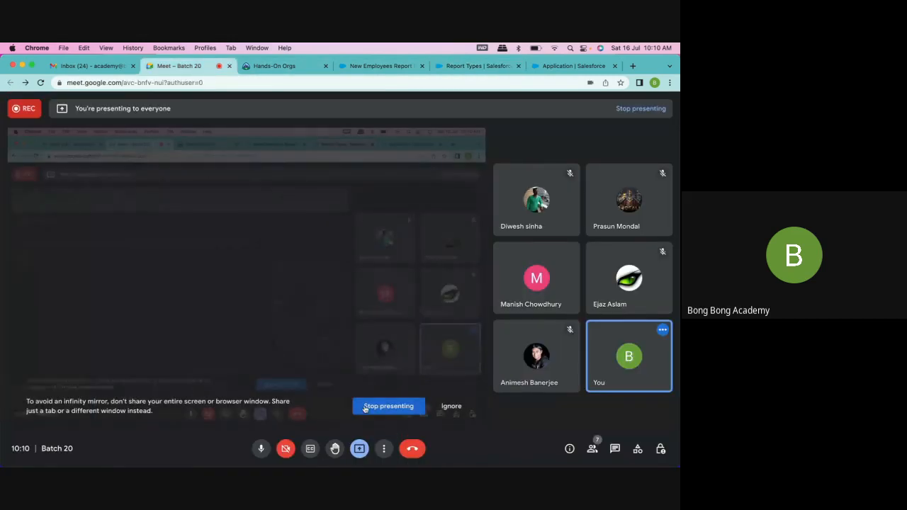
click(388, 406)
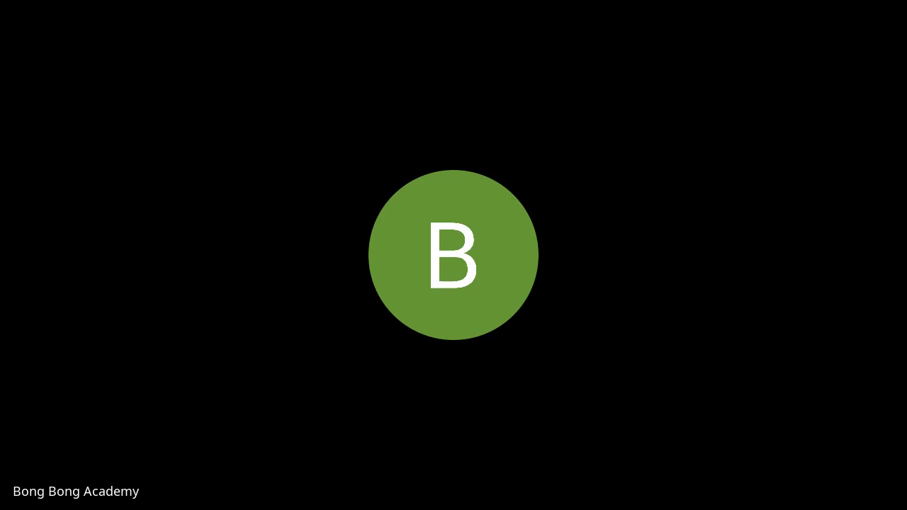